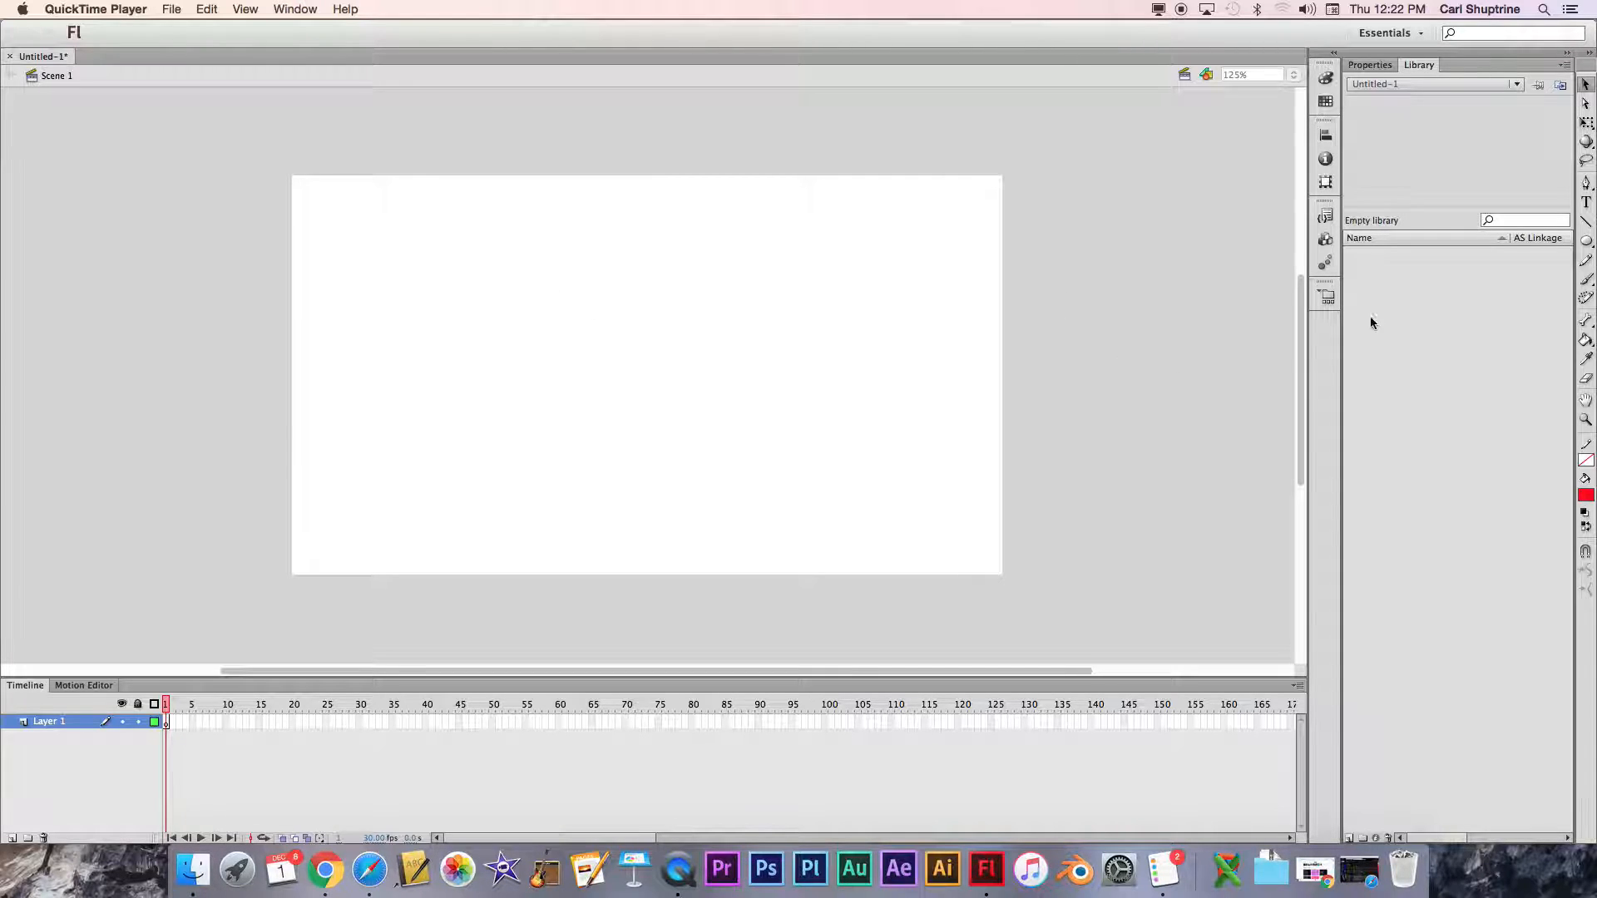
Draw a red circle on the stage with the Oval tool and move it near the stage's upper-left corner
{"action": "left_click", "coordinate": [1588, 244]}
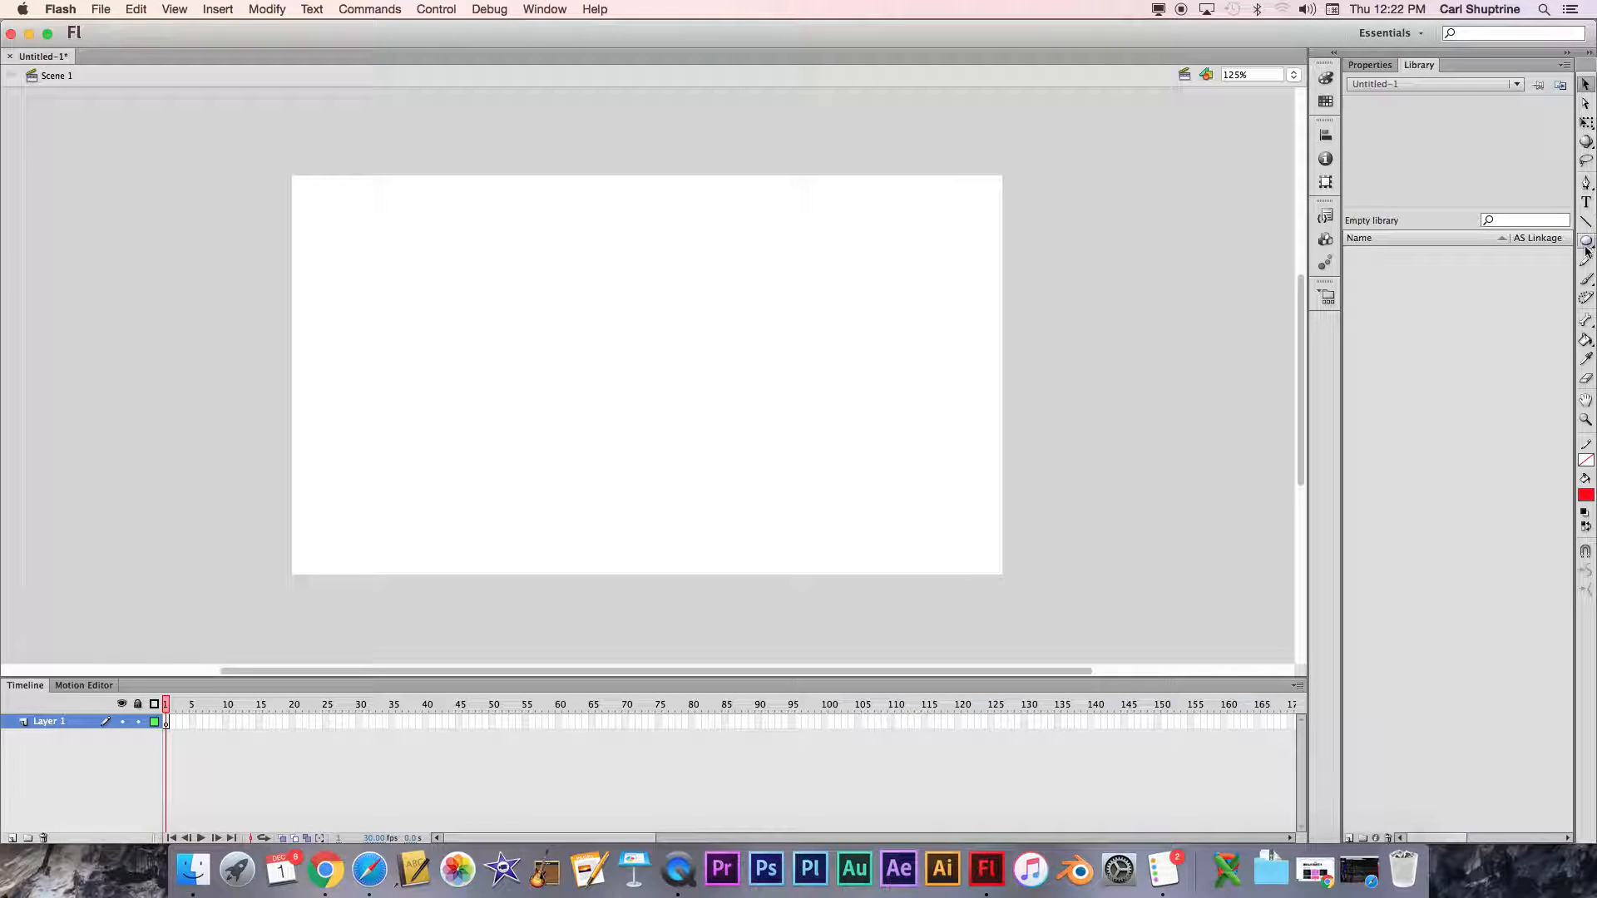
{"action": "left_click", "coordinate": [1586, 242]}
{"action": "left_click_drag", "start_coordinate": [534, 288], "coordinate": [619, 372]}
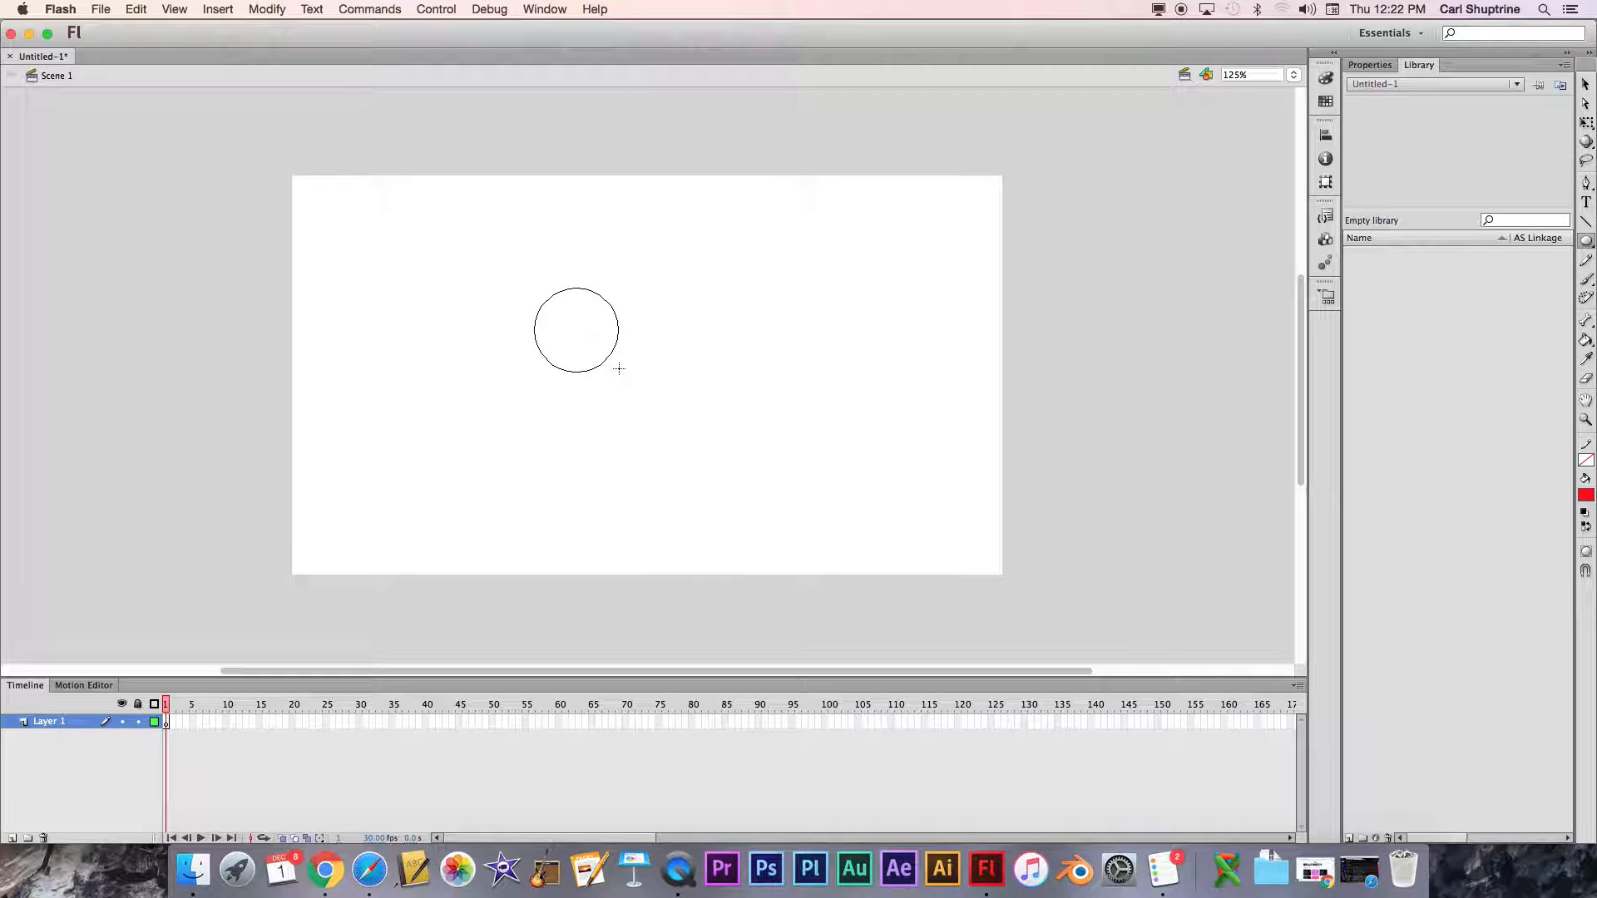
{"action": "left_click", "coordinate": [1585, 84]}
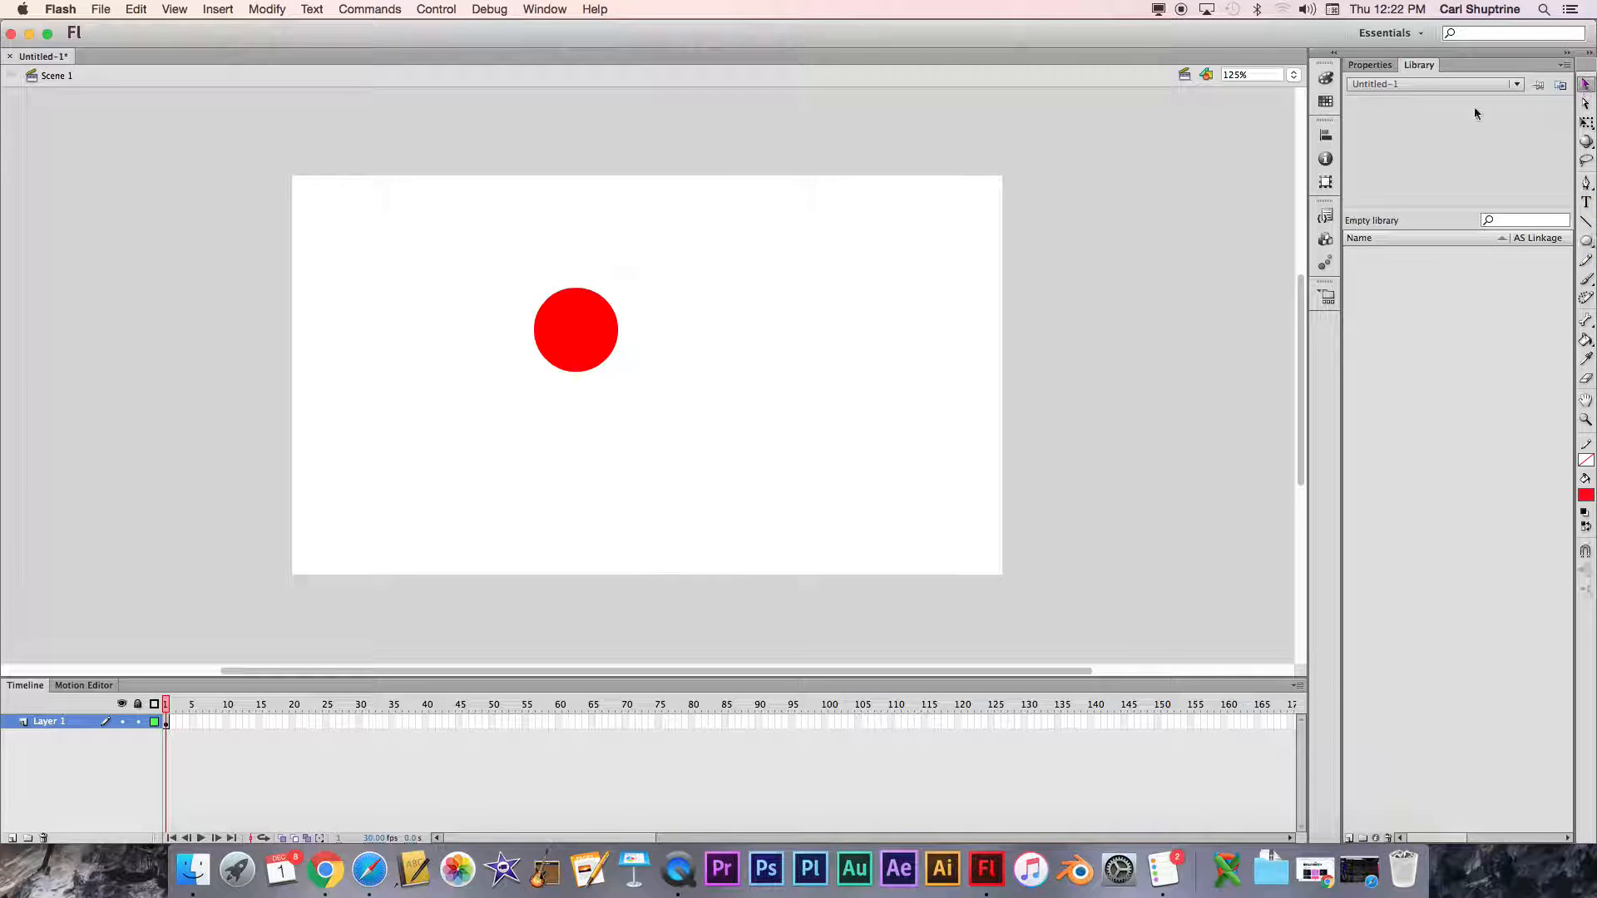
{"action": "mouse_move", "coordinate": [588, 346]}
{"action": "left_mouse_down"}
{"action": "mouse_move", "coordinate": [352, 267]}
{"action": "mouse_move", "coordinate": [355, 250]}
{"action": "left_mouse_up"}
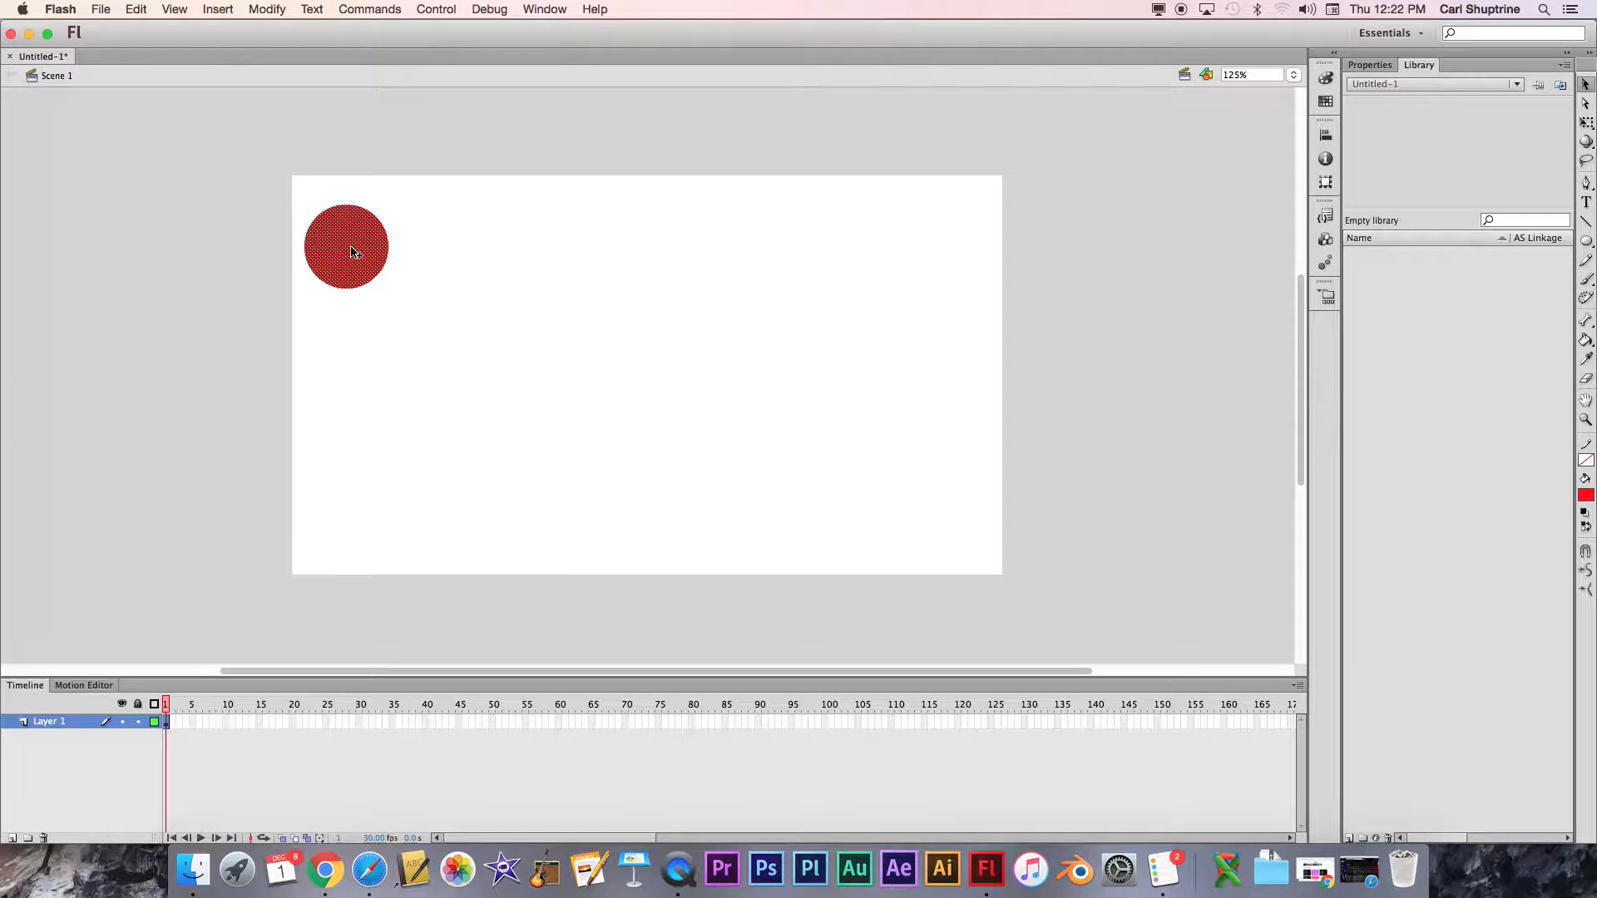
Convert the circle to a graphic symbol named "red ball" and place it against the stage's left edge
{"action": "right_click", "coordinate": [352, 245]}
{"action": "left_click", "coordinate": [441, 593]}
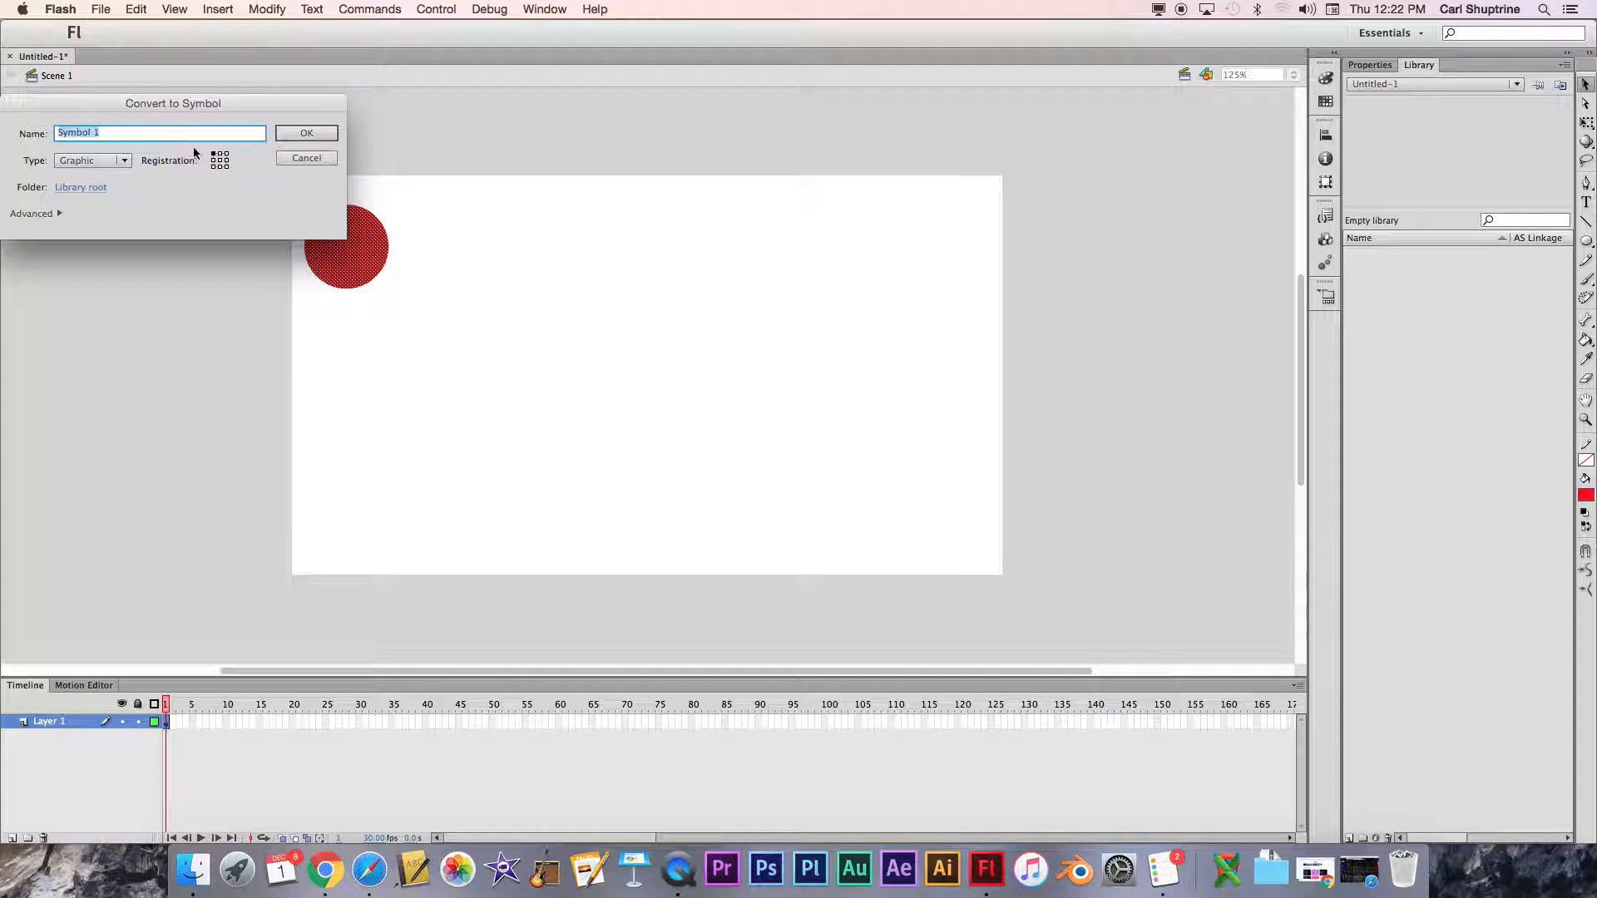
{"action": "type", "text": "red ball"}
{"action": "key", "text": "Return"}
{"action": "left_click_drag", "start_coordinate": [374, 277], "coordinate": [361, 266]}
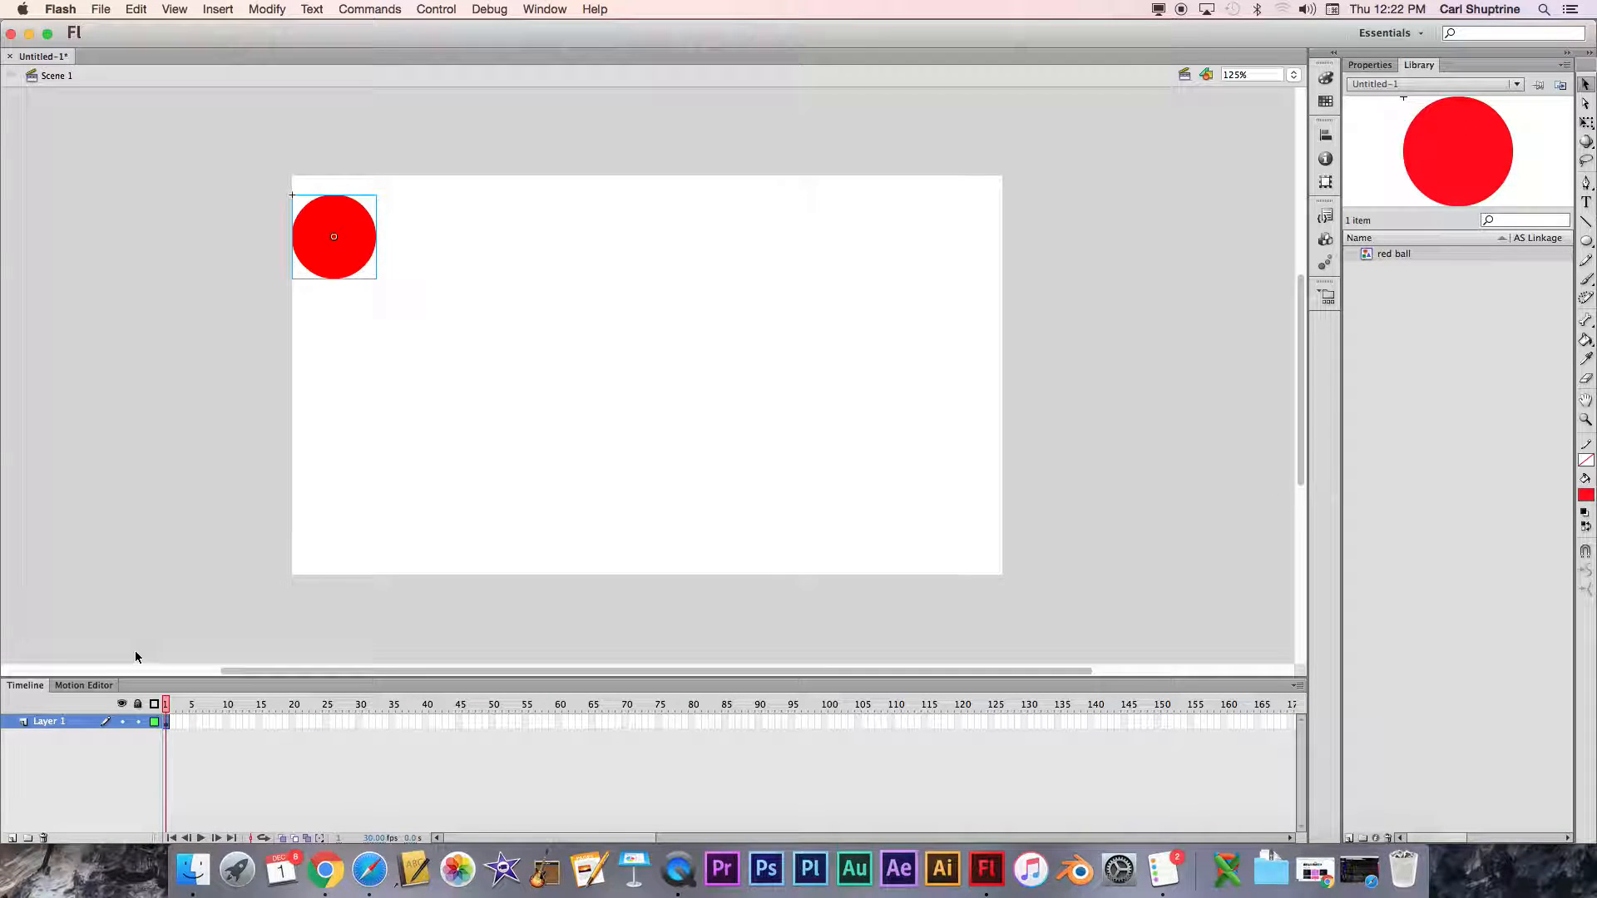
Insert a keyframe at frame 60 of Layer 1 and move the ball there to the stage's lower-right corner
{"action": "left_click", "coordinate": [558, 721]}
{"action": "key", "text": "F6"}
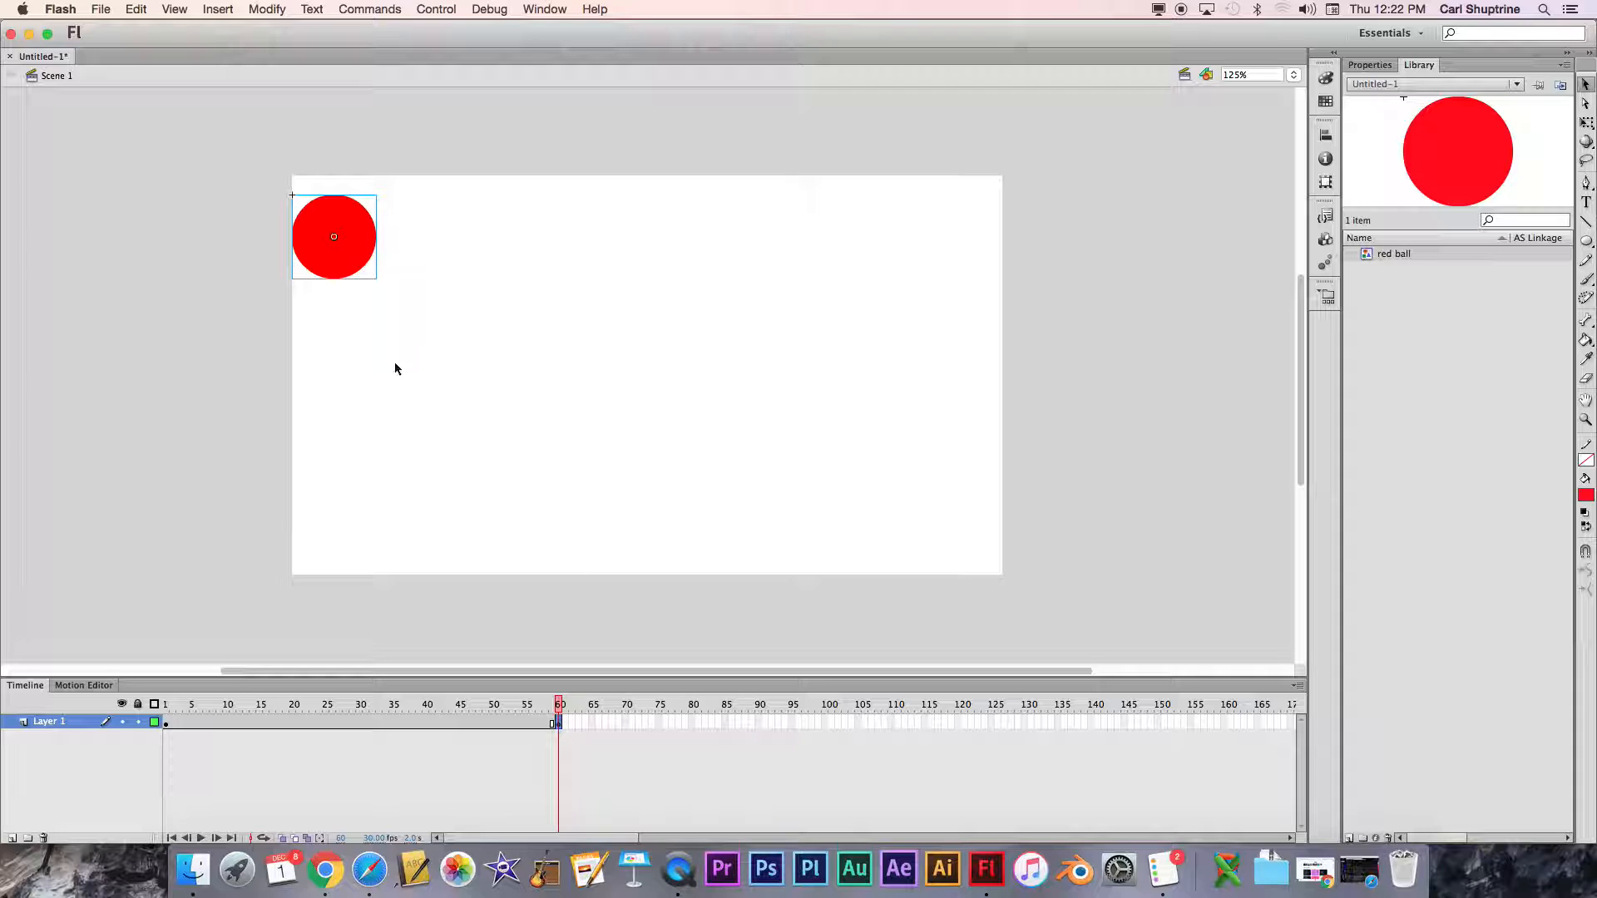
{"action": "left_click_drag", "start_coordinate": [358, 254], "coordinate": [980, 545]}
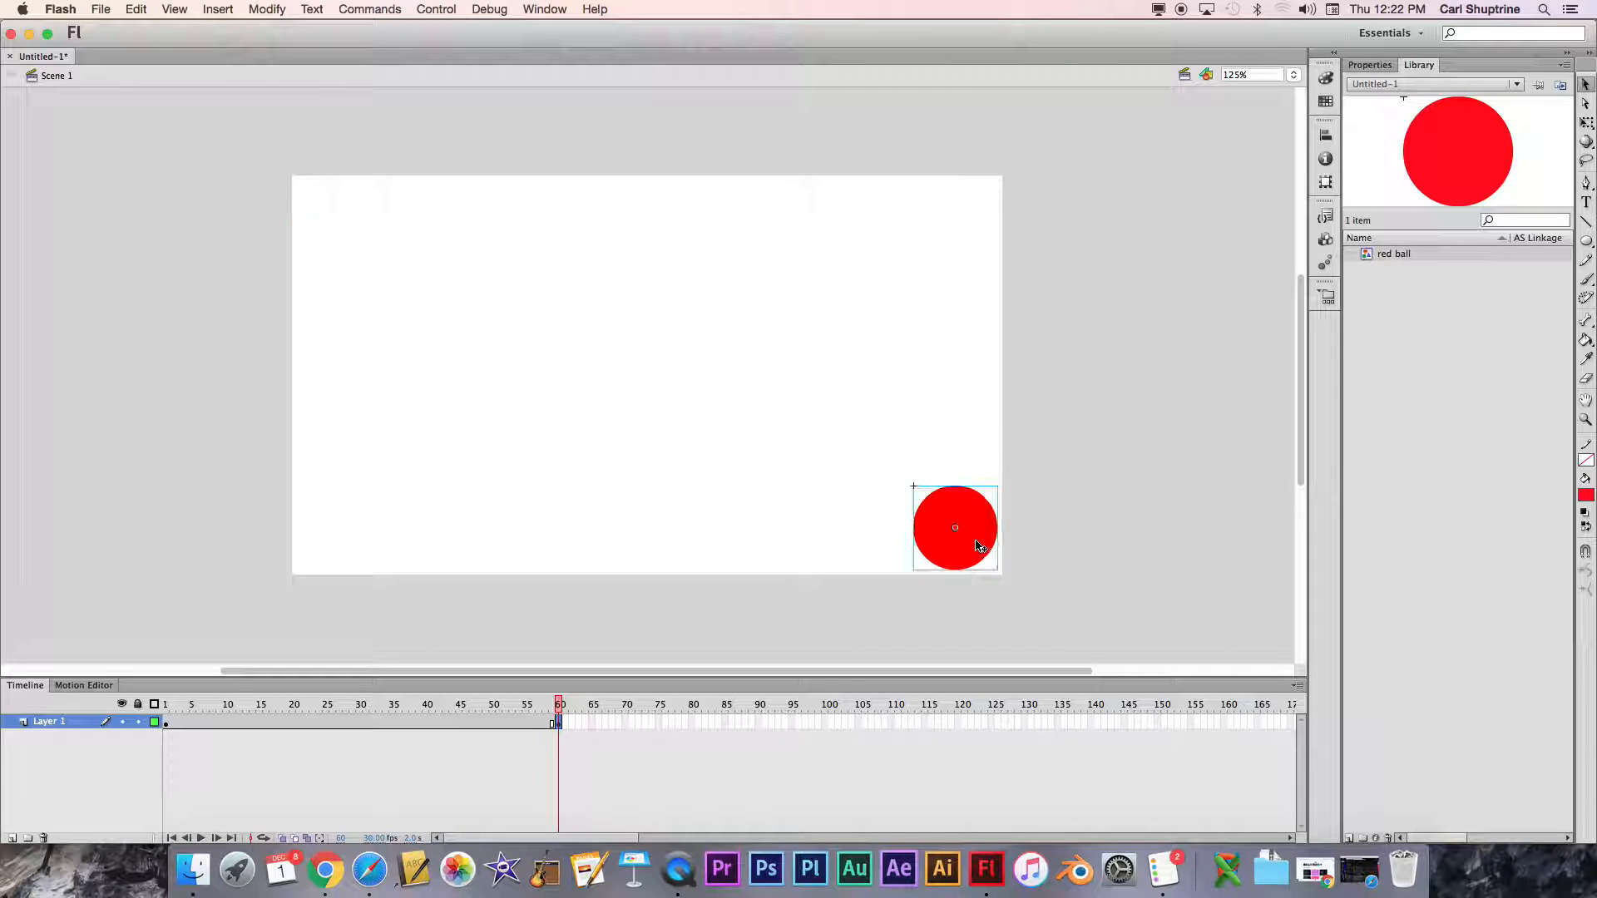
Create a classic tween between frames 1 and 60 of Layer 1 and scrub through it to check the motion
{"action": "mouse_move", "coordinate": [350, 724]}
{"action": "left_mouse_down"}
{"action": "mouse_move", "coordinate": [367, 723]}
{"action": "mouse_move", "coordinate": [349, 724]}
{"action": "left_mouse_up"}
{"action": "right_click", "coordinate": [351, 723]}
{"action": "left_click", "coordinate": [421, 453]}
{"action": "left_click_drag", "start_coordinate": [334, 707], "coordinate": [258, 705]}
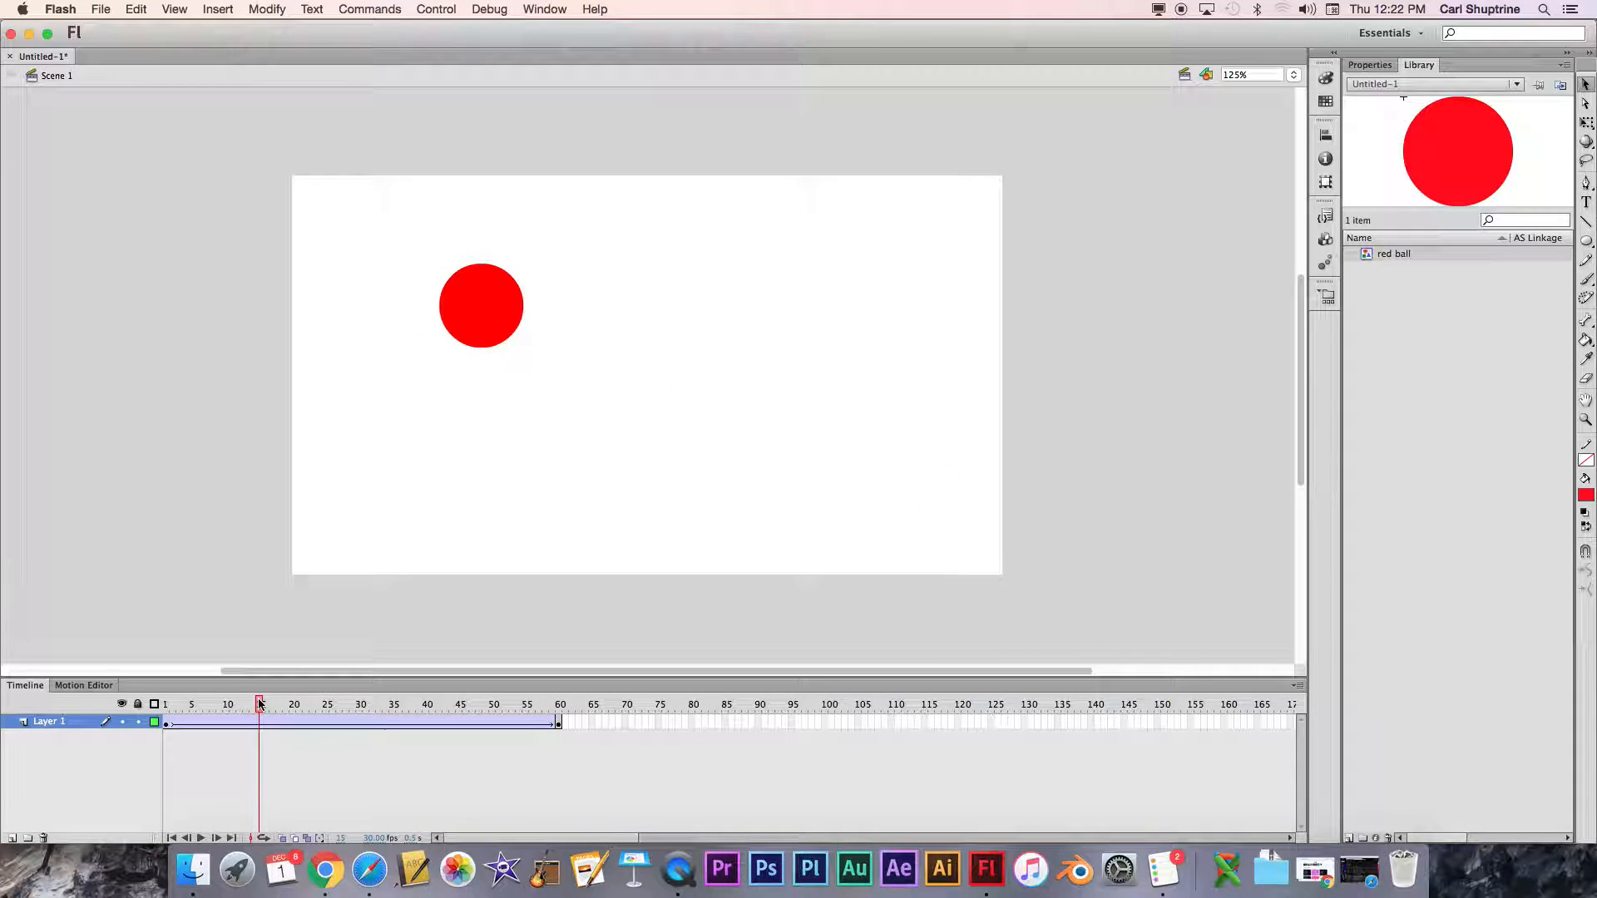
Add a classic motion guide to Layer 1 and return the playhead to frame 1
{"action": "right_click", "coordinate": [69, 724]}
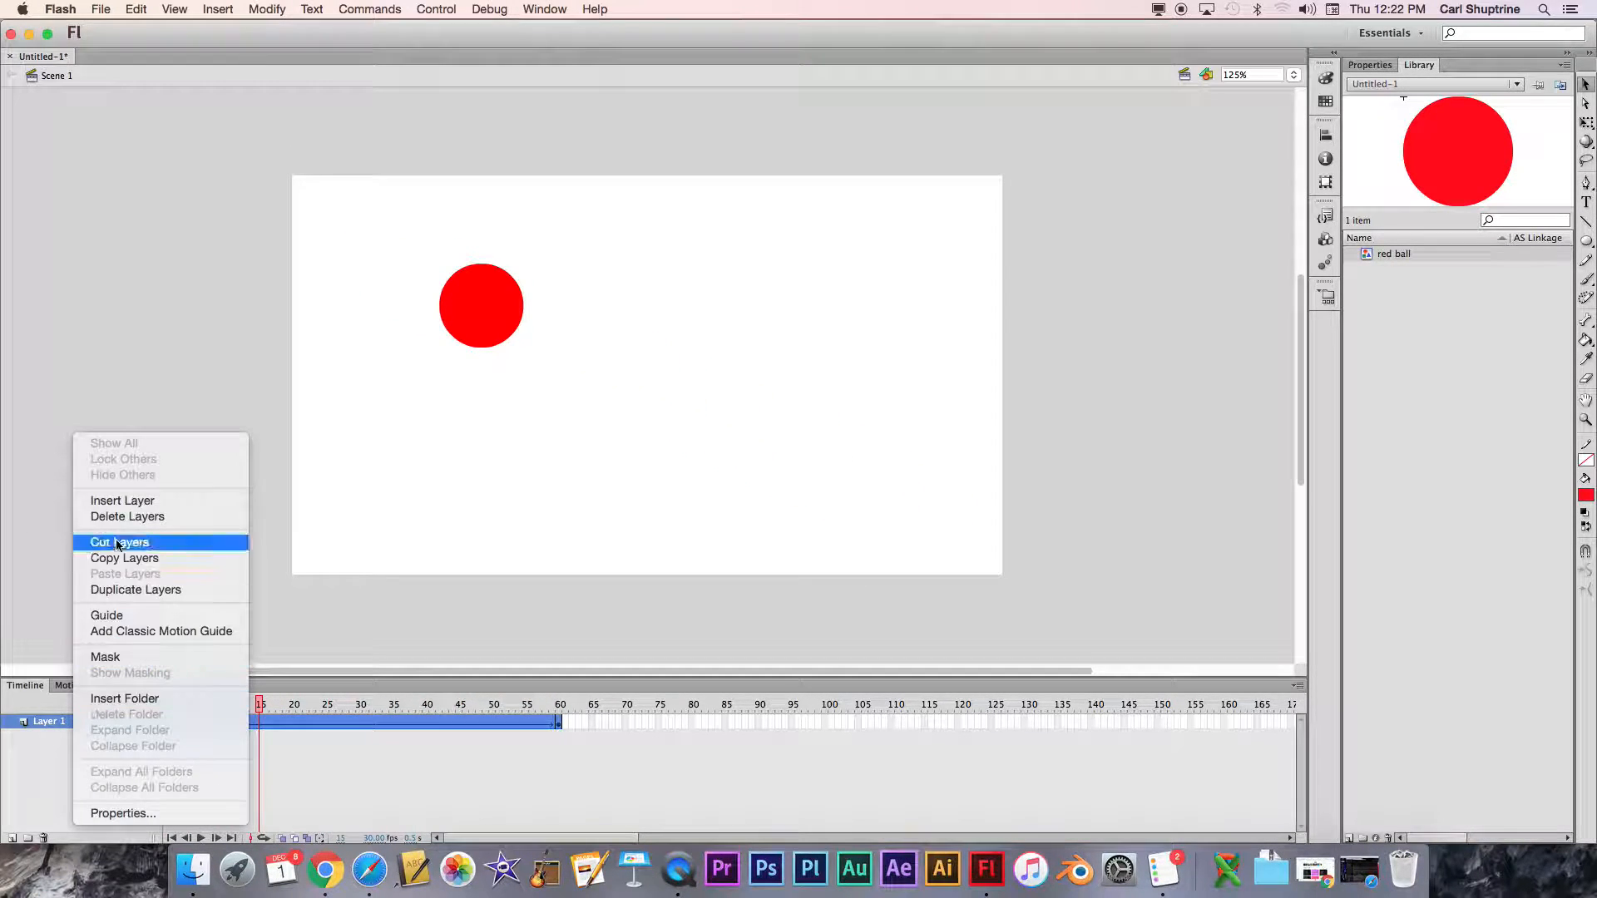
{"action": "left_click", "coordinate": [155, 636]}
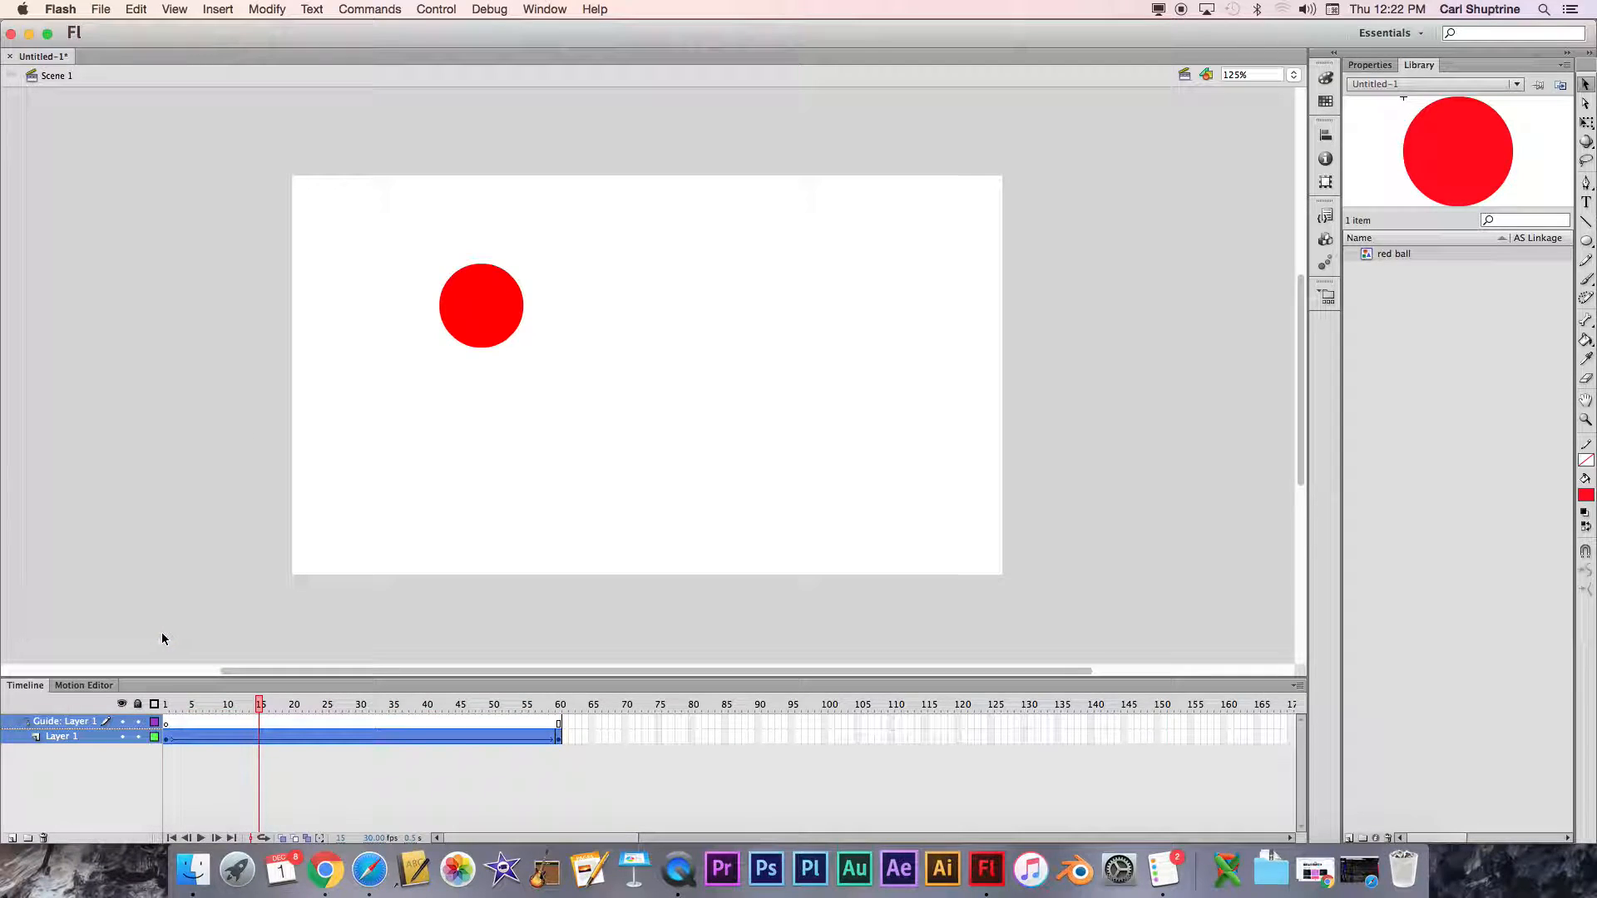
{"action": "left_click_drag", "start_coordinate": [259, 702], "coordinate": [165, 704]}
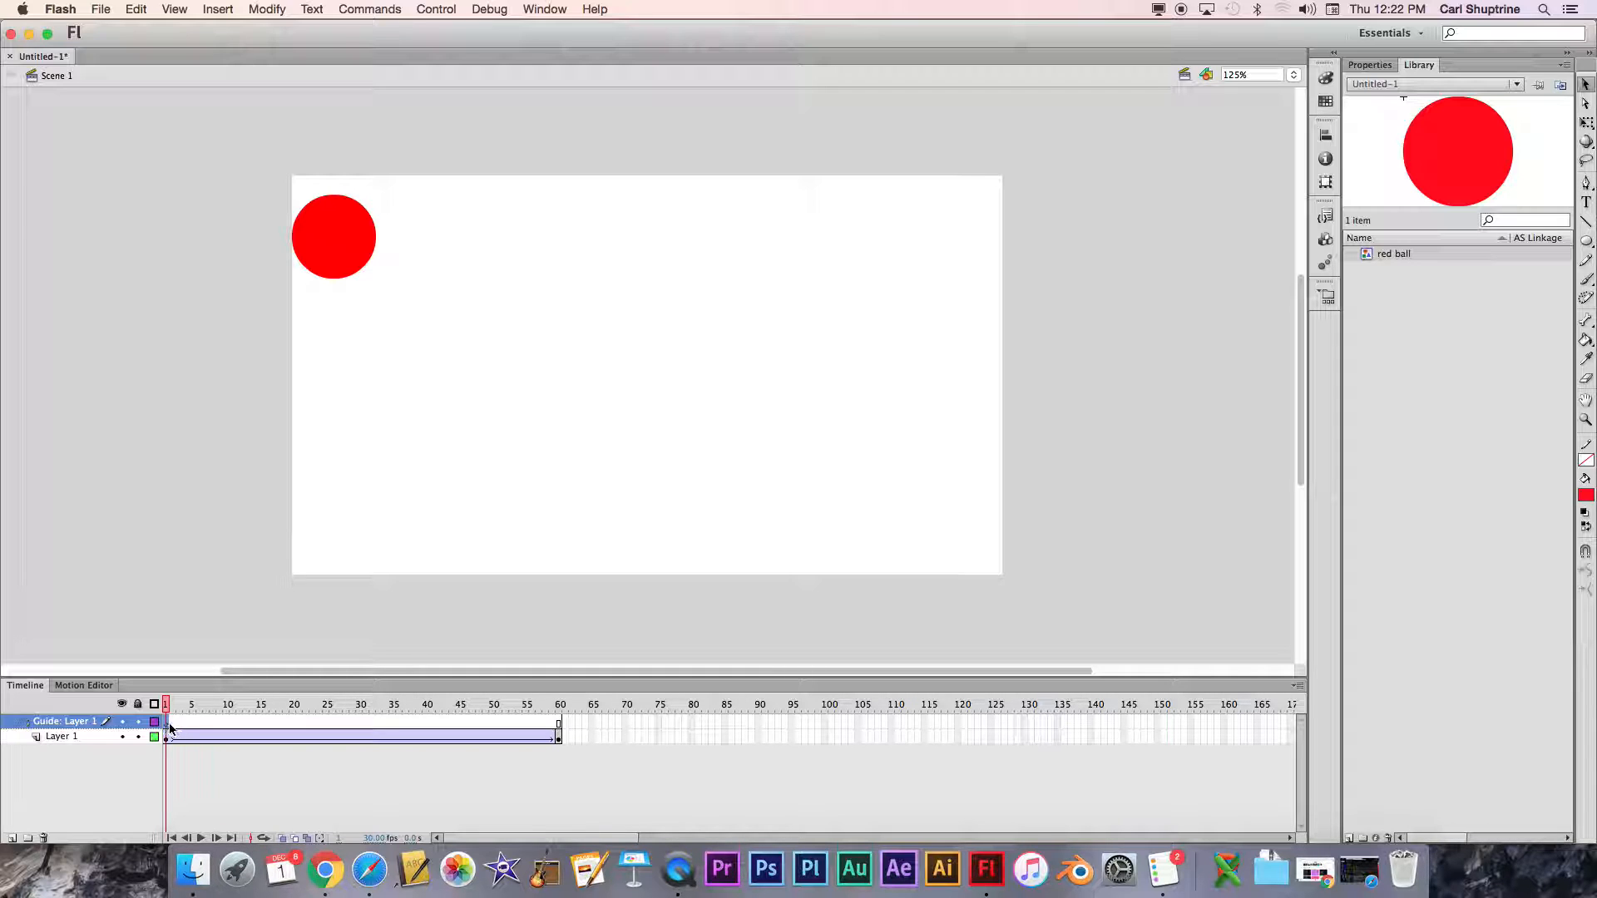
Draw a zigzag bounce path with the Pen tool on the guide layer, from the ball down through two shrinking peaks to a flat end
{"action": "left_click", "coordinate": [1585, 182]}
{"action": "left_click", "coordinate": [370, 279]}
{"action": "left_click", "coordinate": [527, 517]}
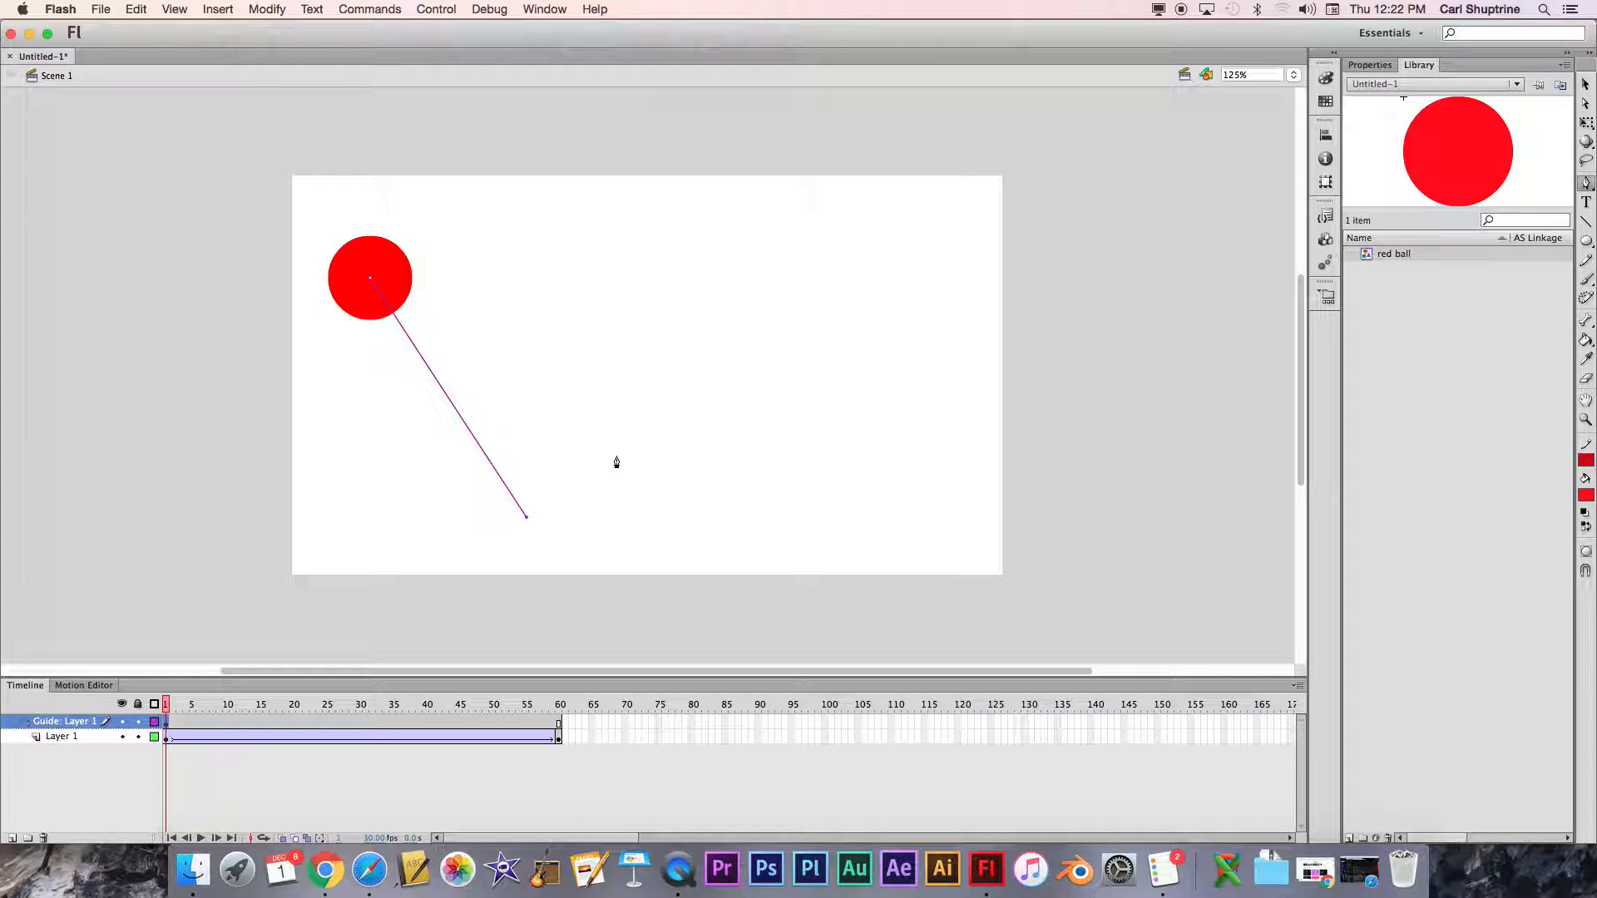
{"action": "left_click", "coordinate": [612, 396]}
{"action": "left_click", "coordinate": [771, 446]}
{"action": "left_click", "coordinate": [818, 522]}
{"action": "left_click", "coordinate": [974, 520]}
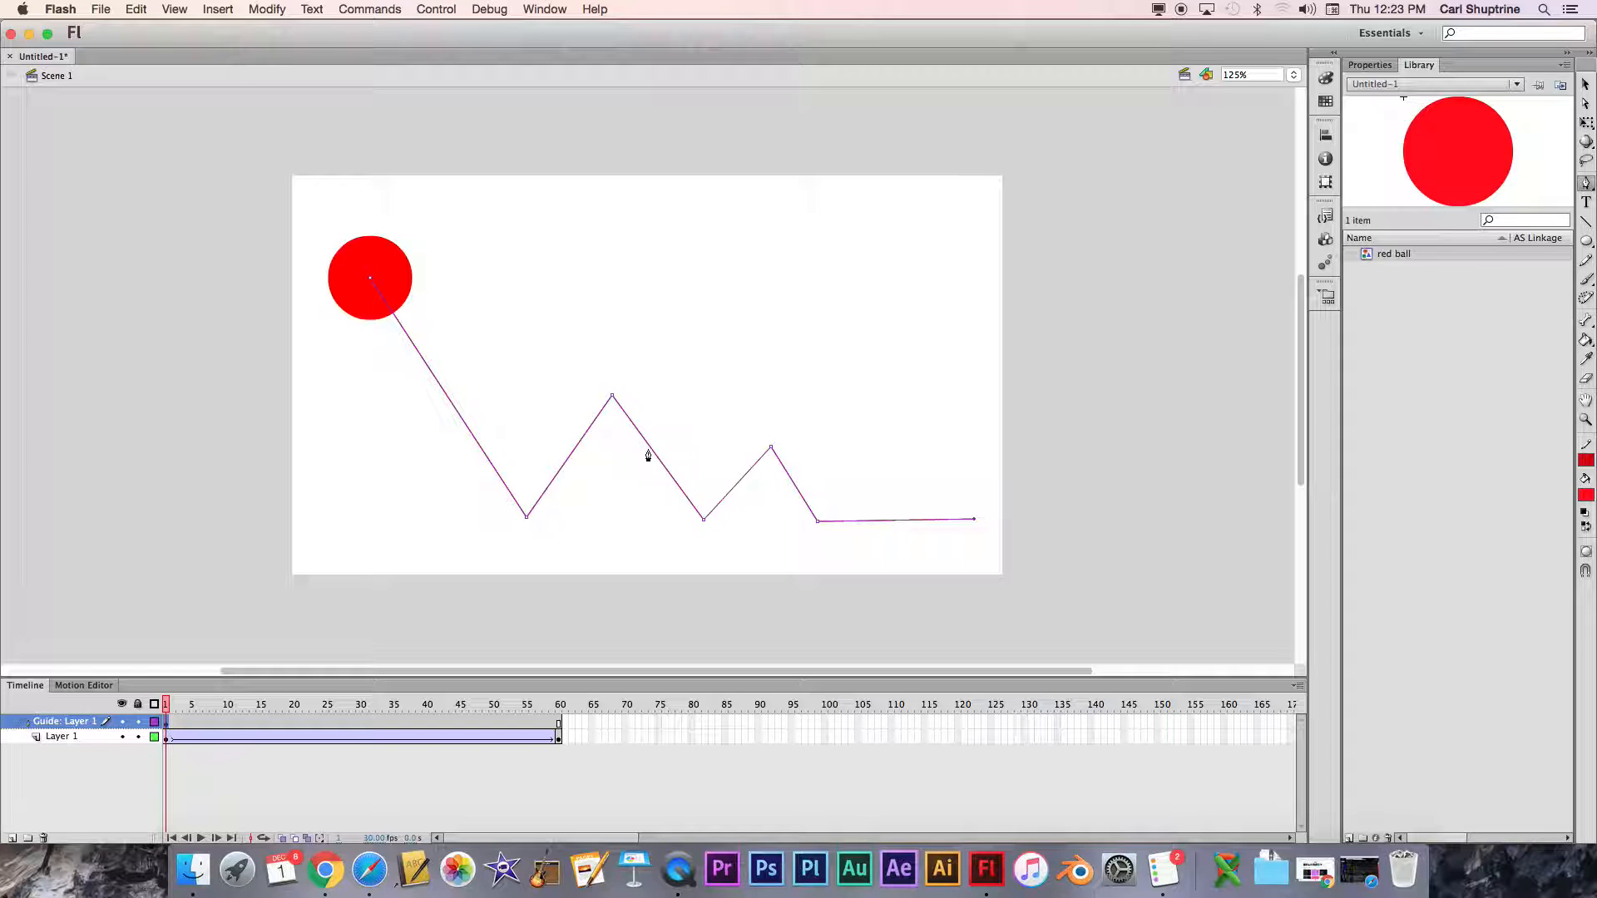
Curve the guide path smoothly at its two bounce peaks and at its starting point
{"action": "left_click_drag", "start_coordinate": [771, 448], "coordinate": [741, 452]}
{"action": "left_click_drag", "start_coordinate": [613, 396], "coordinate": [569, 400]}
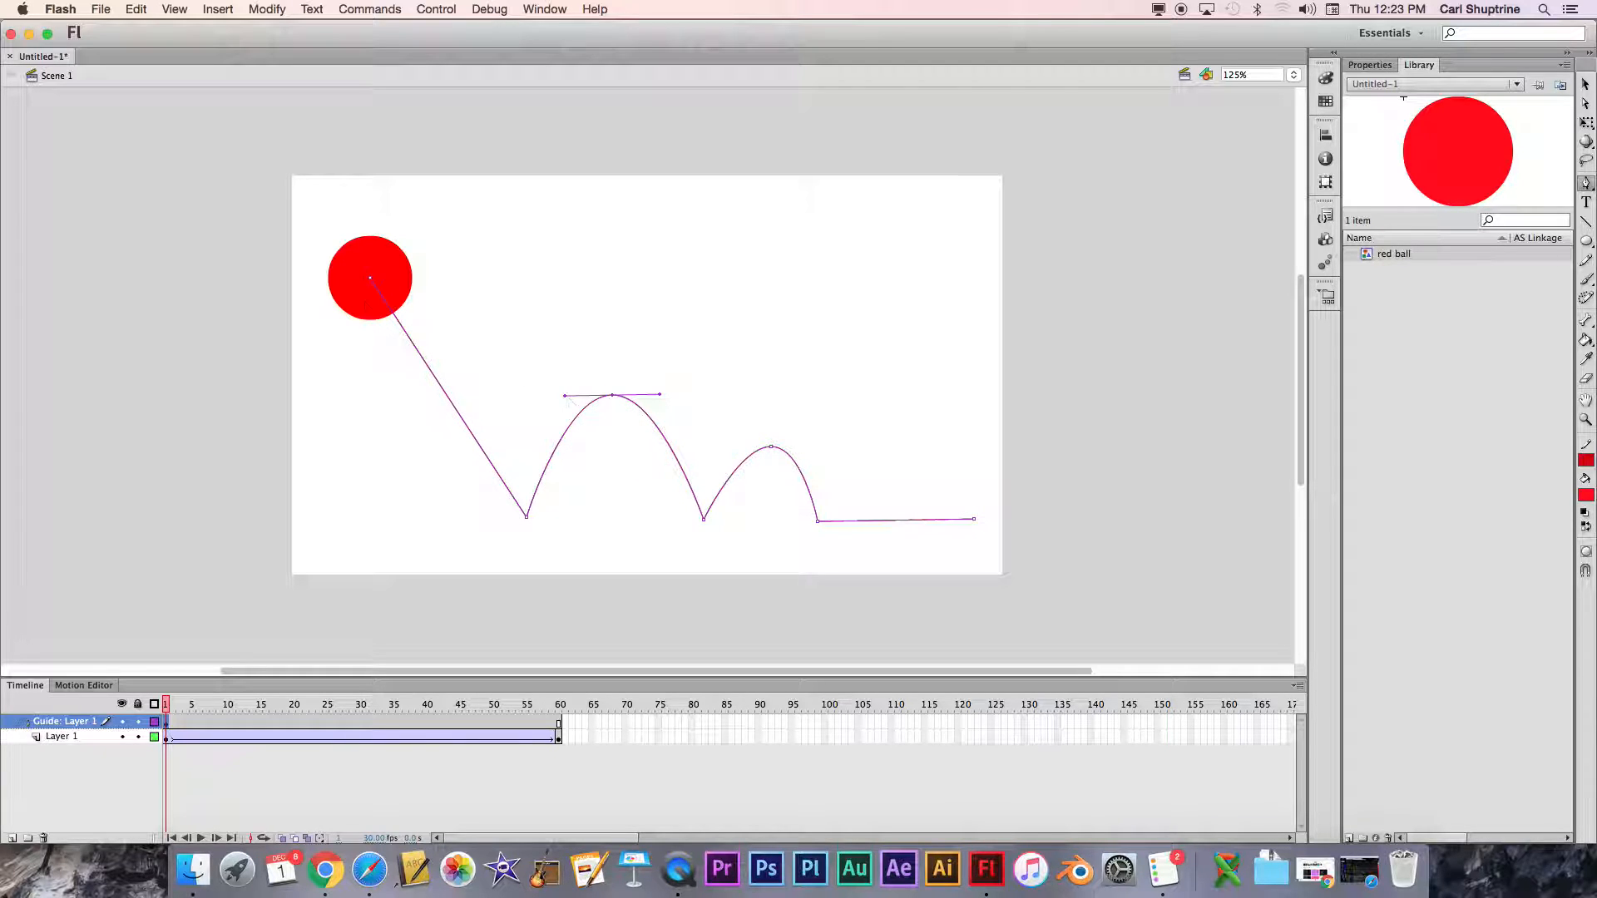
{"action": "left_click_drag", "start_coordinate": [370, 279], "coordinate": [309, 285]}
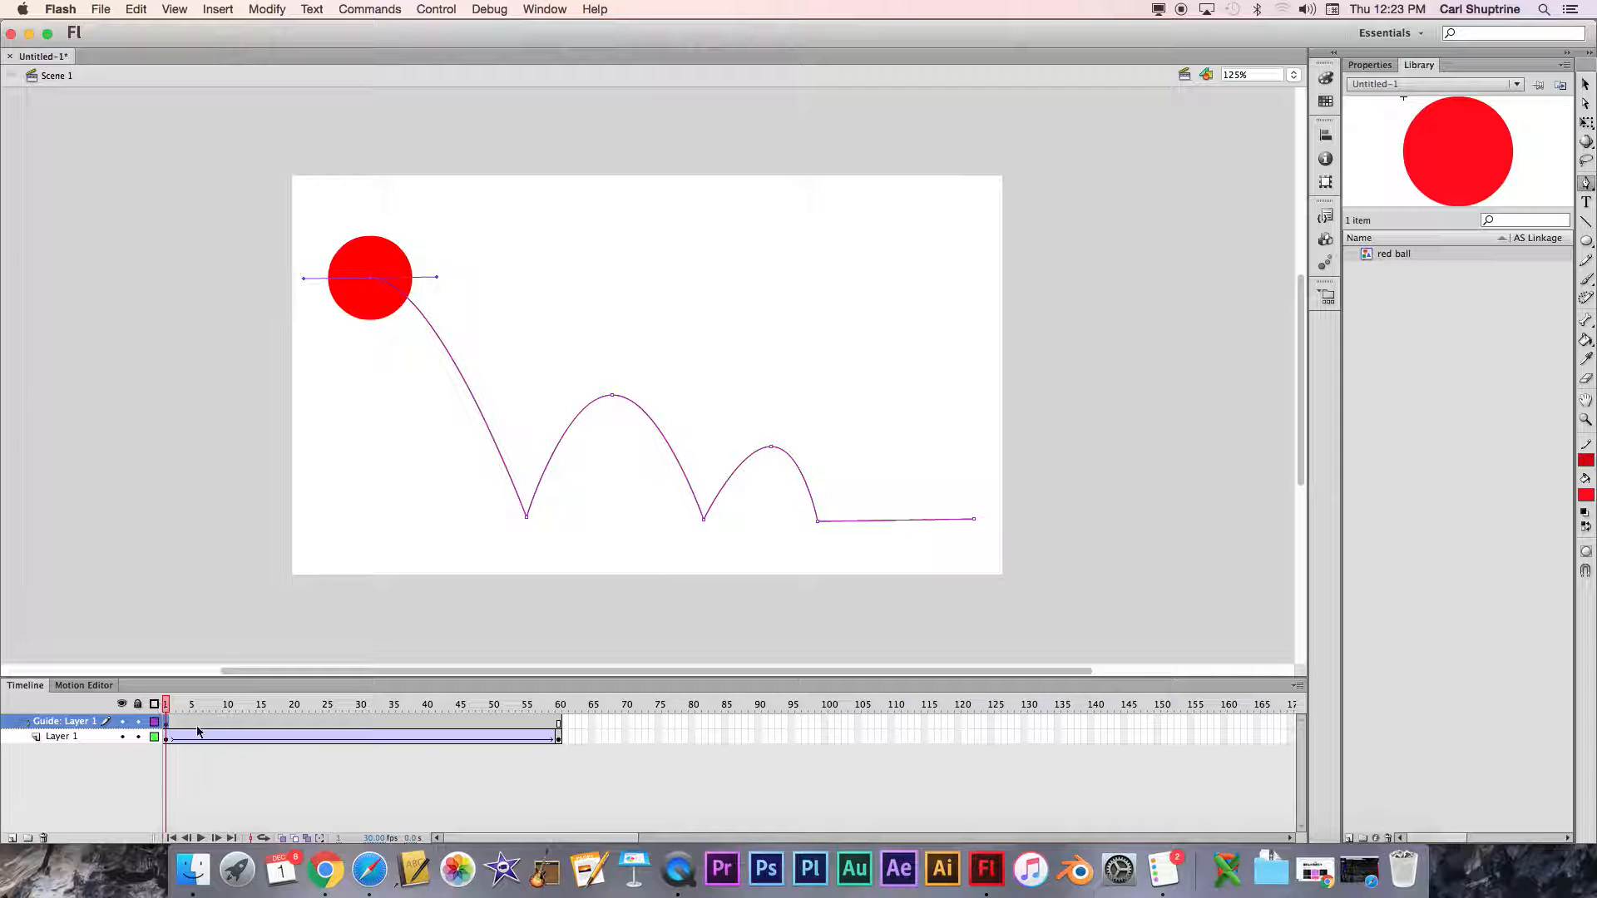
Move the ball at frame 60 of Layer 1 onto the end of the guide path
{"action": "left_click", "coordinate": [166, 740]}
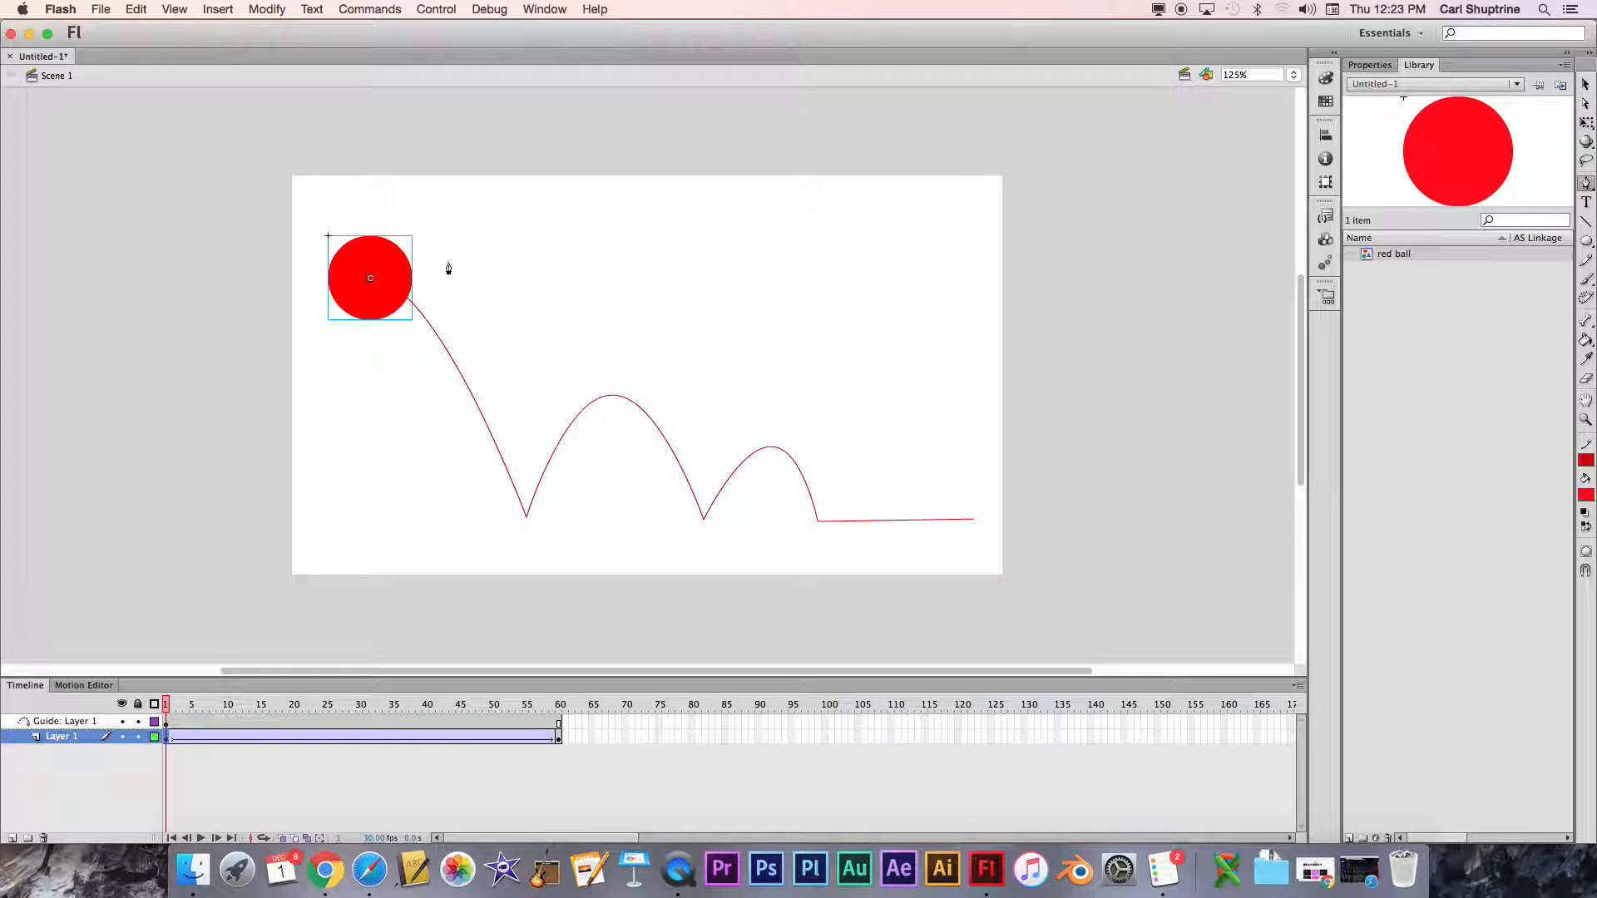
{"action": "left_click", "coordinate": [1585, 84]}
{"action": "left_click", "coordinate": [558, 737]}
{"action": "left_click_drag", "start_coordinate": [954, 547], "coordinate": [982, 538]}
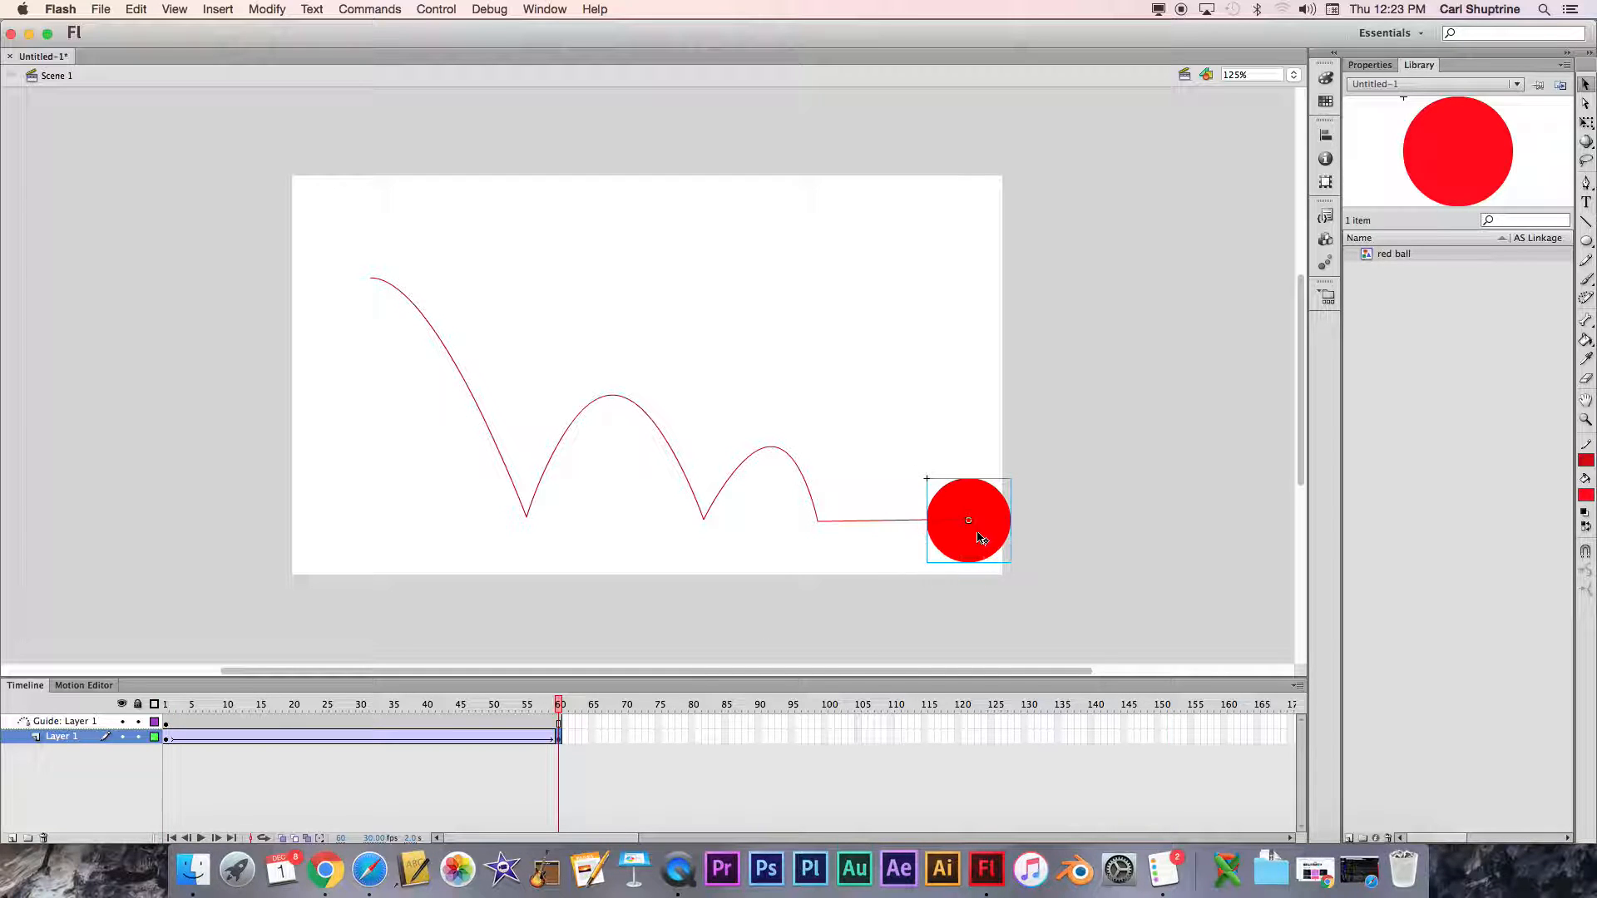
{"action": "left_click", "coordinate": [558, 722]}
{"action": "left_click", "coordinate": [561, 738]}
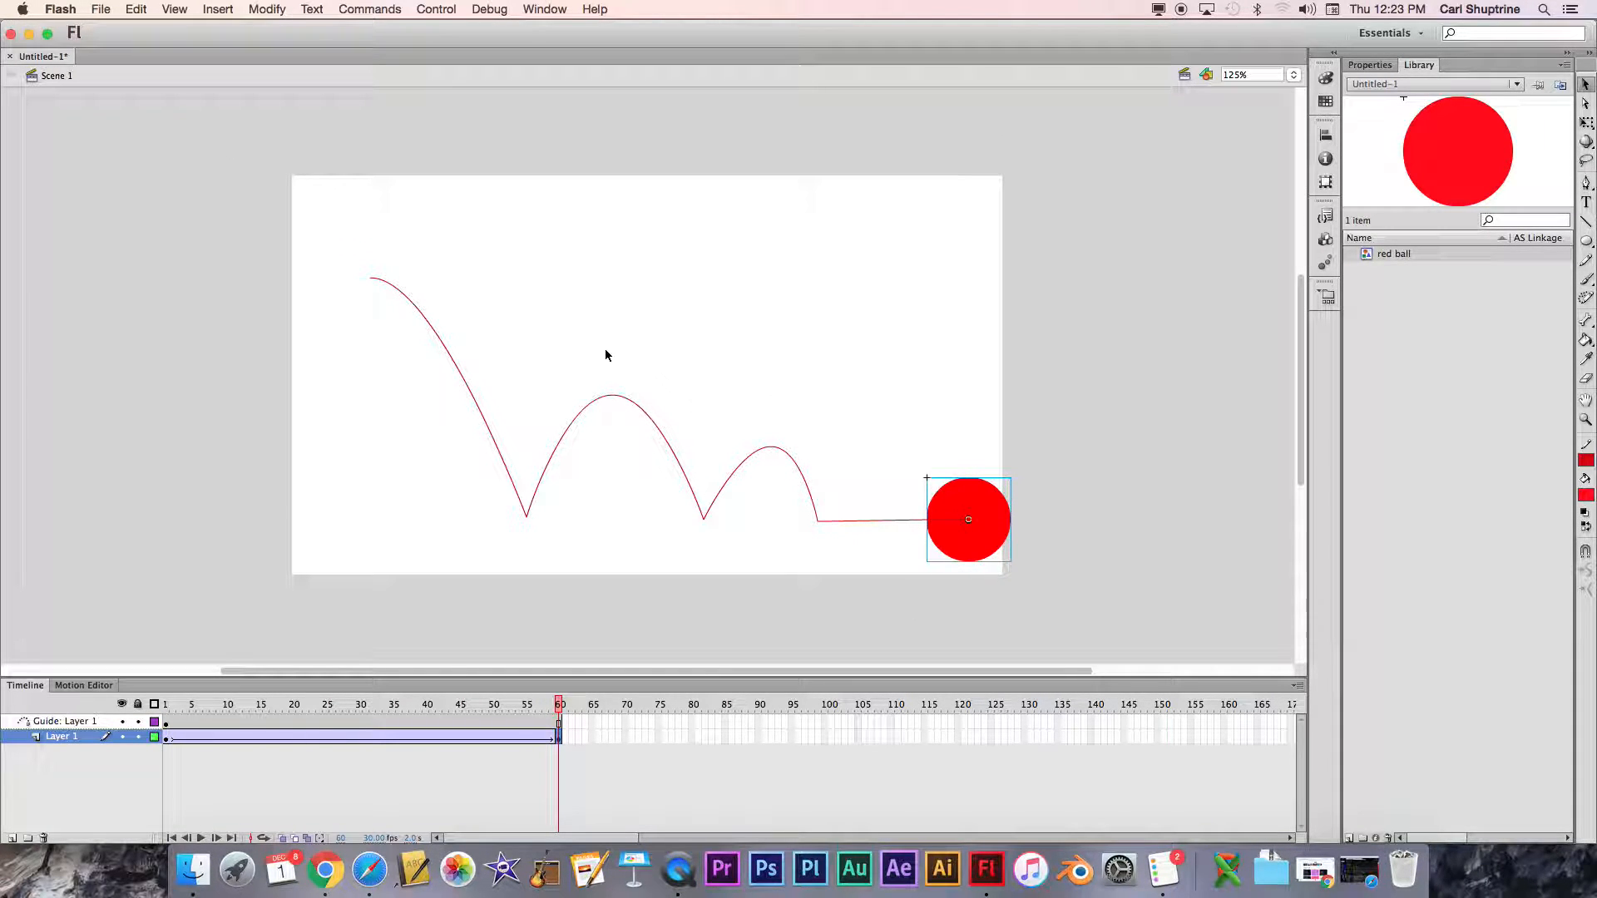
Play the animation from frame 1 to check that the ball follows the path, and rewind to the start
{"action": "left_click_drag", "start_coordinate": [559, 707], "coordinate": [112, 717]}
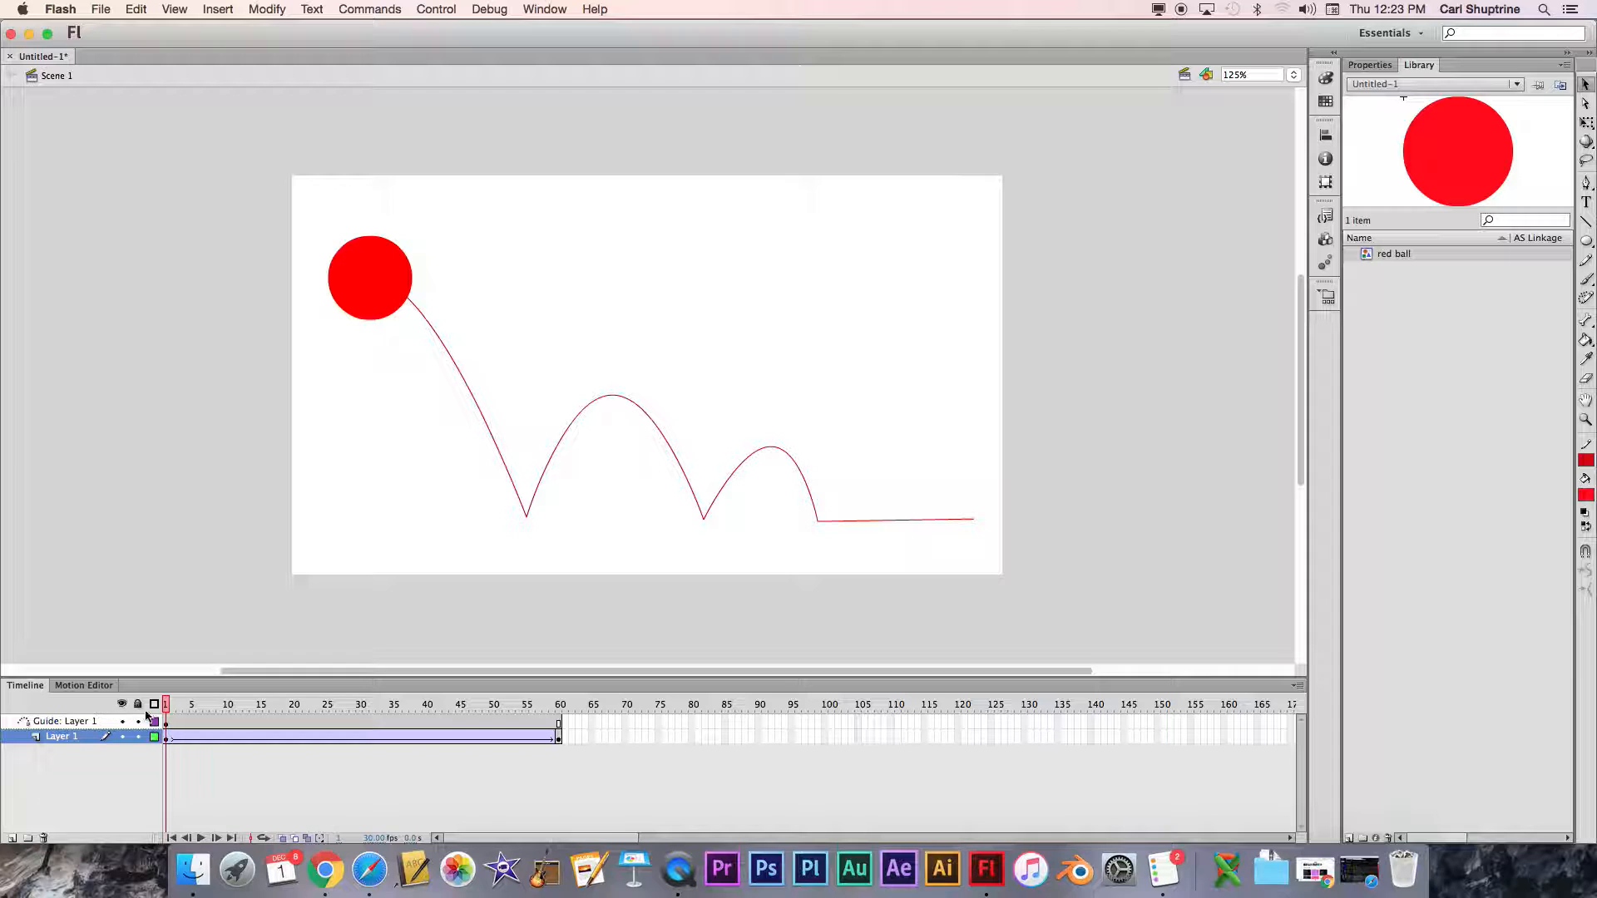
{"action": "left_click", "coordinate": [201, 838]}
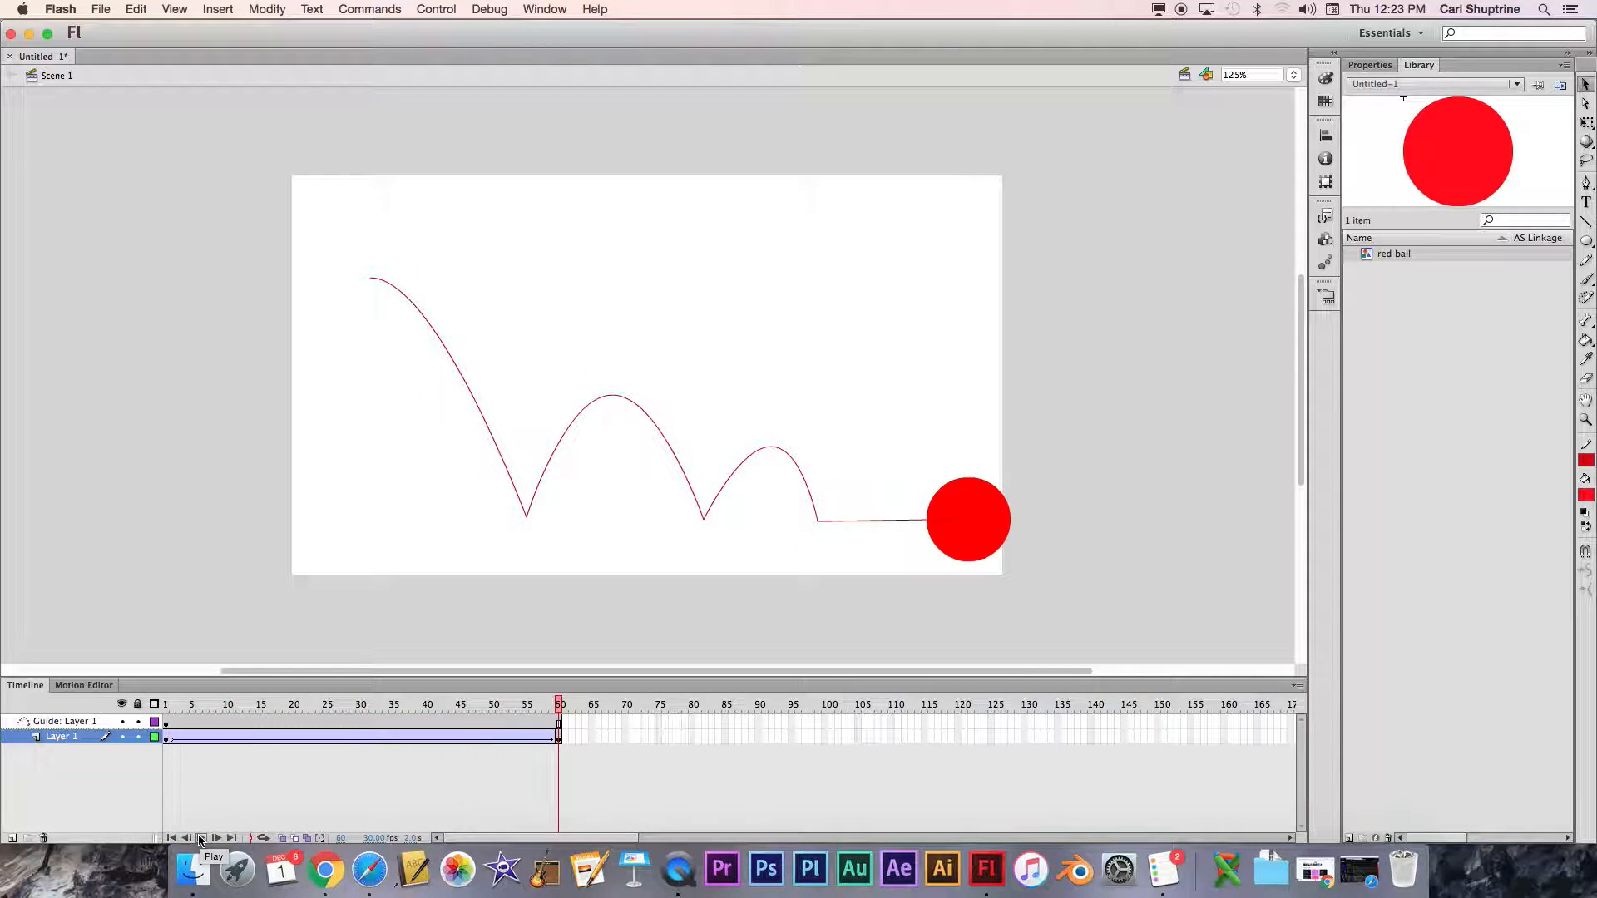
{"action": "left_click", "coordinate": [200, 838]}
{"action": "left_click", "coordinate": [201, 838]}
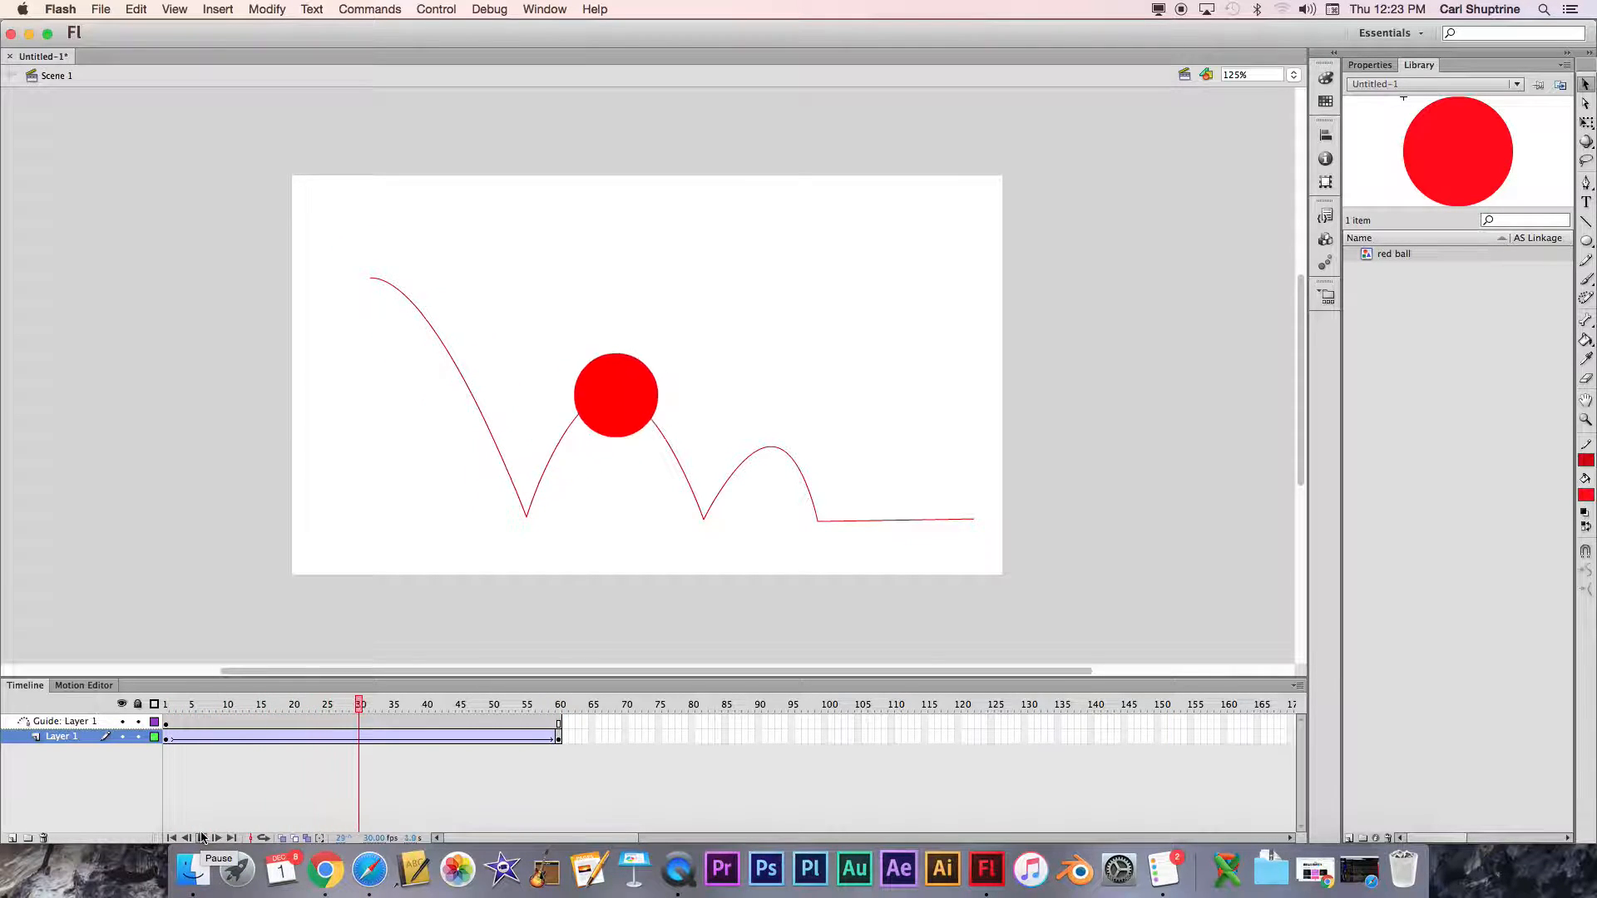
{"action": "left_click_drag", "start_coordinate": [557, 704], "coordinate": [164, 710]}
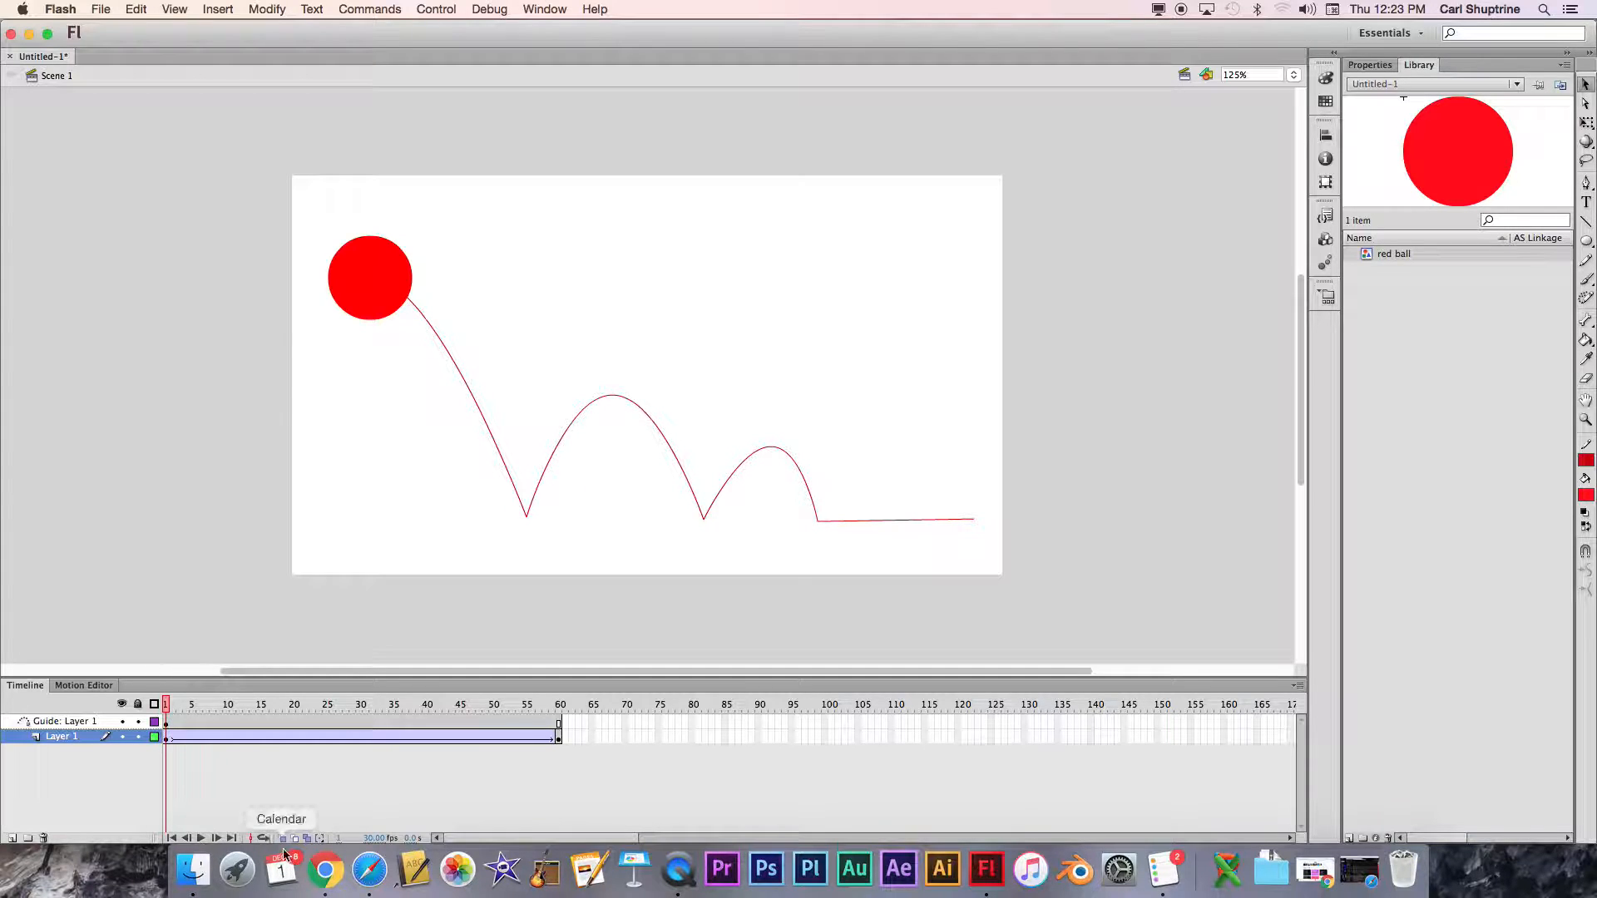
Turn on onion skinning across frames 1 to 60 and show Layer 1 as outlines
{"action": "left_click", "coordinate": [282, 838]}
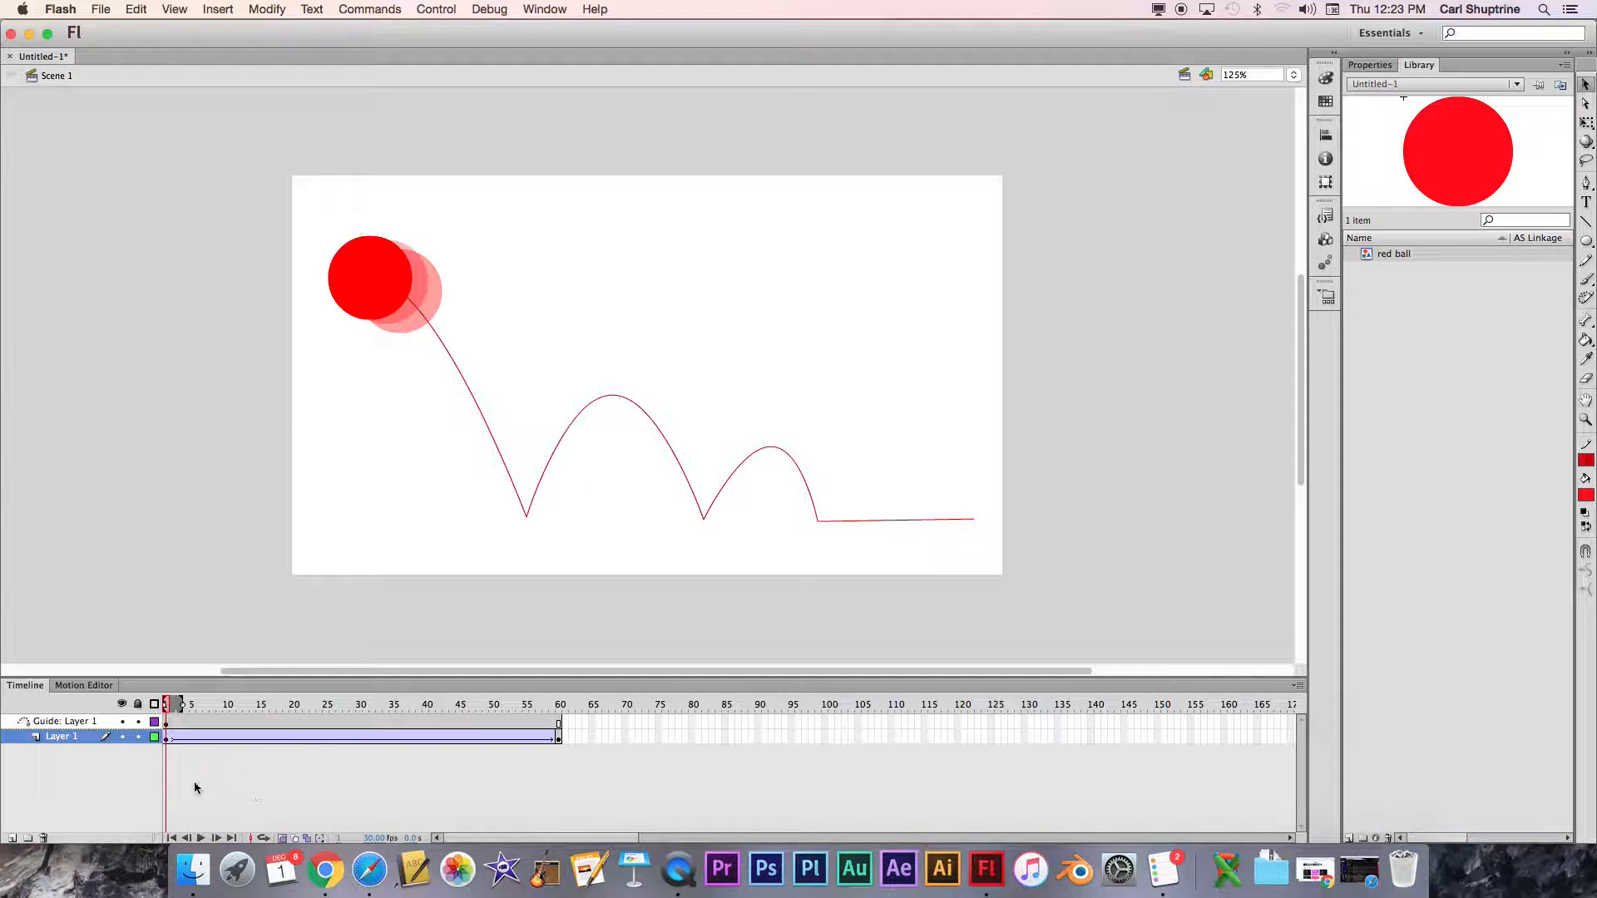
{"action": "left_click_drag", "start_coordinate": [182, 705], "coordinate": [563, 710]}
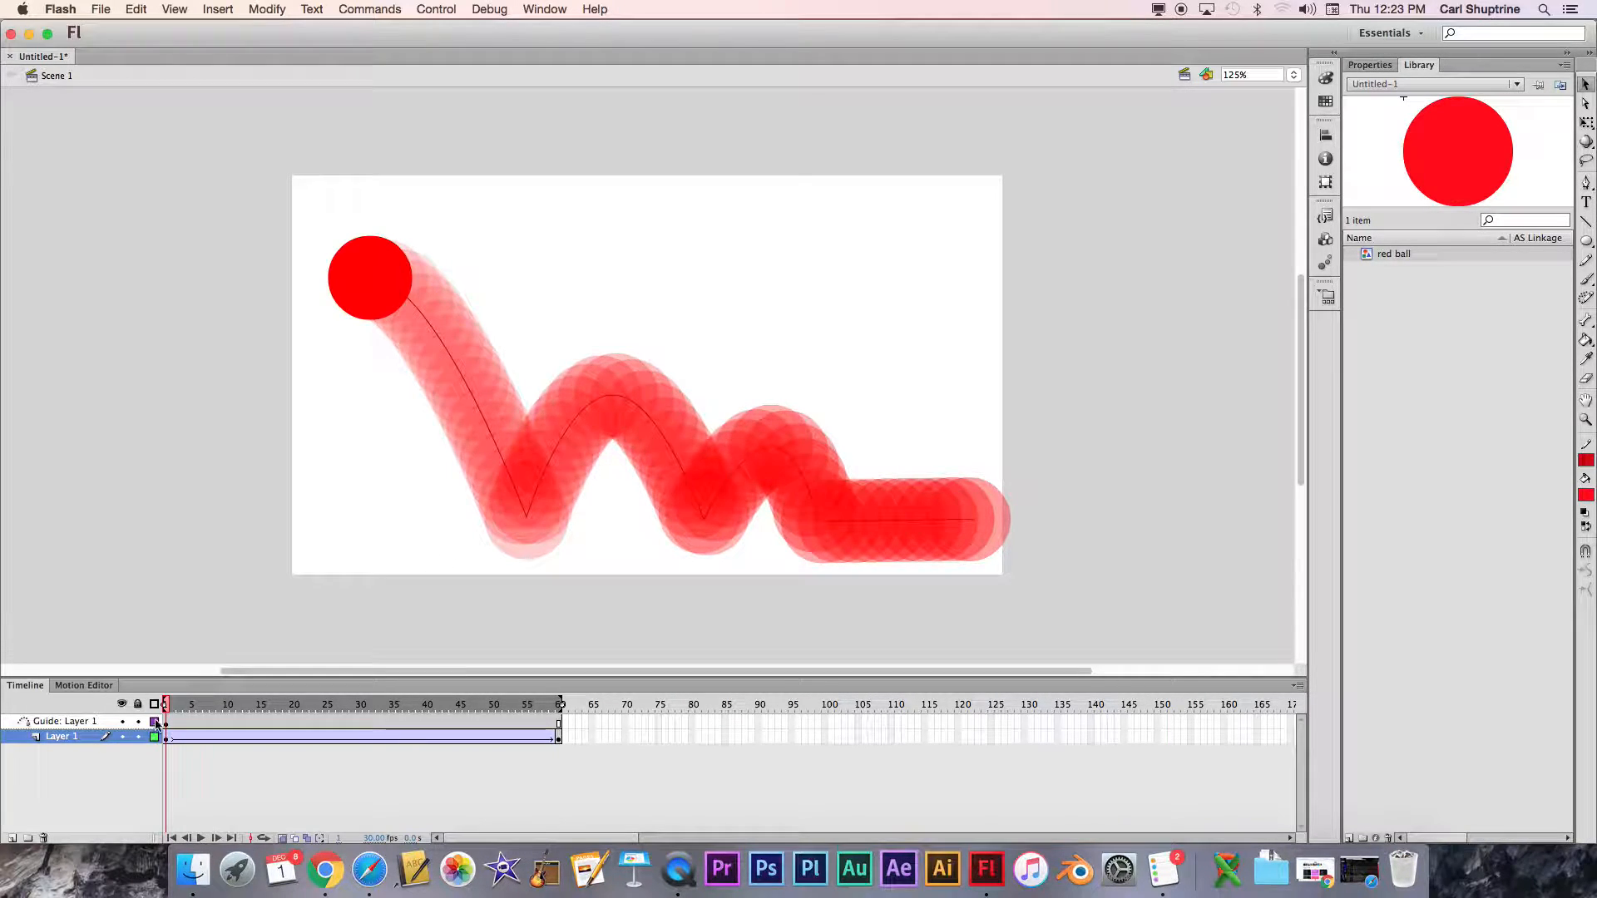
{"action": "left_click", "coordinate": [154, 736]}
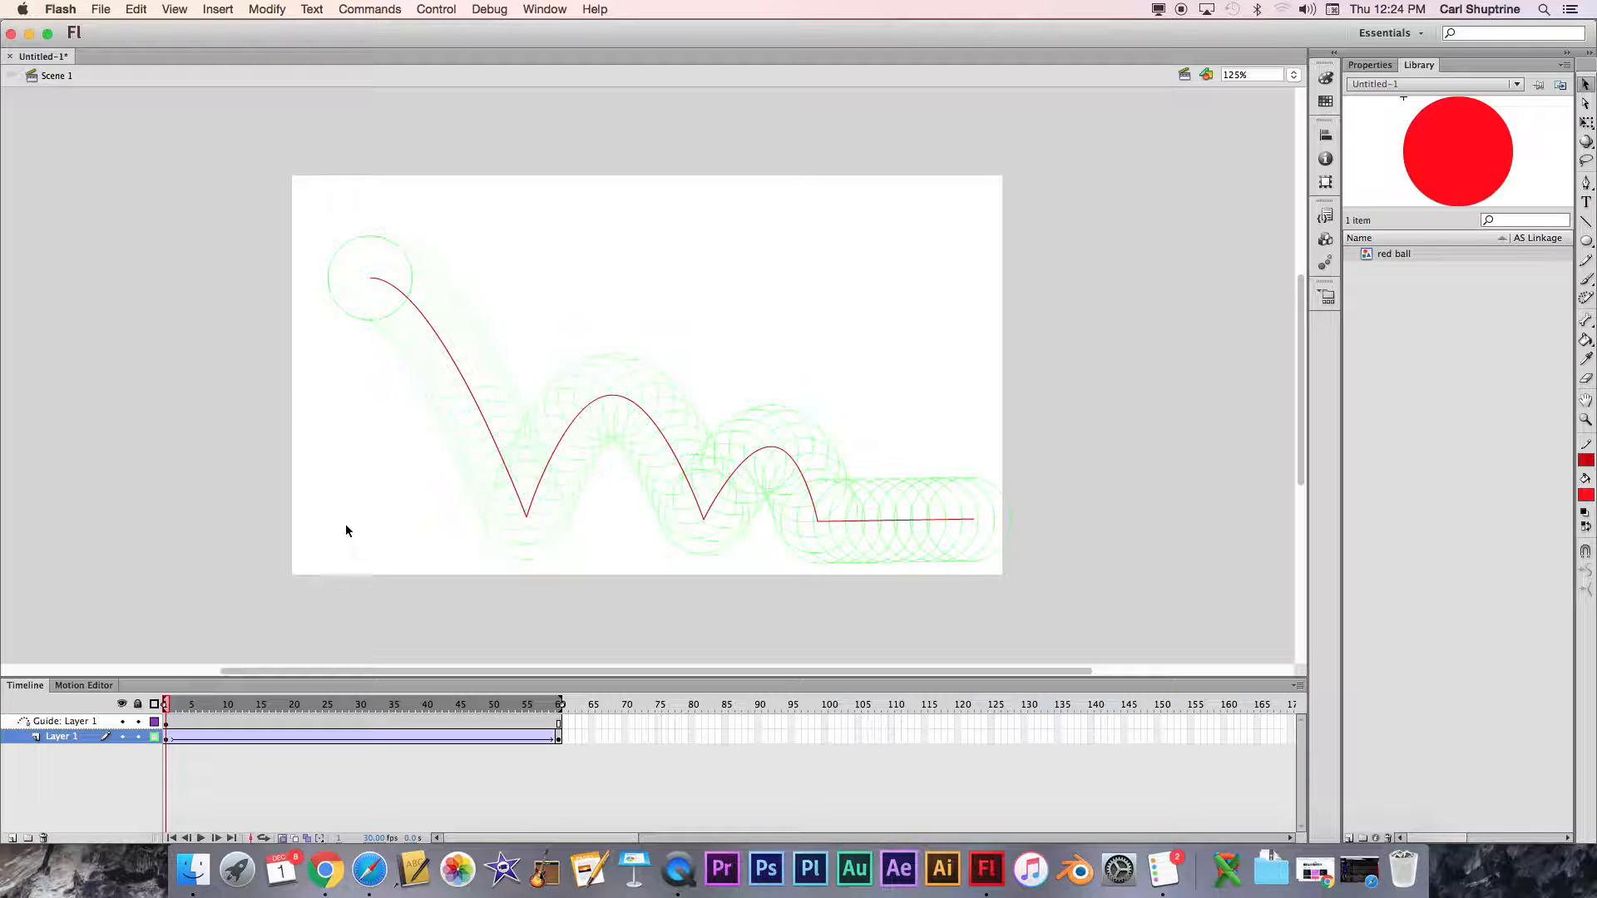
Compare the ball's position in the keyframes at frames 1 and 60 of Layer 1
{"action": "left_click", "coordinate": [167, 739]}
{"action": "left_click", "coordinate": [559, 739]}
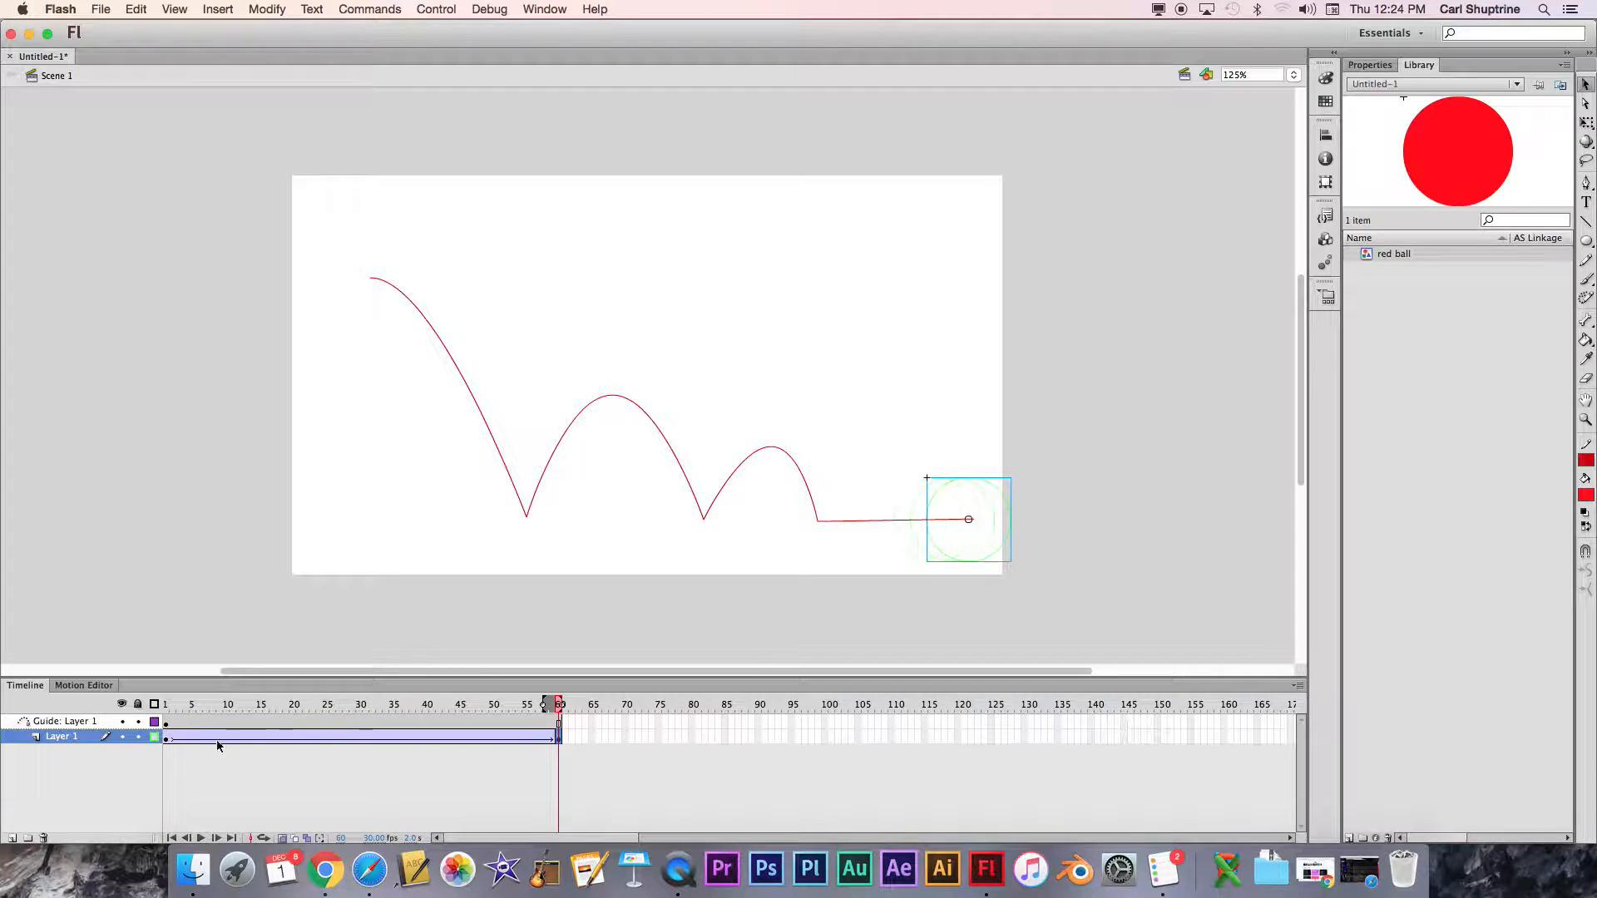
{"action": "left_click", "coordinate": [166, 739]}
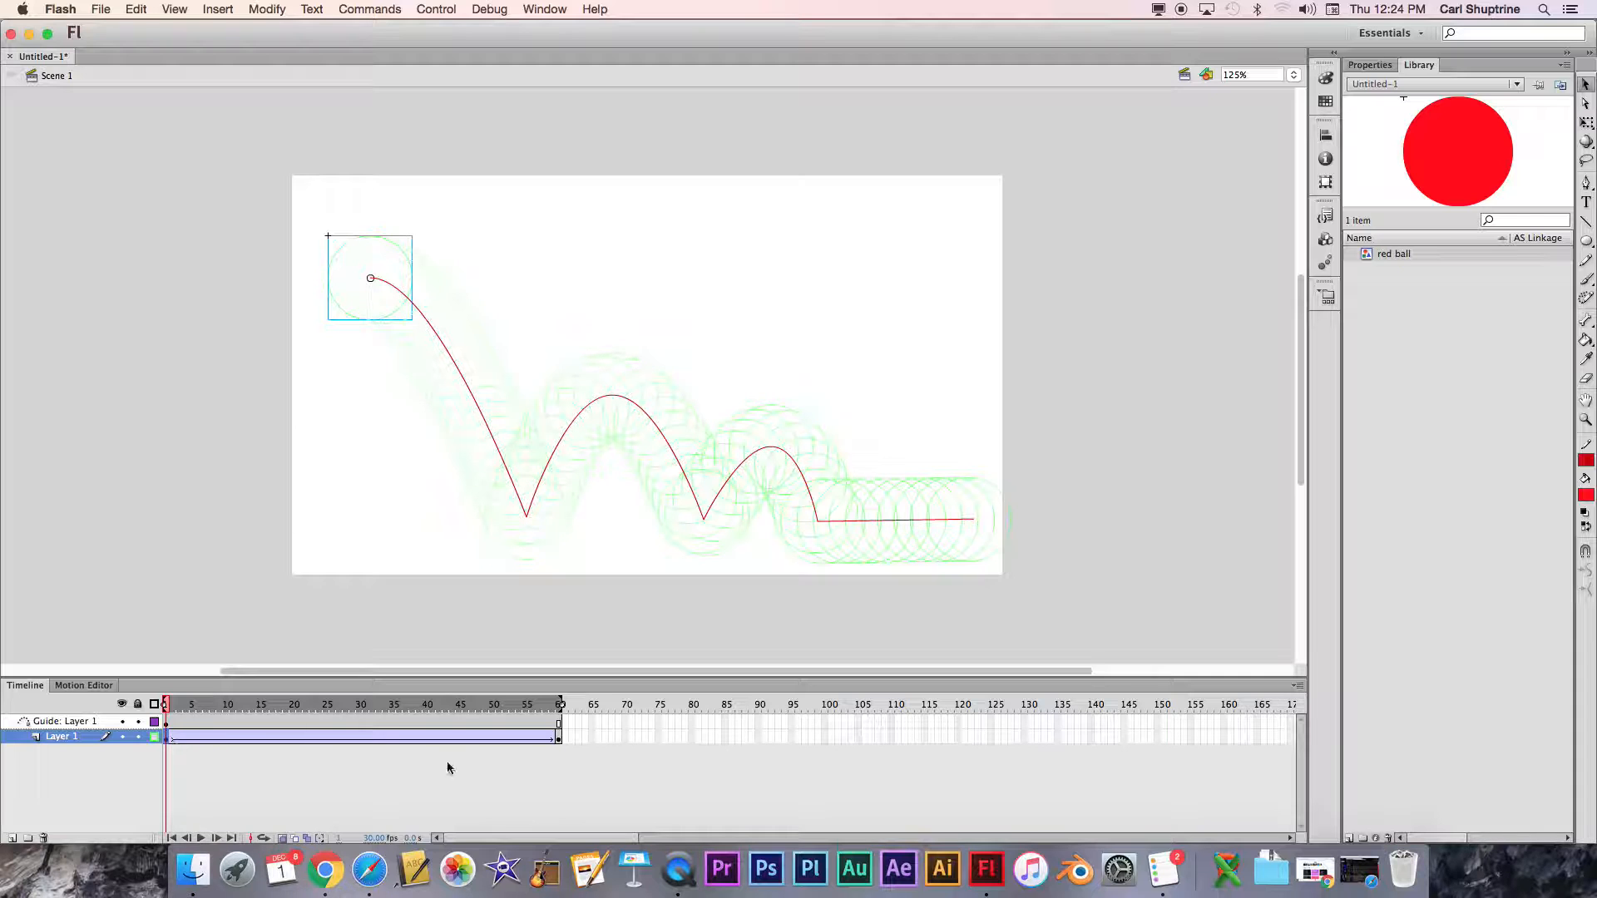
{"action": "left_click", "coordinate": [559, 739]}
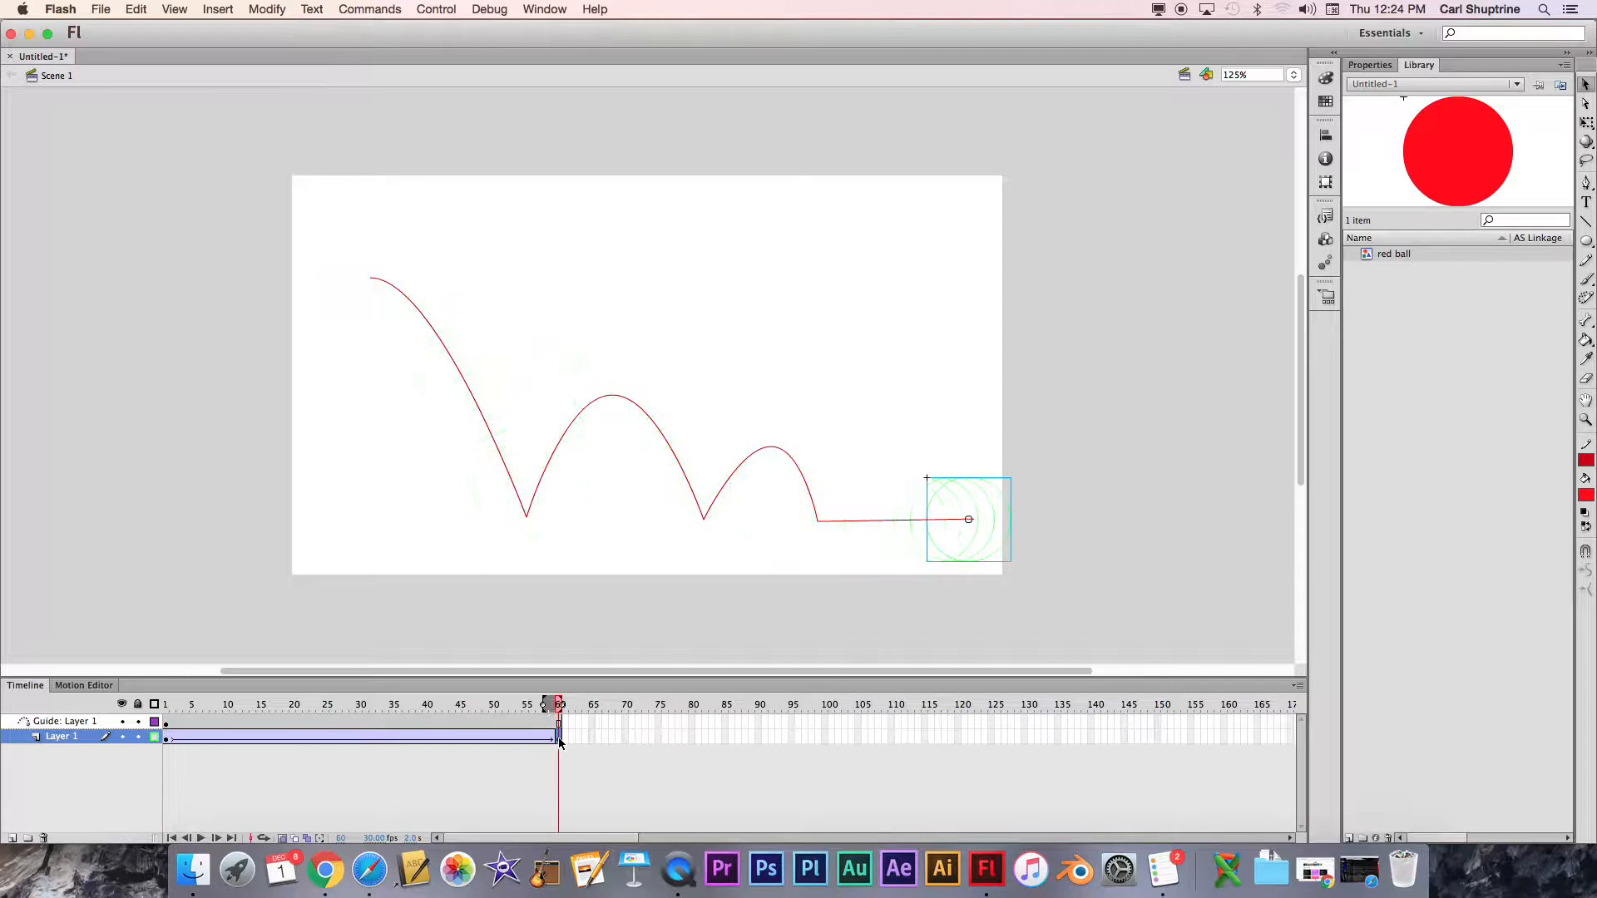
Set the ease of Layer 1's tween to -100, starting from its keyframe at frame 1
{"action": "left_click", "coordinate": [168, 739]}
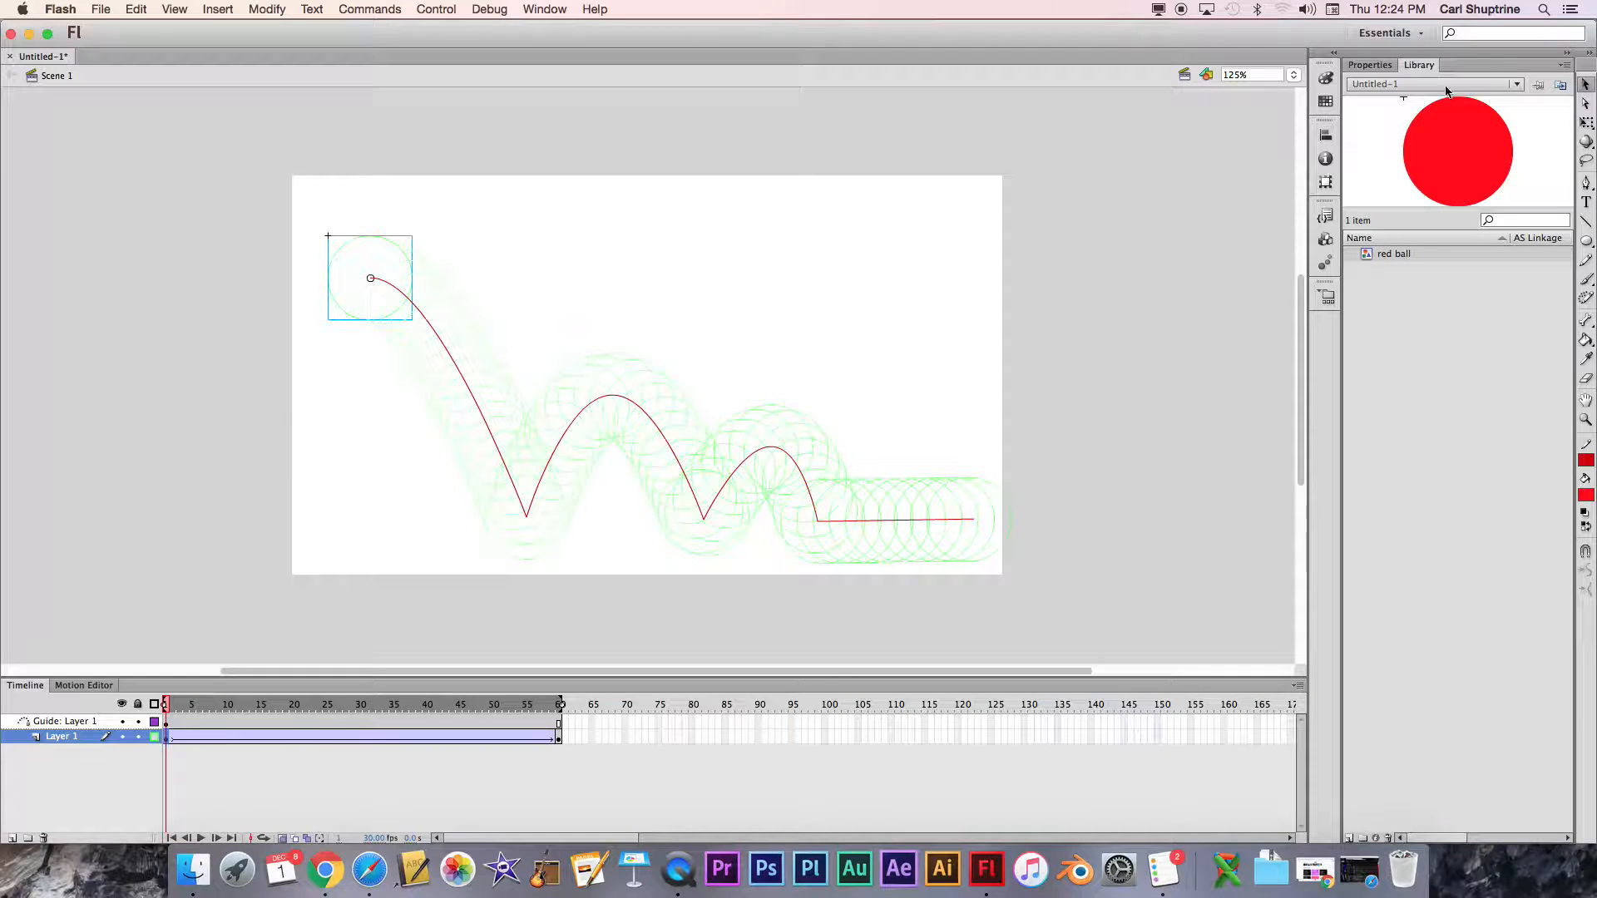
{"action": "left_click", "coordinate": [1370, 66]}
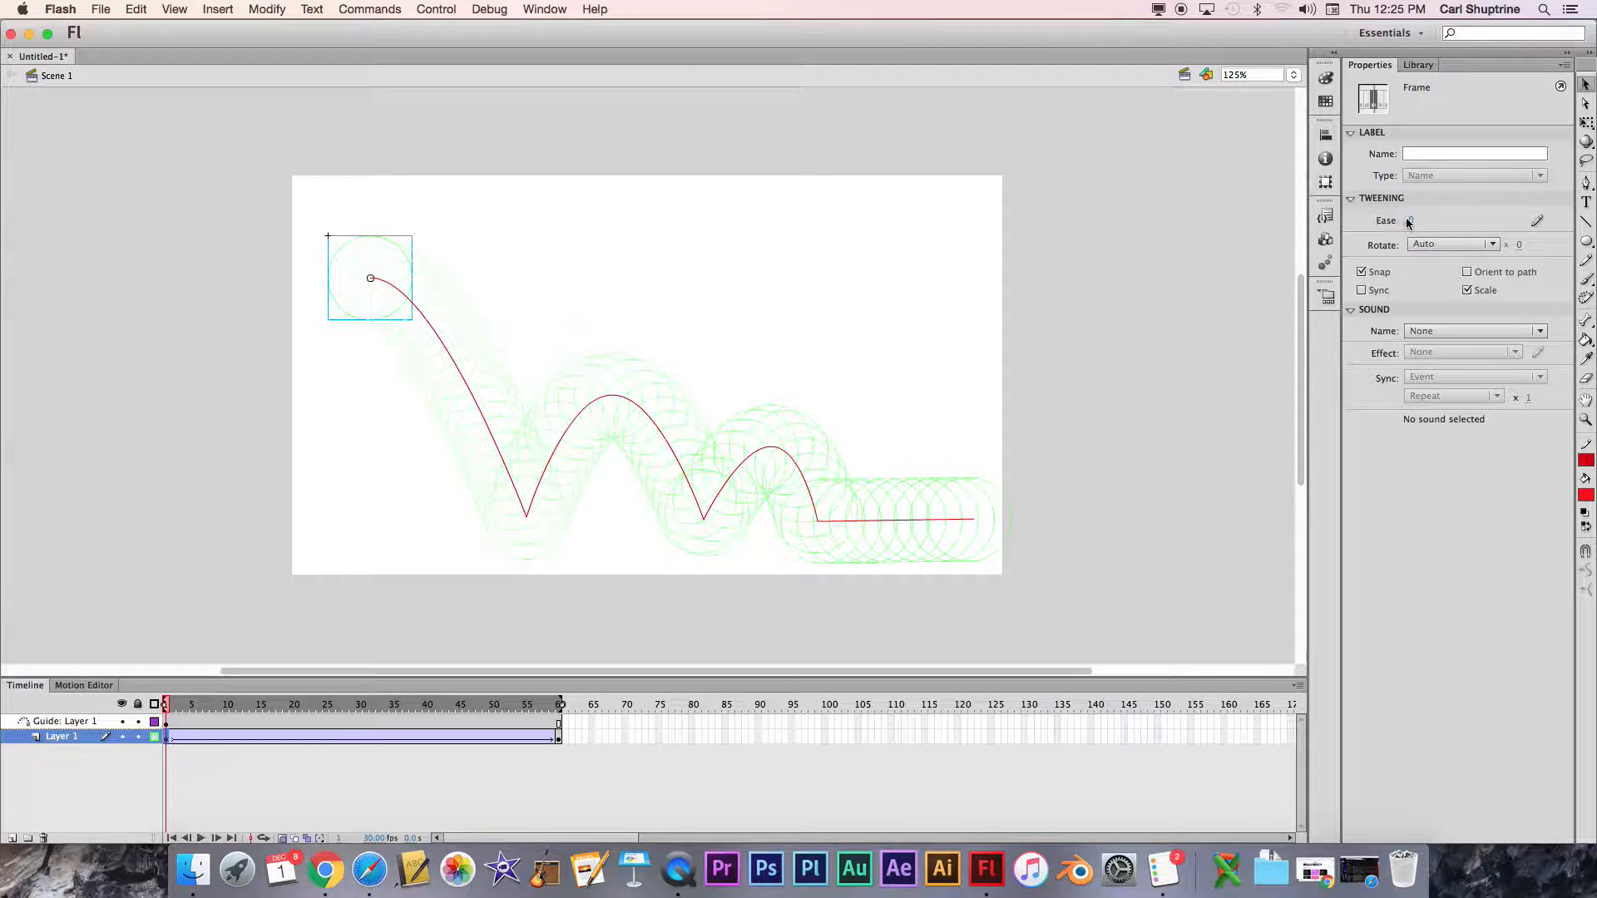
{"action": "left_click_drag", "start_coordinate": [1412, 221], "coordinate": [1222, 222]}
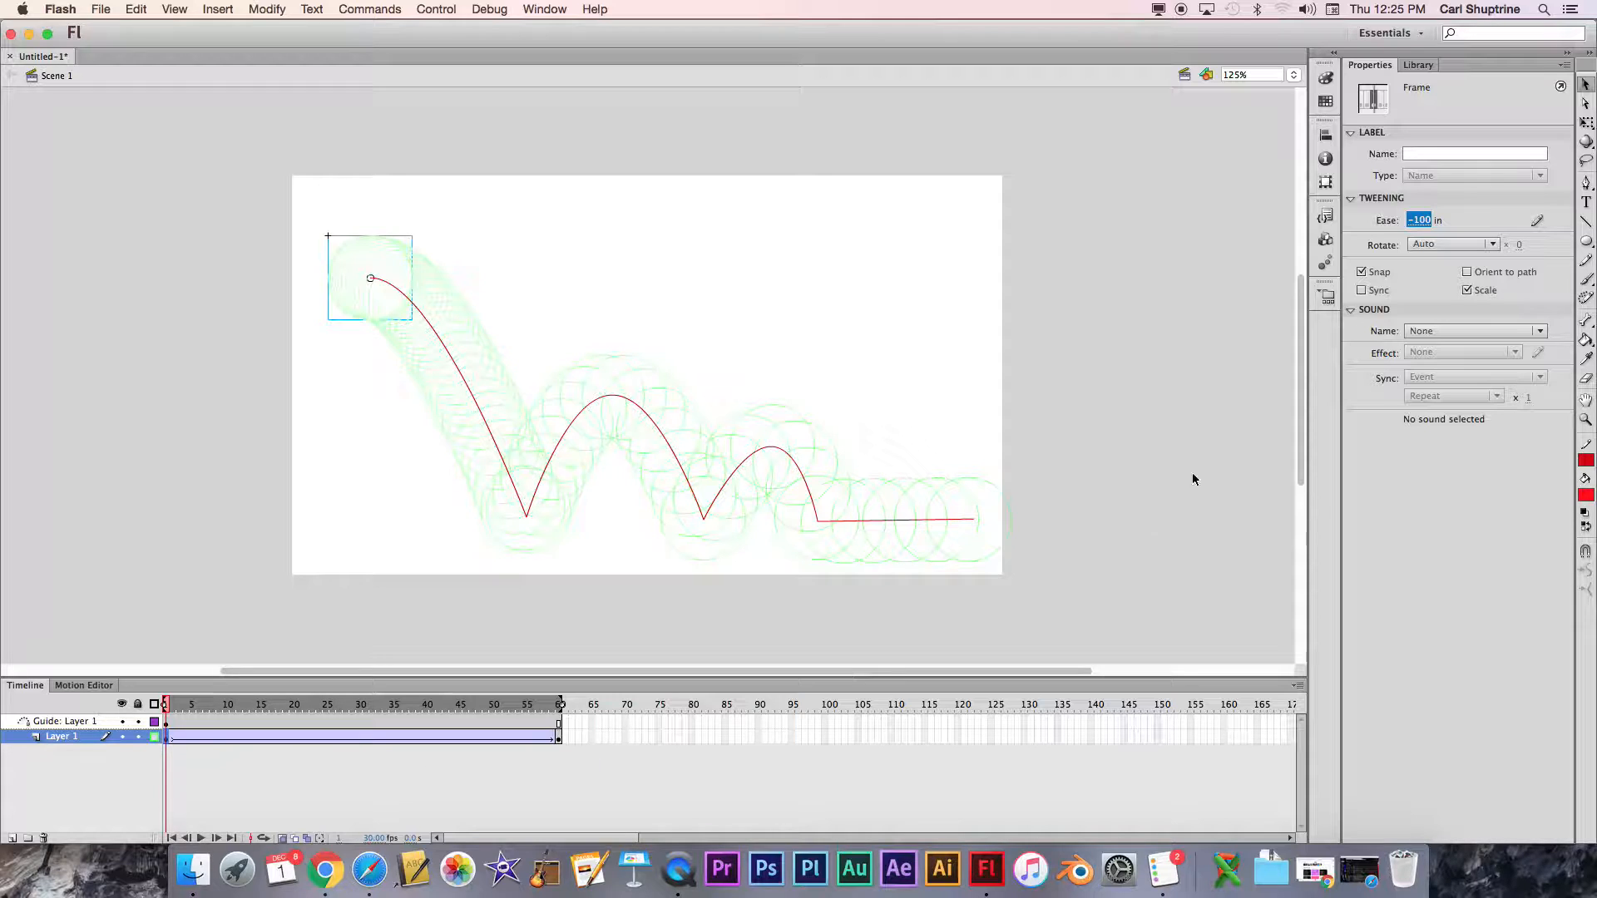
Change the tween's ease to 100 so the ball slows down toward the end
{"action": "left_click_drag", "start_coordinate": [1423, 221], "coordinate": [1522, 221]}
{"action": "left_click_drag", "start_coordinate": [1577, 225], "coordinate": [1582, 225]}
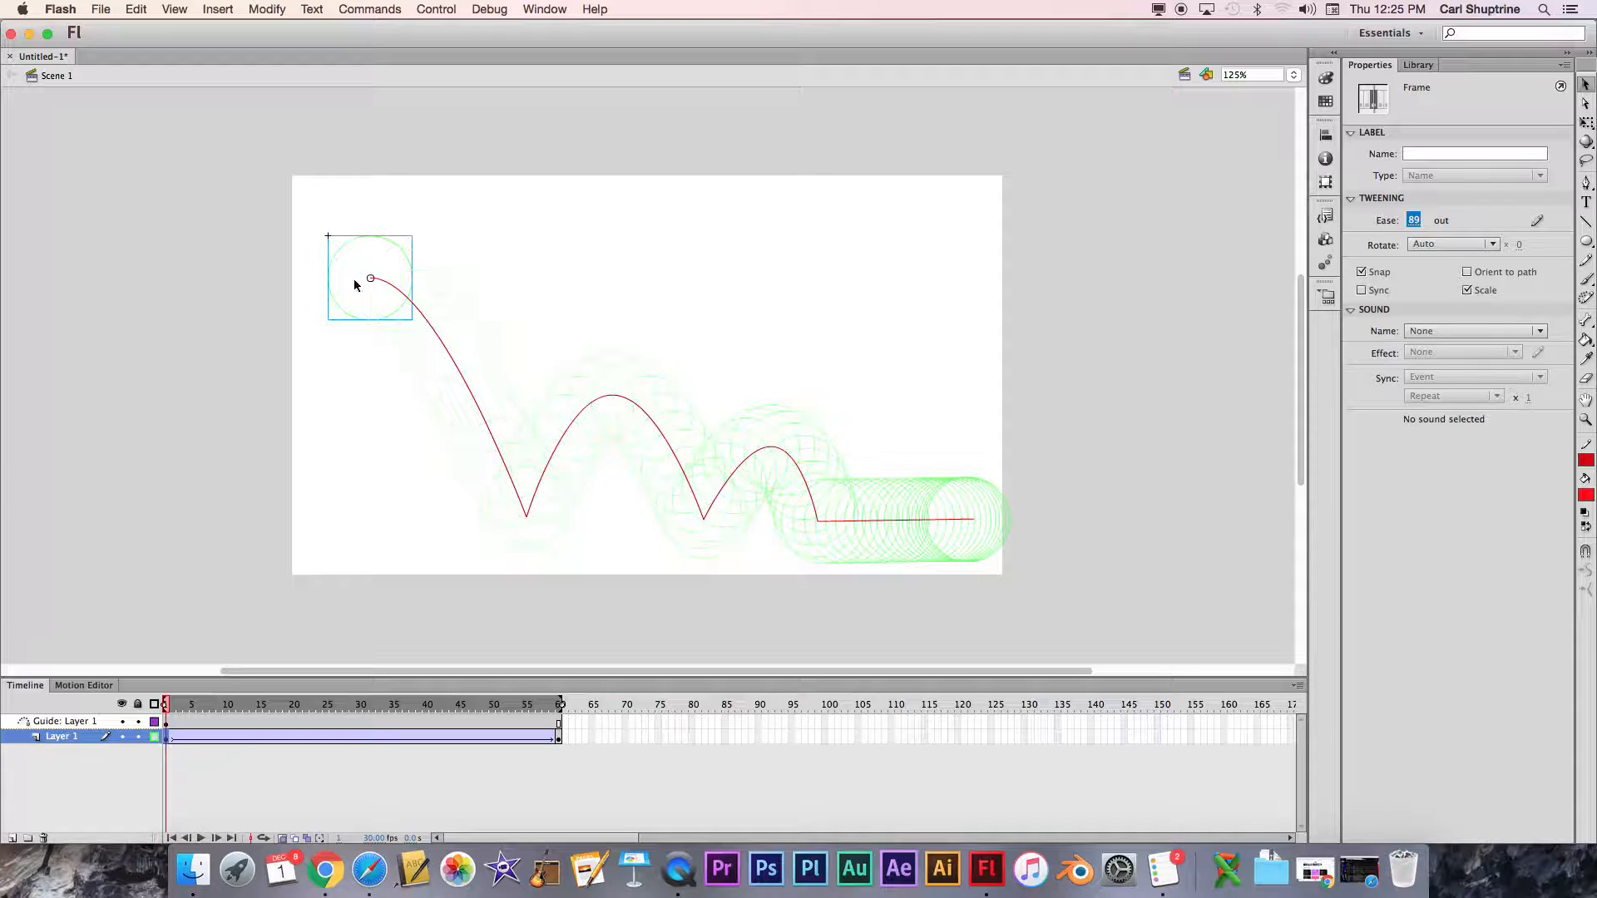
{"action": "type", "text": "100"}
{"action": "key", "text": "Return"}
Play the timeline to check the eased bounce animation
{"action": "left_click", "coordinate": [201, 838]}
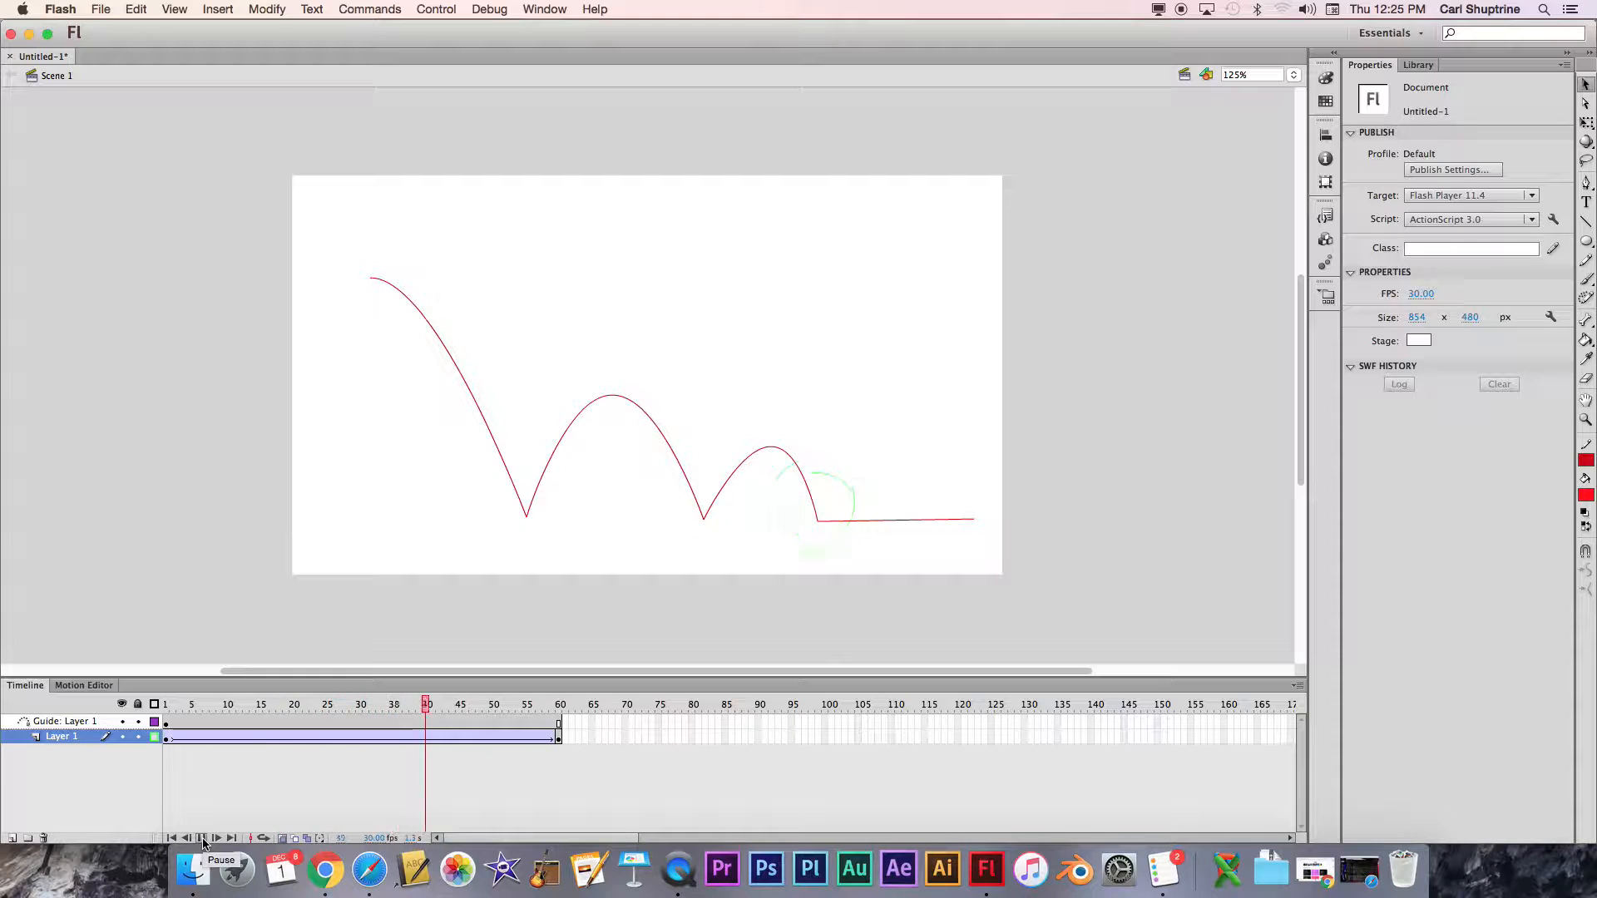
{"action": "left_click", "coordinate": [201, 839]}
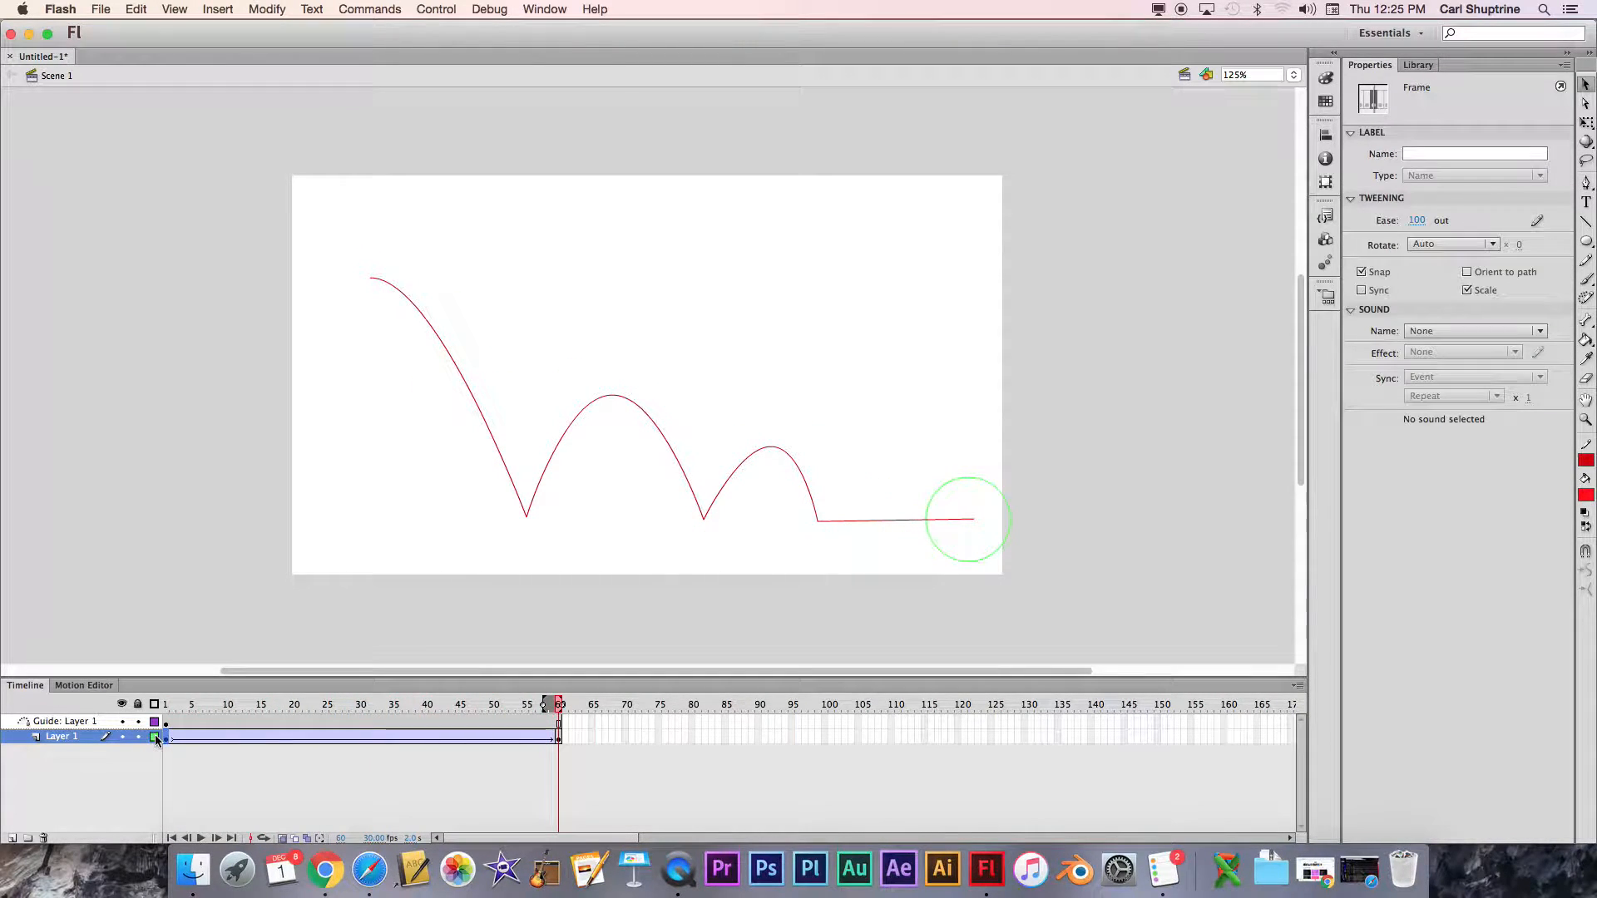
Replay the bounce animation several times to judge the timing produced by the ease of 100
{"action": "left_click", "coordinate": [201, 838]}
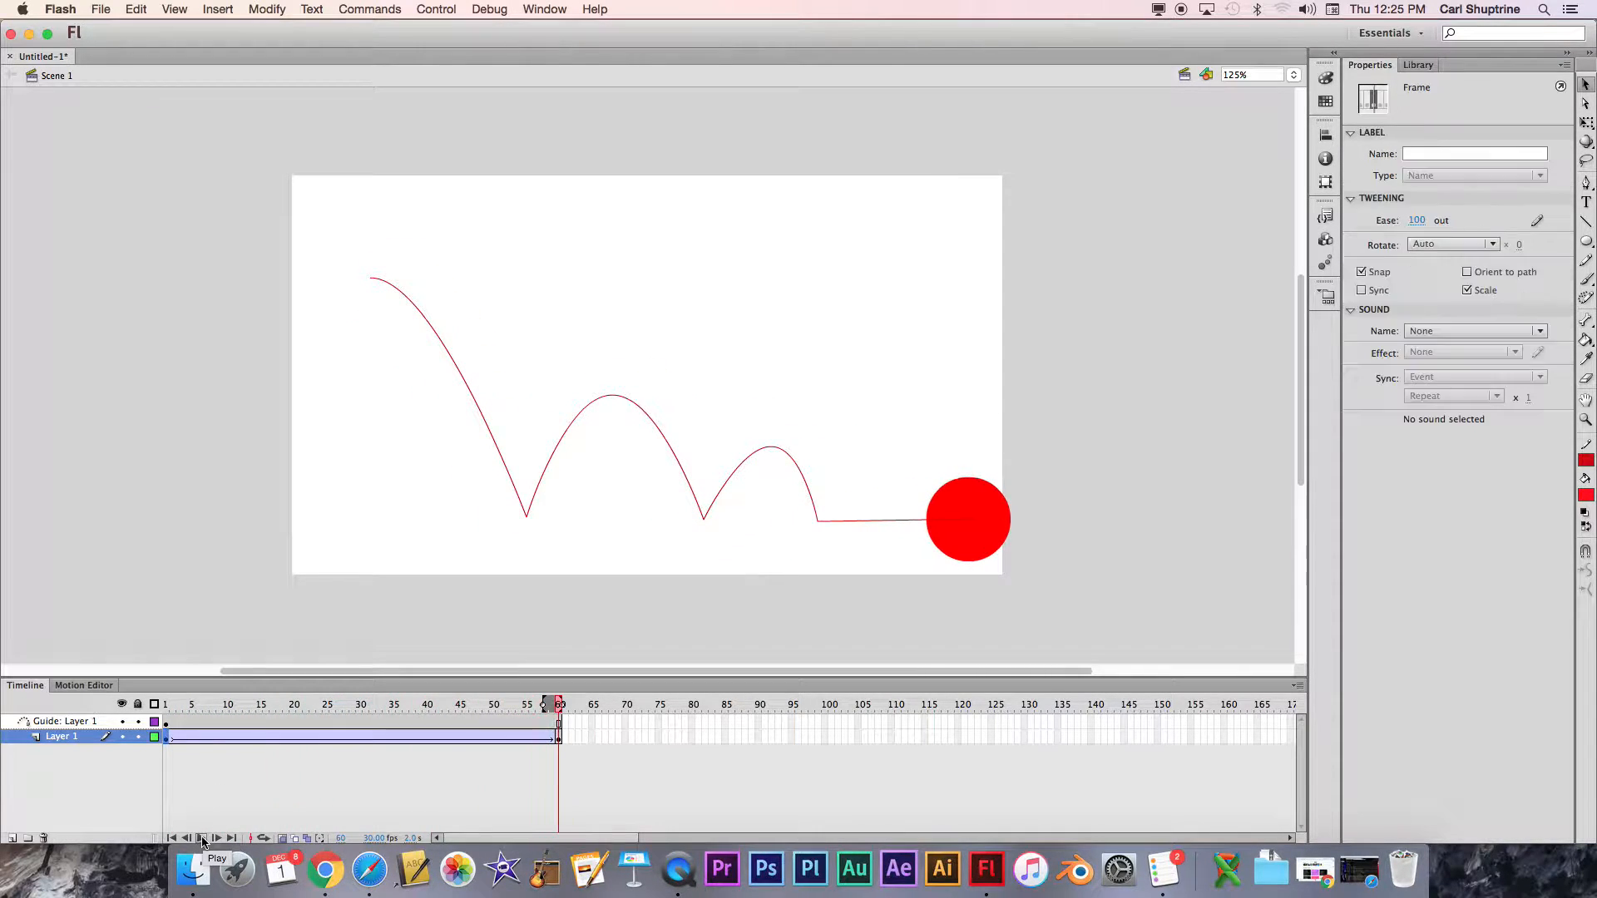
{"action": "left_click", "coordinate": [201, 838]}
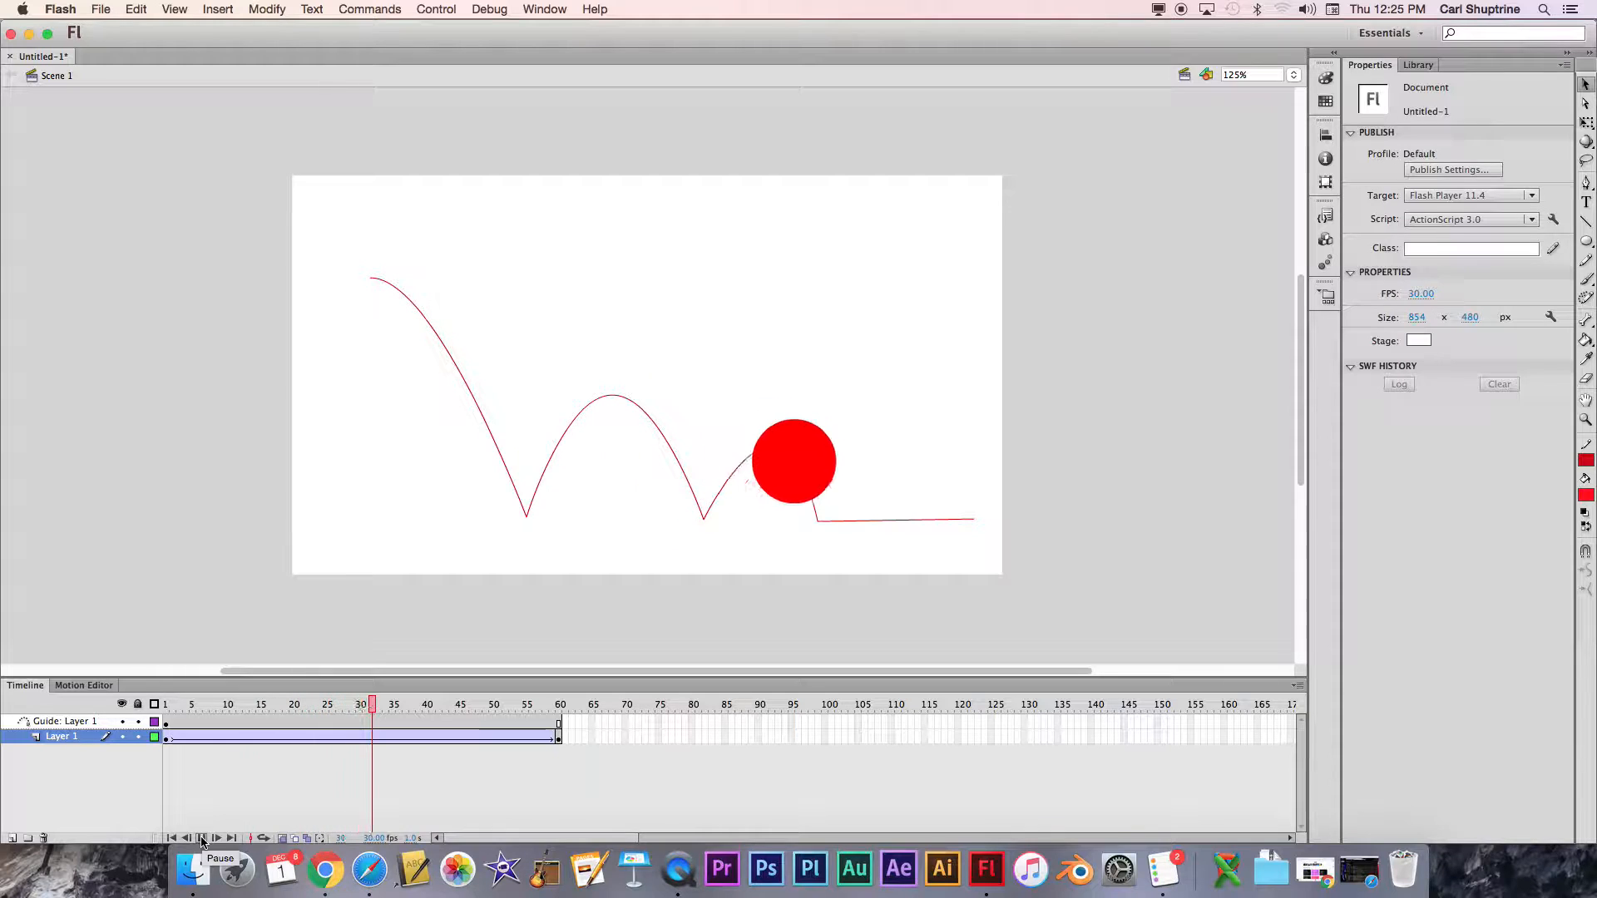
{"action": "left_click", "coordinate": [201, 839]}
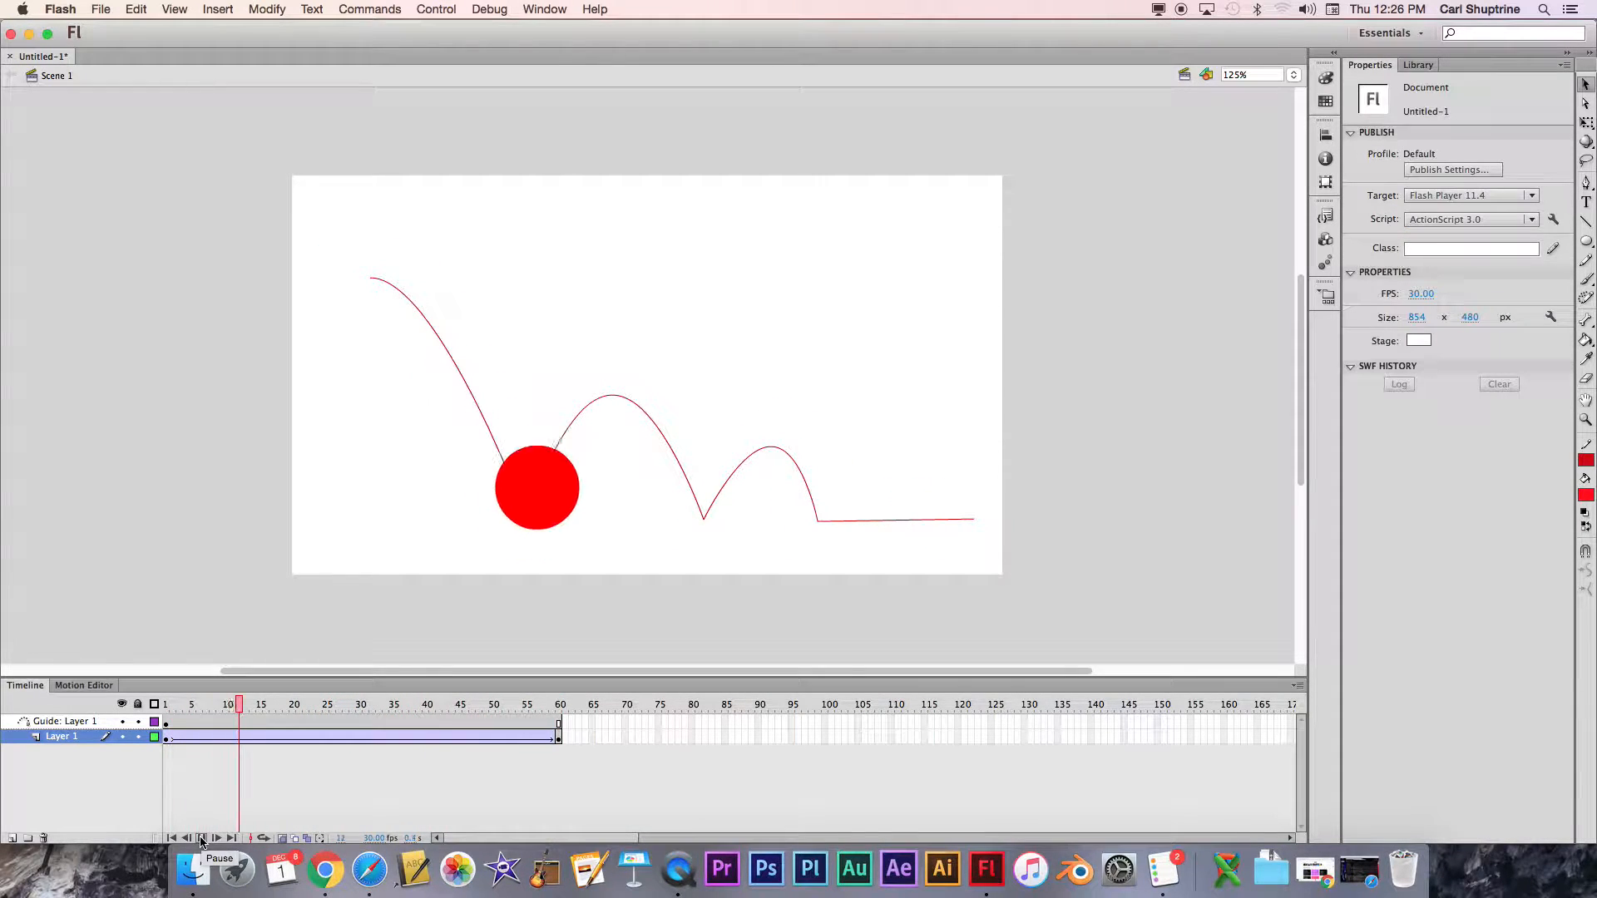
{"action": "left_click", "coordinate": [201, 838]}
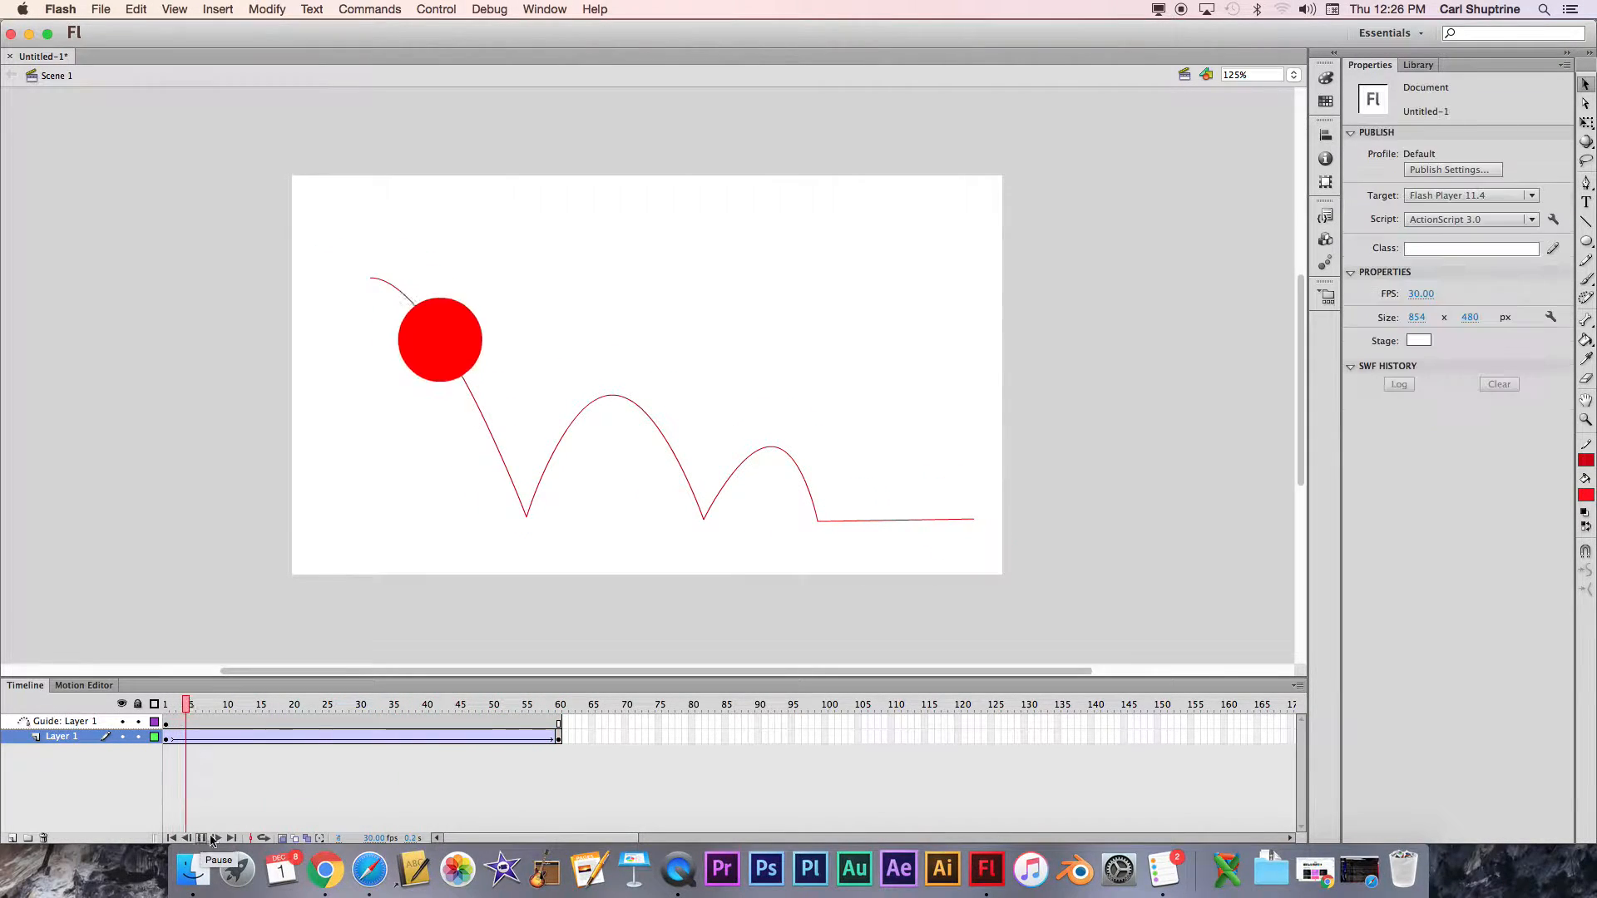
Display Layer 1 as outlines and return to frame 1 to examine the onion skin spacing along the path
{"action": "left_click", "coordinate": [155, 738]}
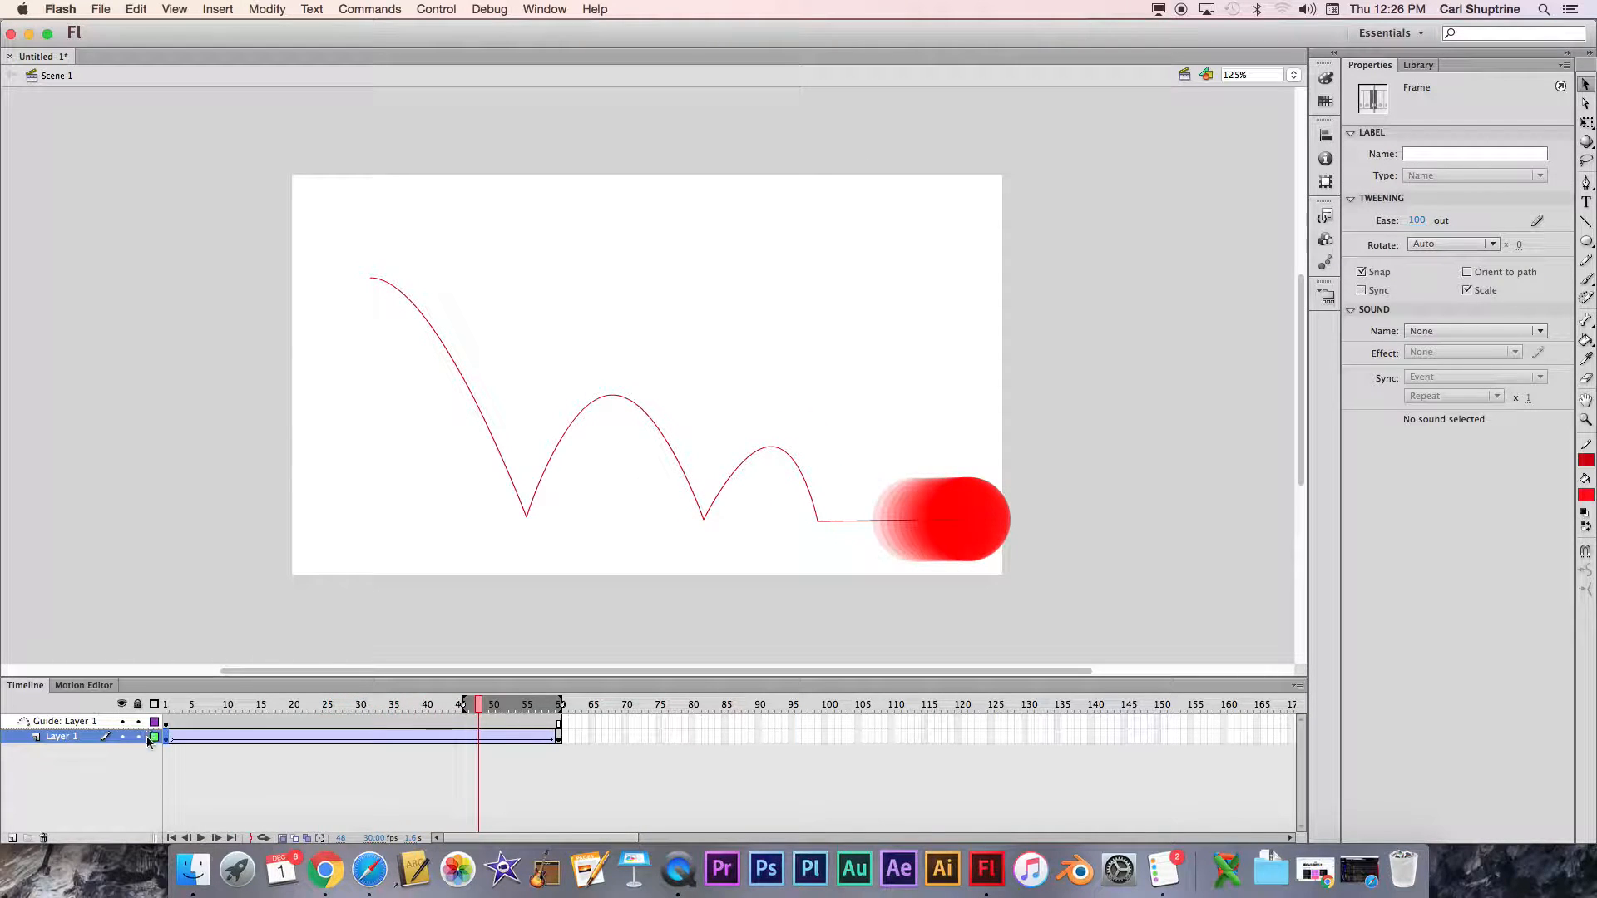
{"action": "left_click", "coordinate": [155, 737]}
{"action": "left_click_drag", "start_coordinate": [479, 703], "coordinate": [165, 704]}
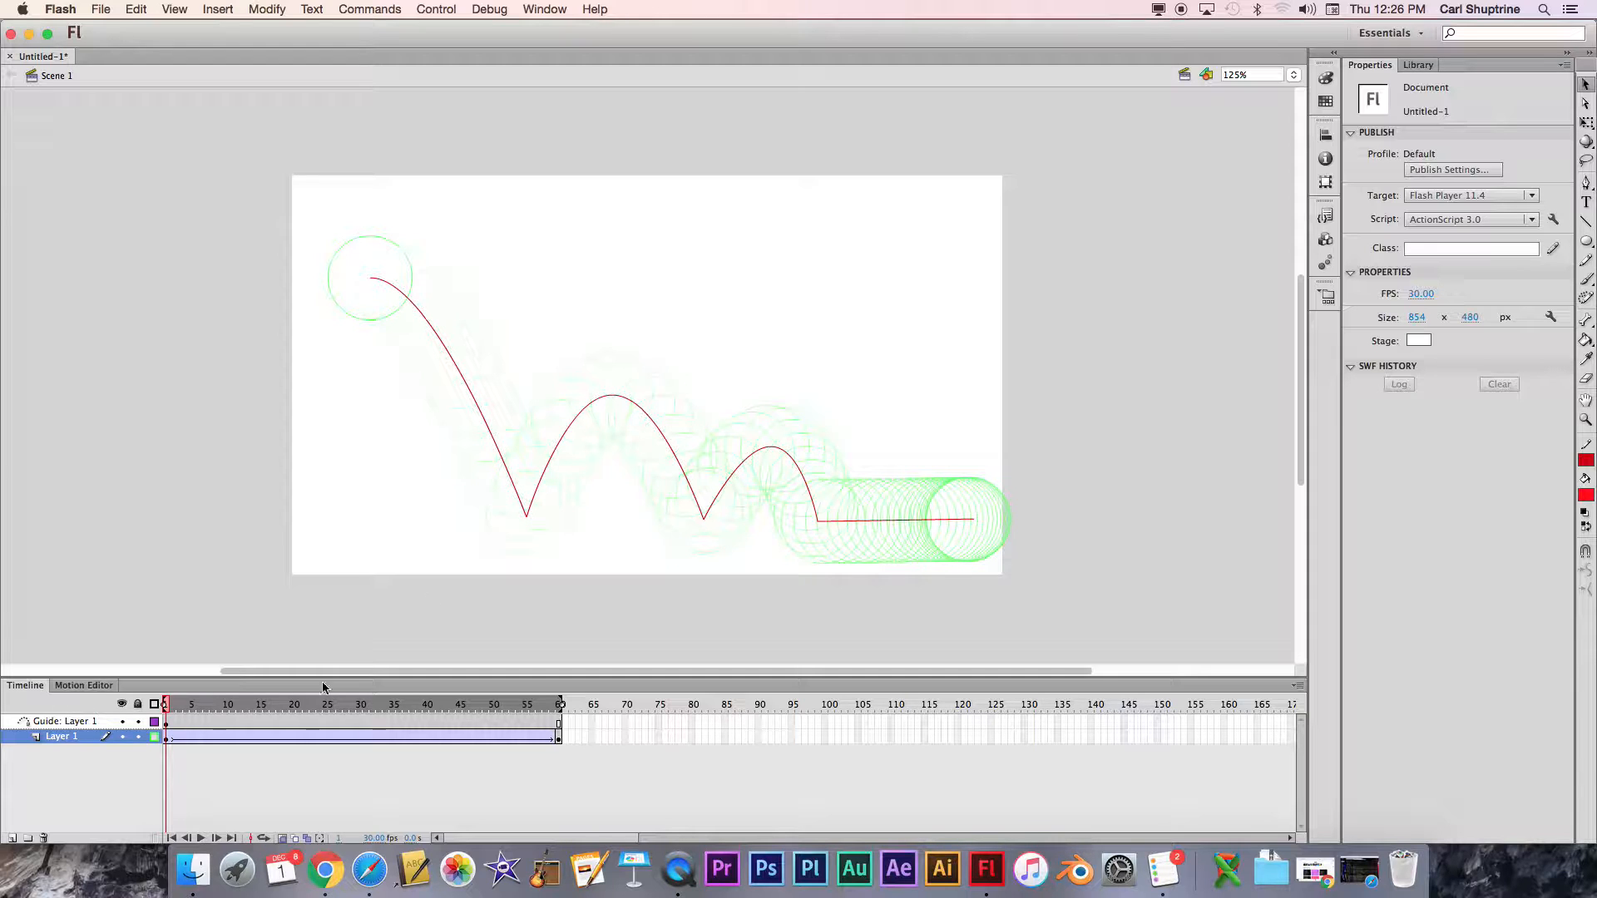
Insert a keyframe at frame 15 of Layer 1 and move the ball down to the guide's first low point
{"action": "left_click", "coordinate": [262, 738]}
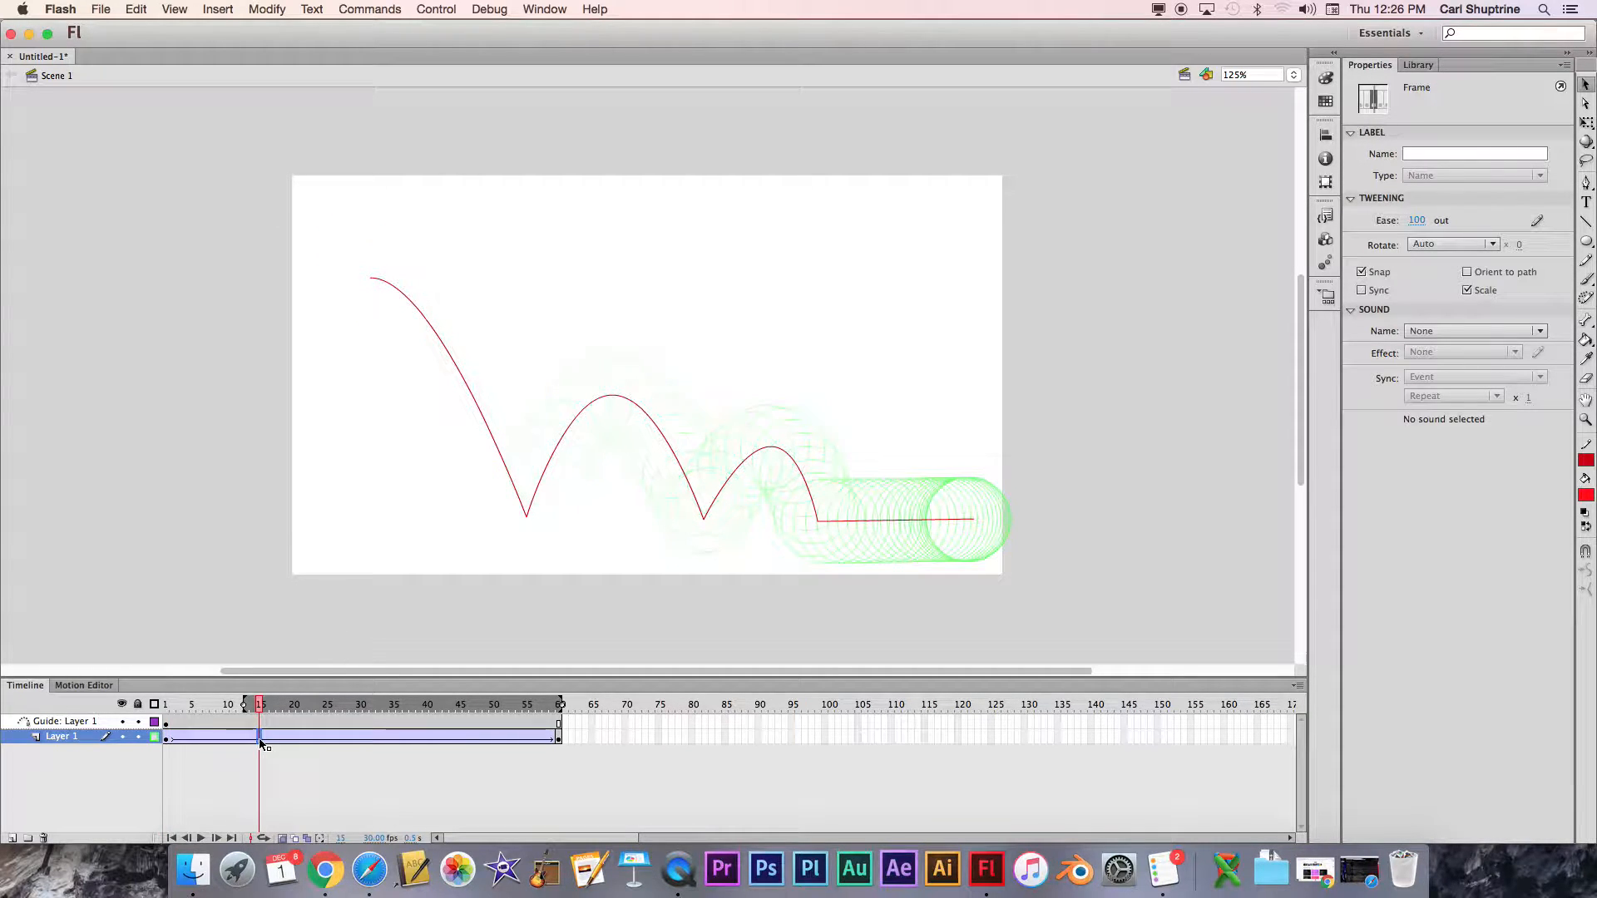
{"action": "key", "text": "F6"}
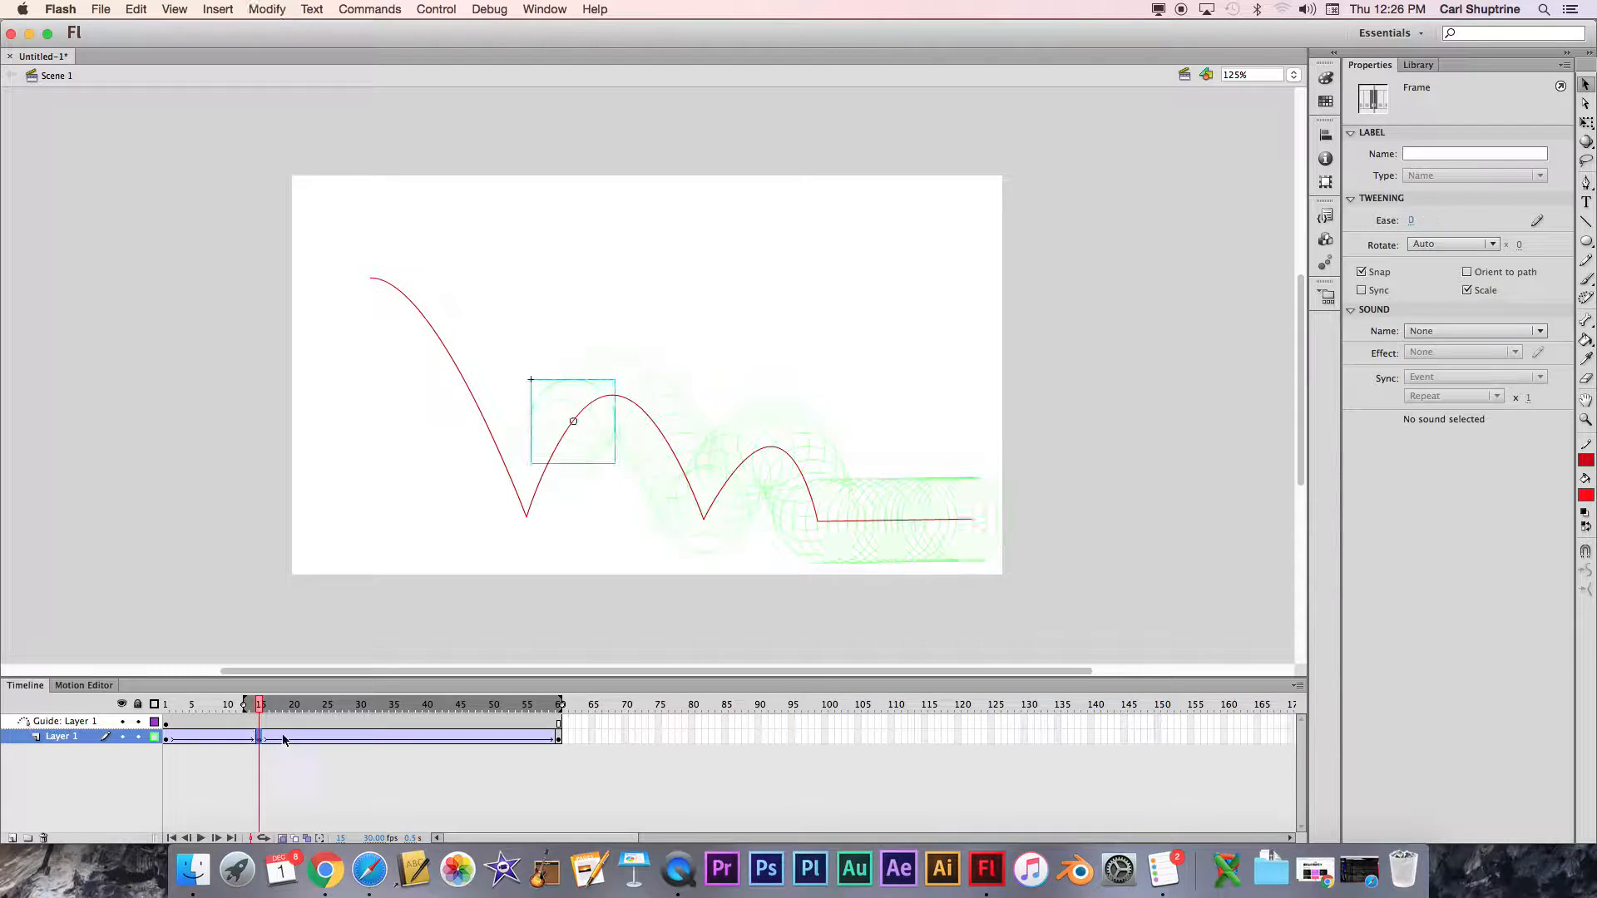
{"action": "mouse_move", "coordinate": [580, 430]}
{"action": "left_mouse_down"}
{"action": "mouse_move", "coordinate": [561, 463]}
{"action": "mouse_move", "coordinate": [564, 446]}
{"action": "left_mouse_up"}
{"action": "left_click", "coordinate": [154, 737]}
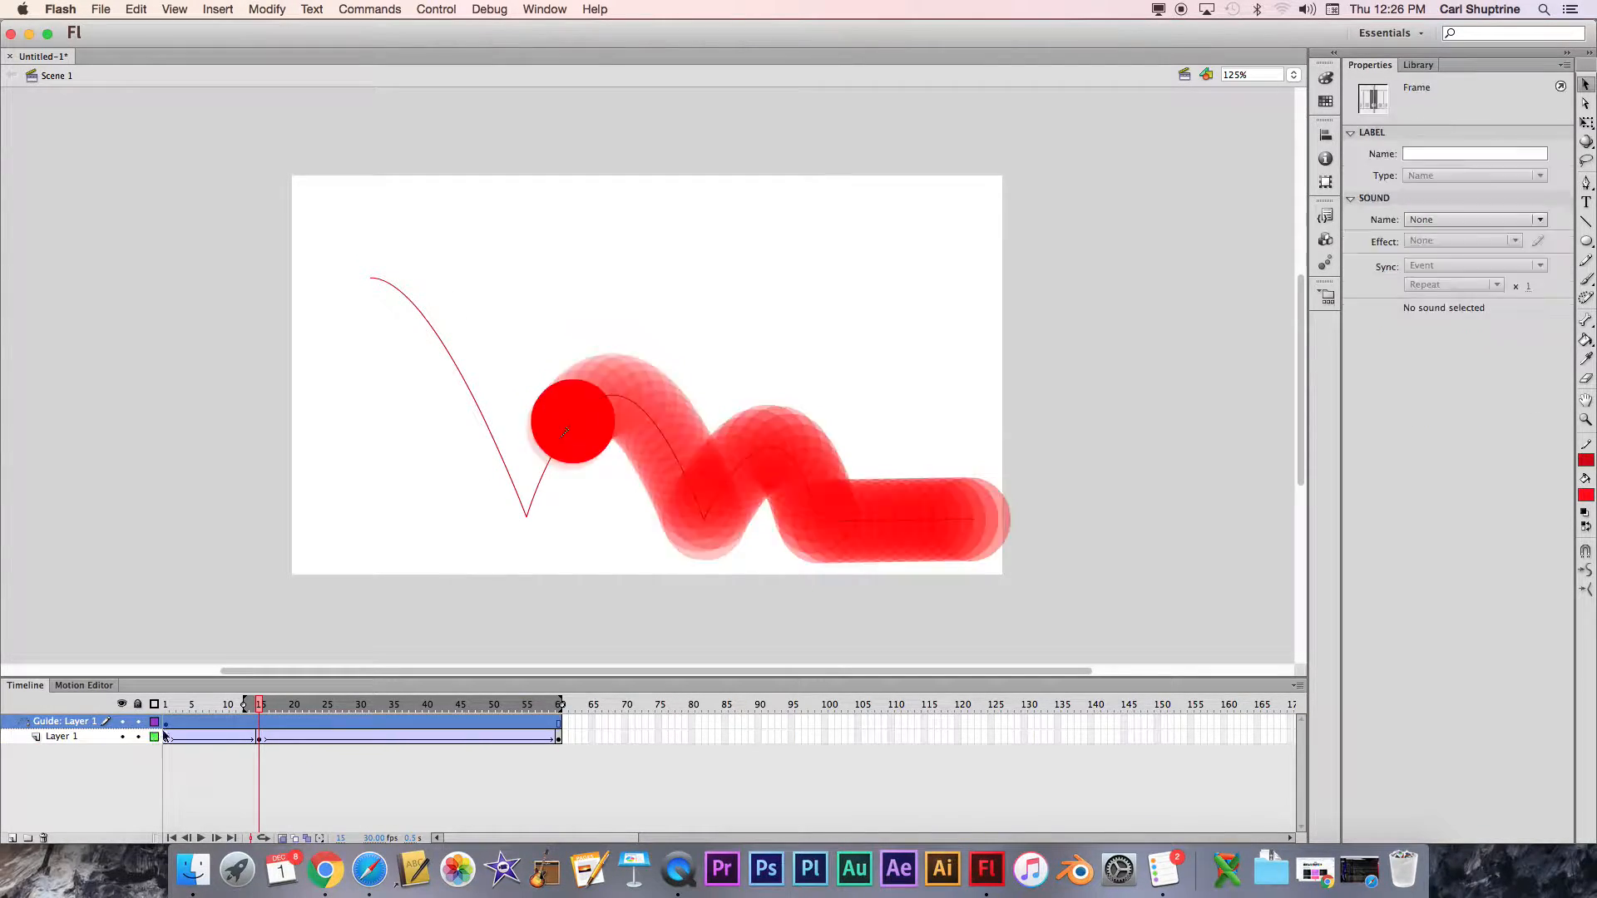
{"action": "left_click", "coordinate": [258, 737]}
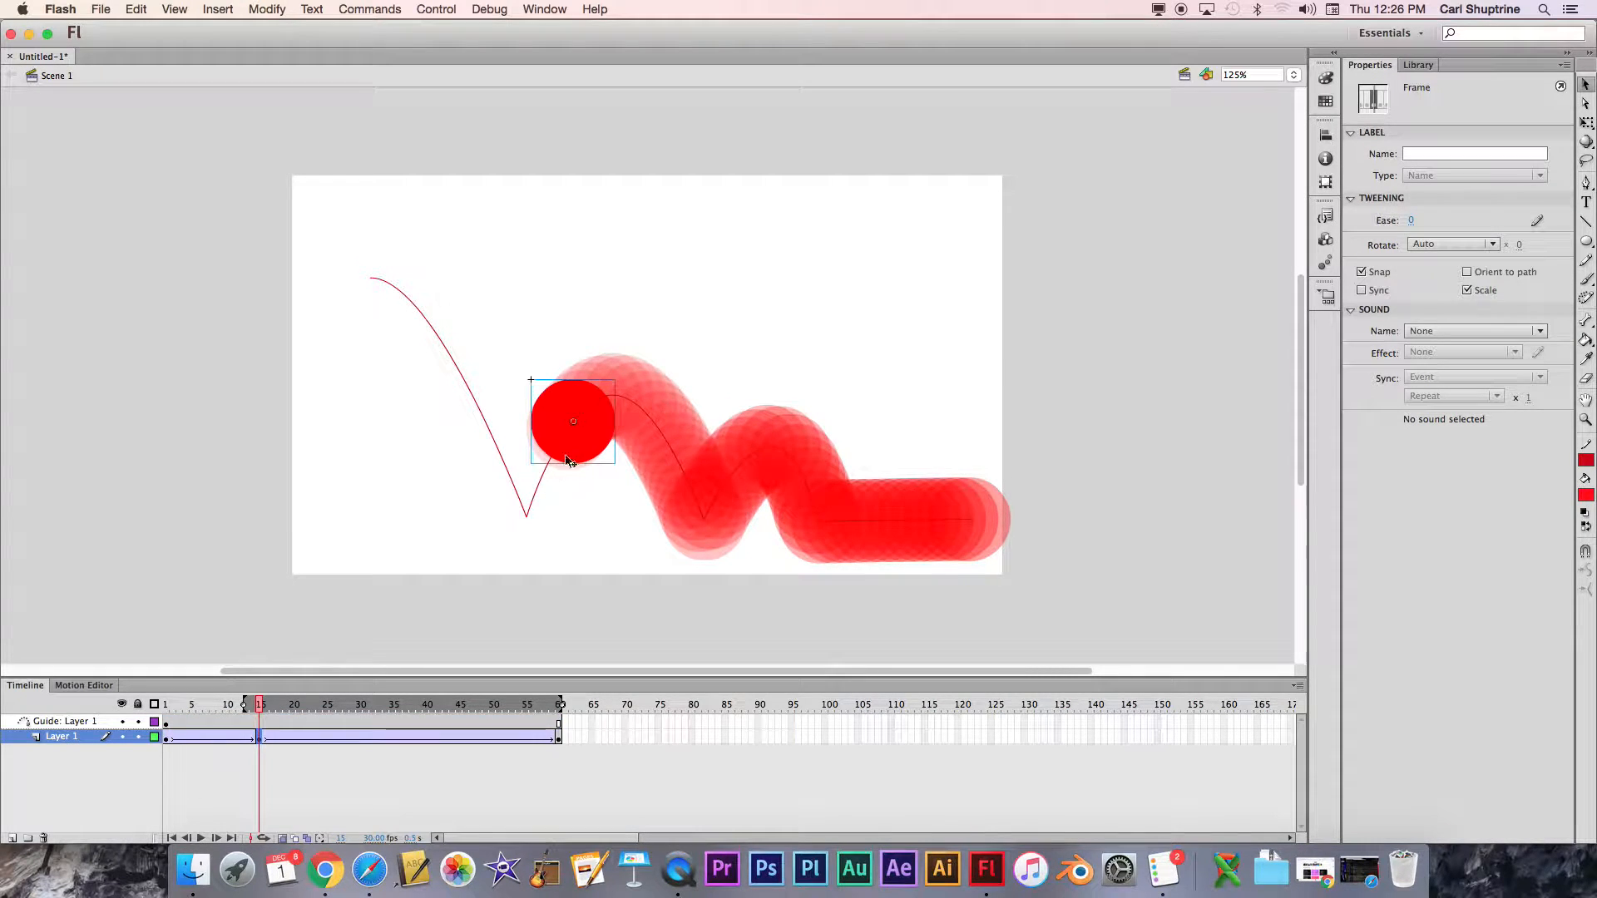
{"action": "left_click_drag", "start_coordinate": [581, 446], "coordinate": [540, 538]}
Enable Snap to Objects and snap the frame 15 ball onto the guide's first low point
{"action": "left_click", "coordinate": [218, 10]}
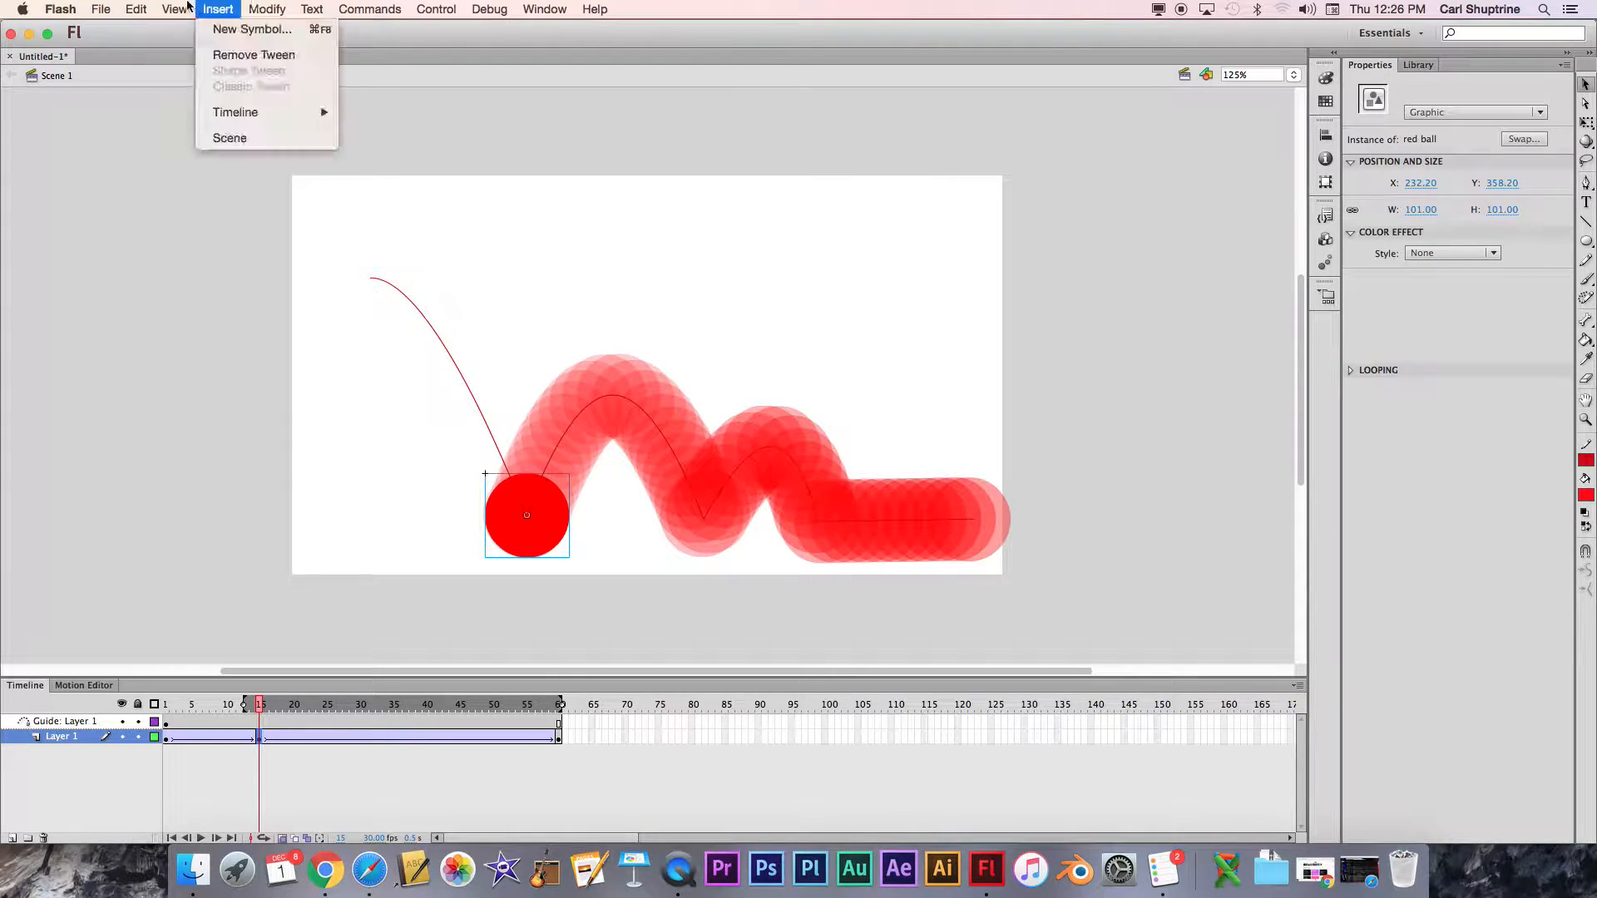
{"action": "mouse_move", "coordinate": [175, 9]}
{"action": "mouse_move", "coordinate": [204, 201]}
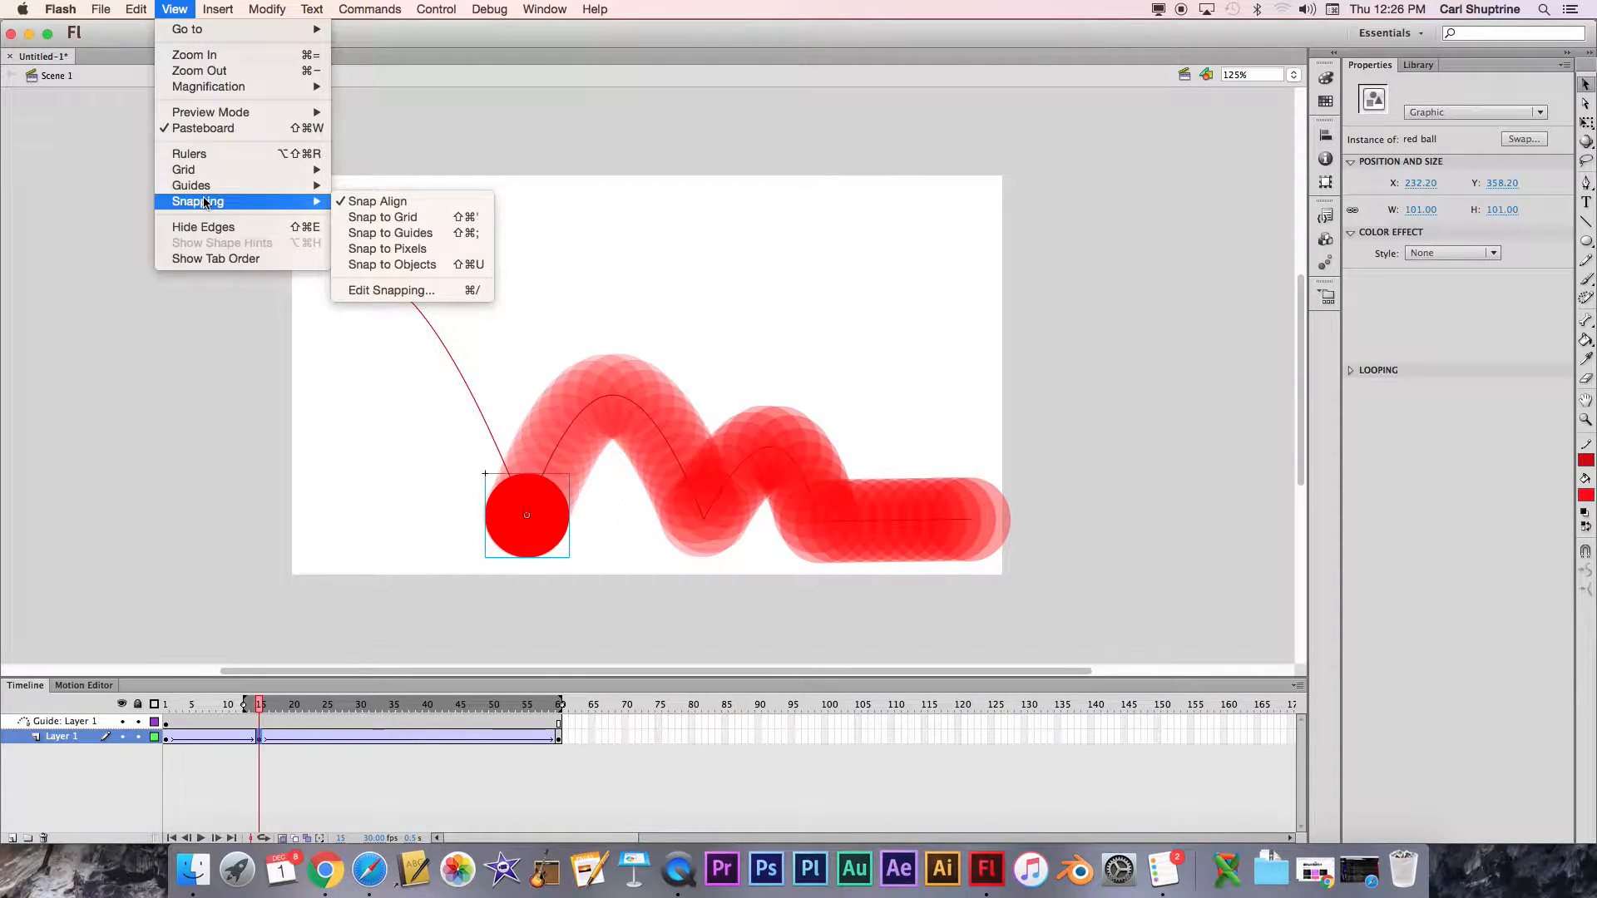
{"action": "left_click", "coordinate": [367, 264]}
{"action": "left_click_drag", "start_coordinate": [534, 540], "coordinate": [535, 542]}
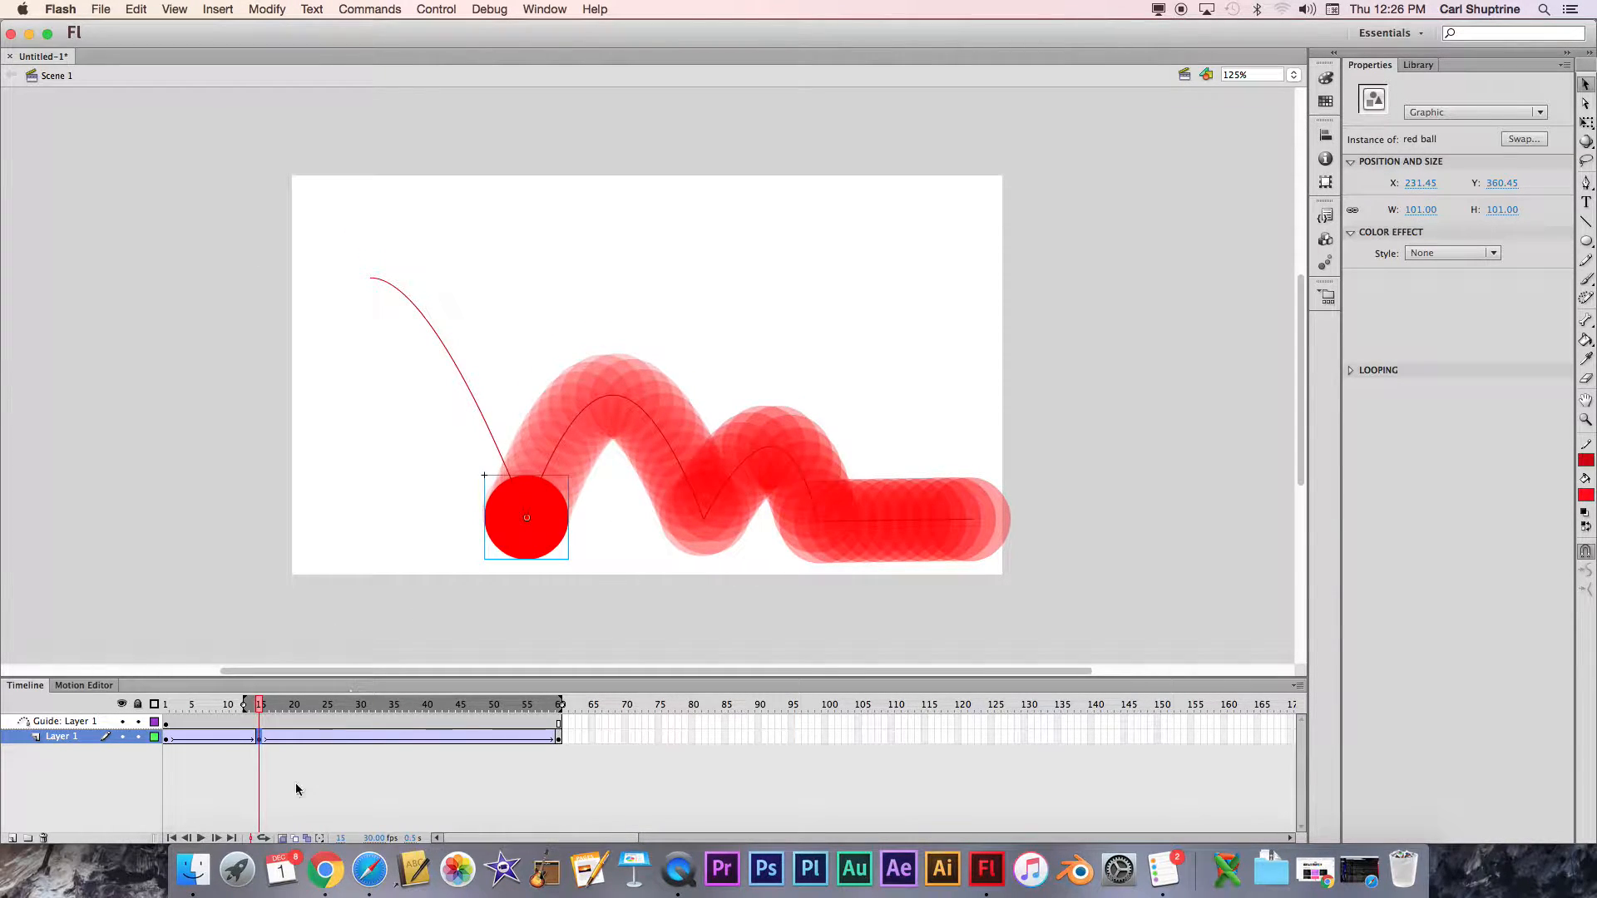
Show Layer 1 as outlines and limit the onion skin range to frames 1 through 15
{"action": "left_click", "coordinate": [155, 737]}
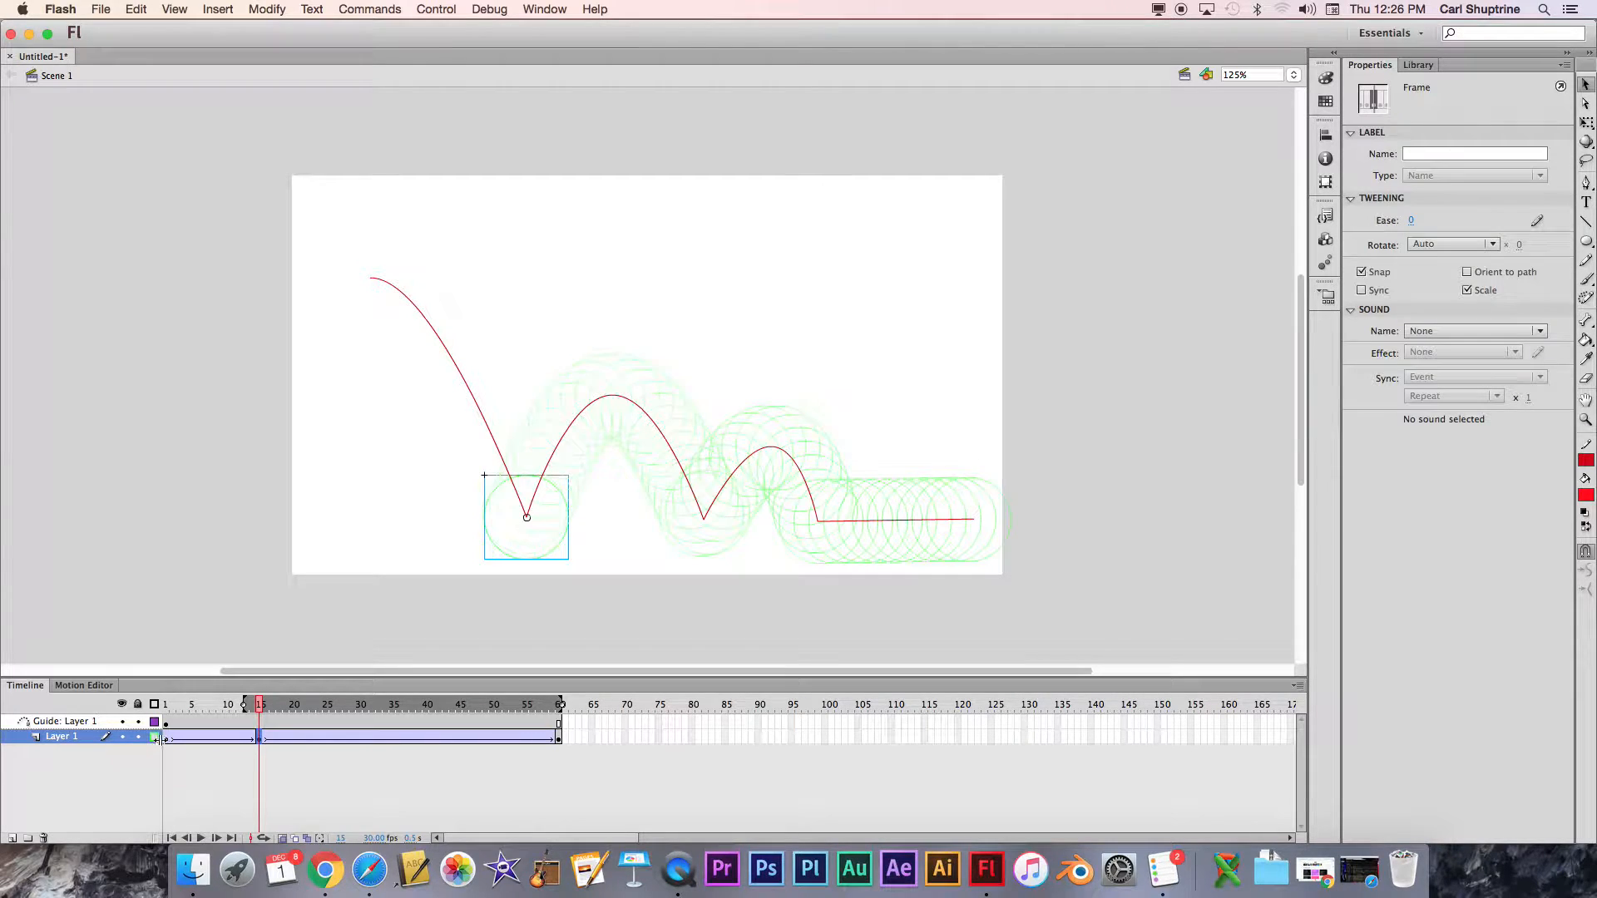
{"action": "left_click", "coordinate": [203, 740]}
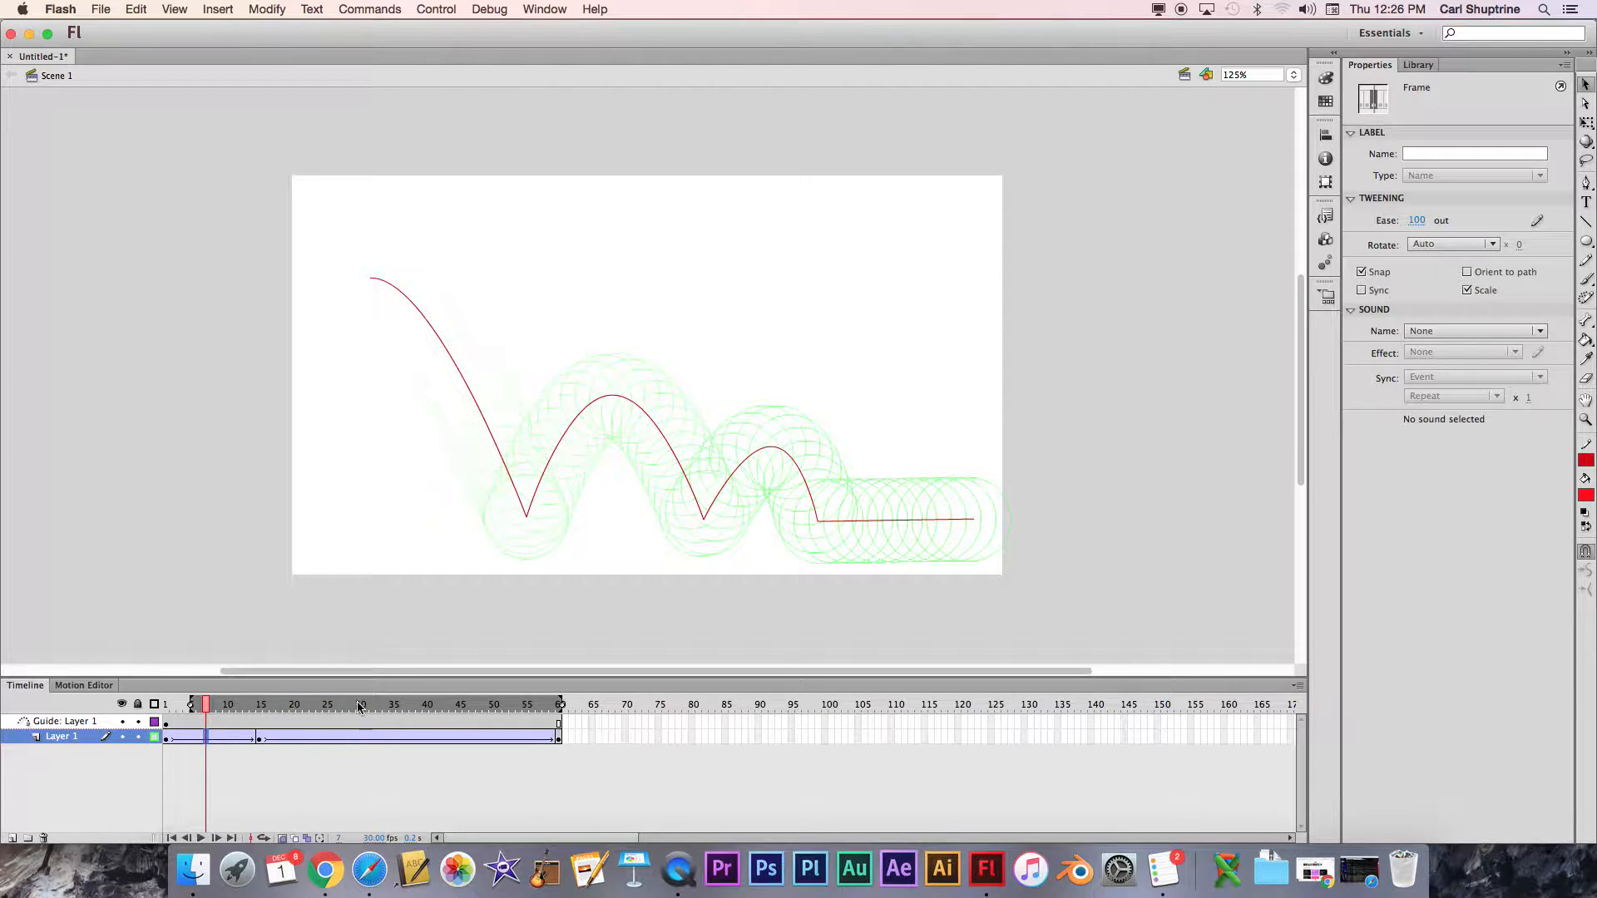
{"action": "left_click", "coordinate": [167, 737]}
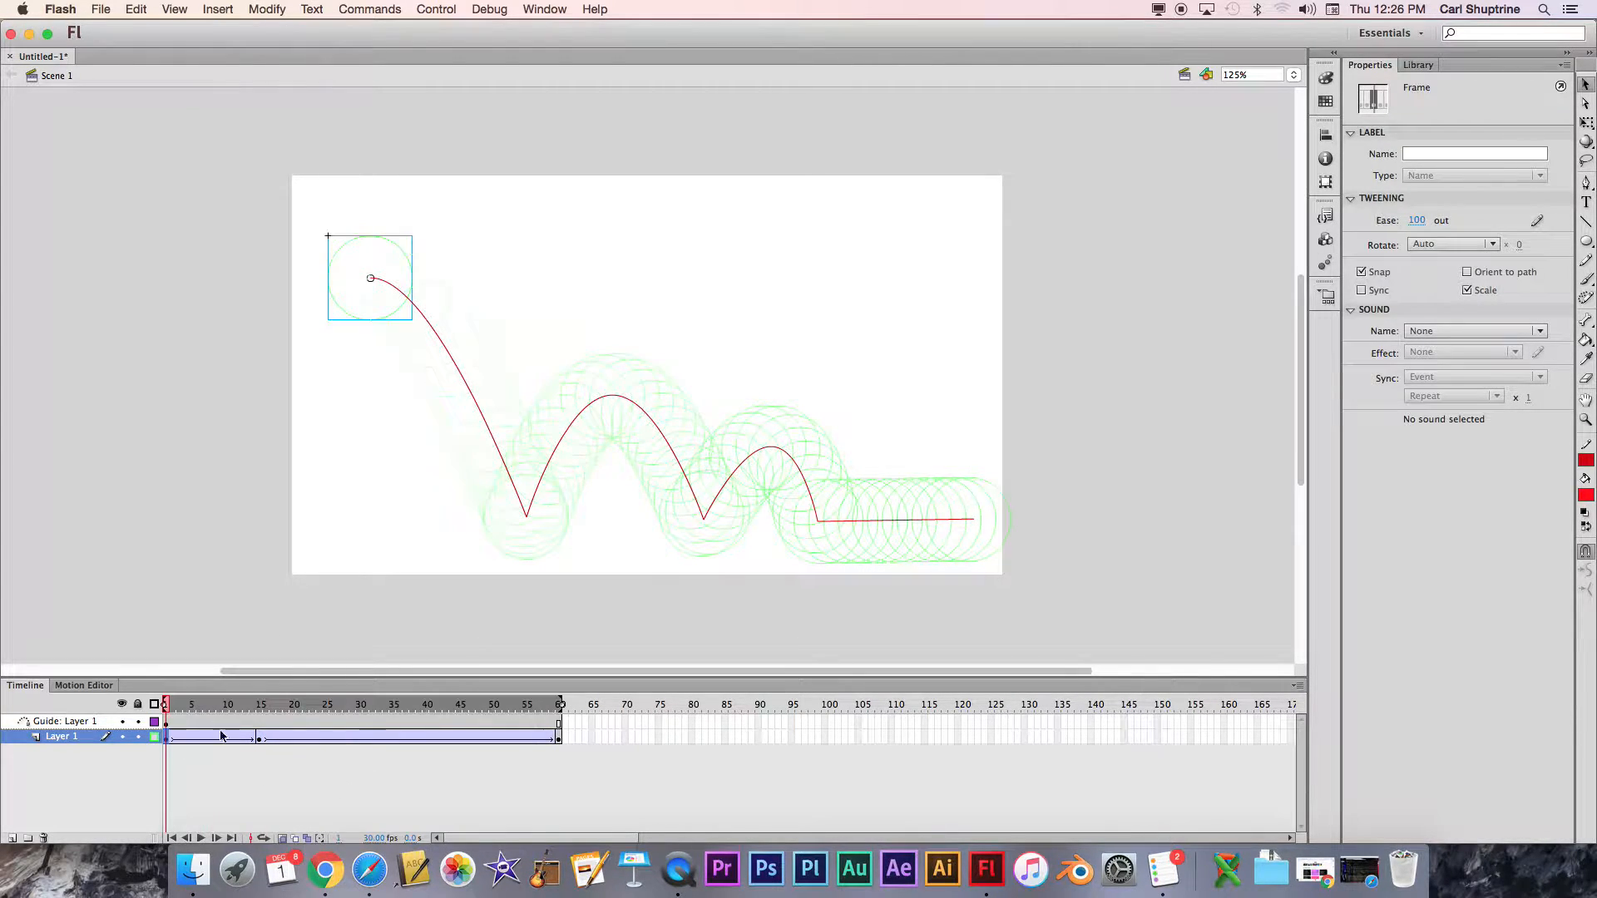
{"action": "left_click_drag", "start_coordinate": [561, 705], "coordinate": [261, 705]}
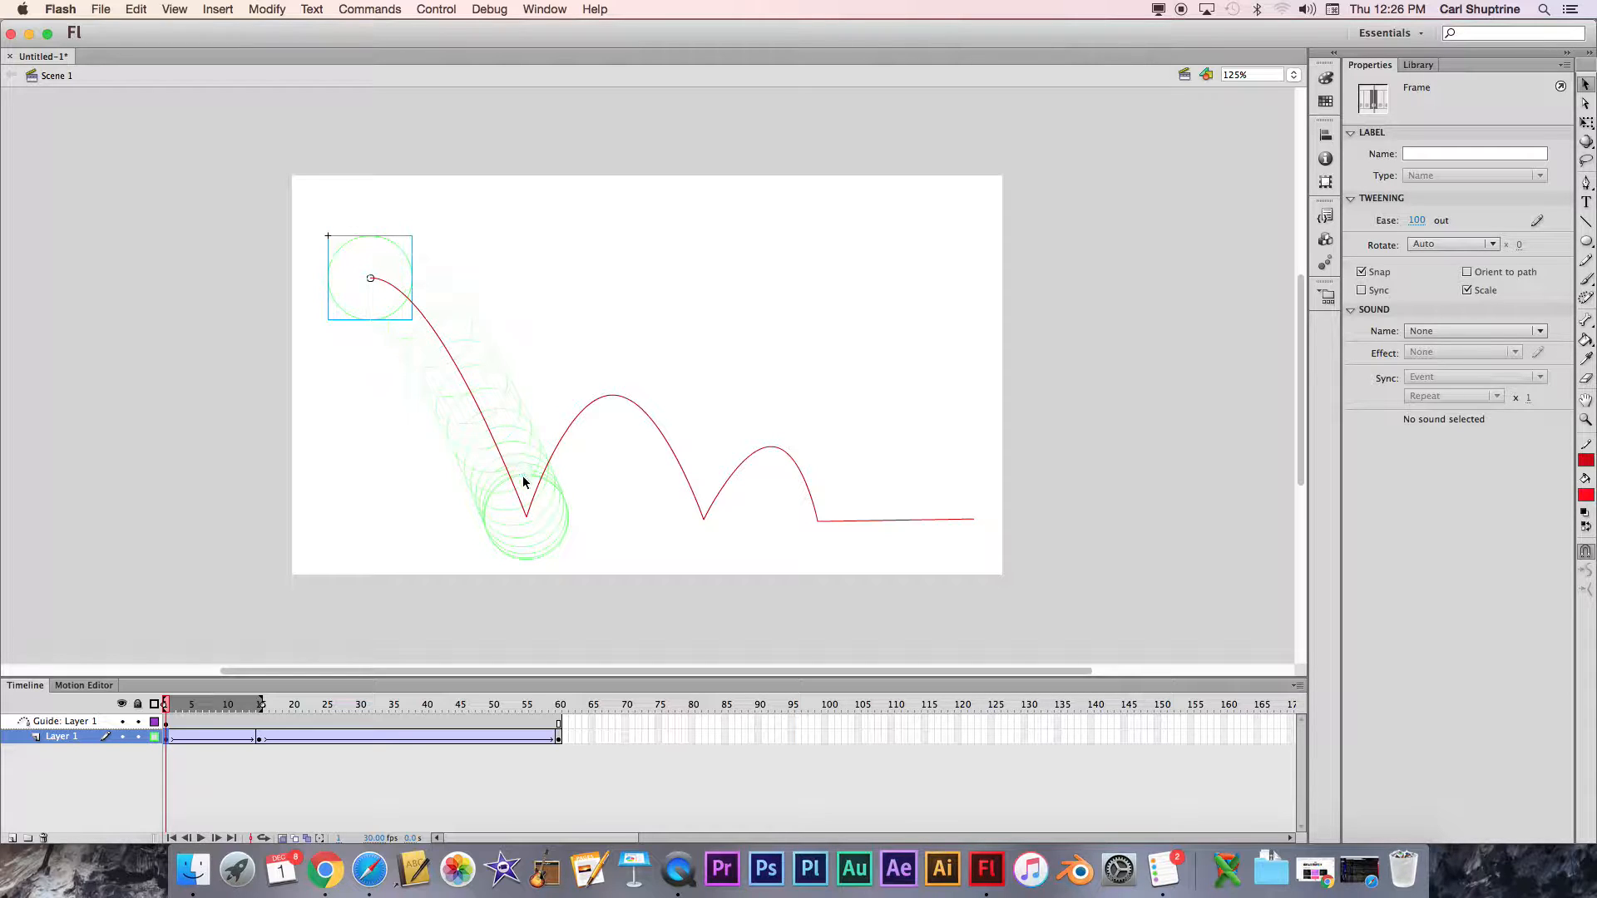
Set the ease of Layer 1's first tween, starting at frame 1, to -73 so the ball accelerates as it falls
{"action": "left_click", "coordinate": [203, 737]}
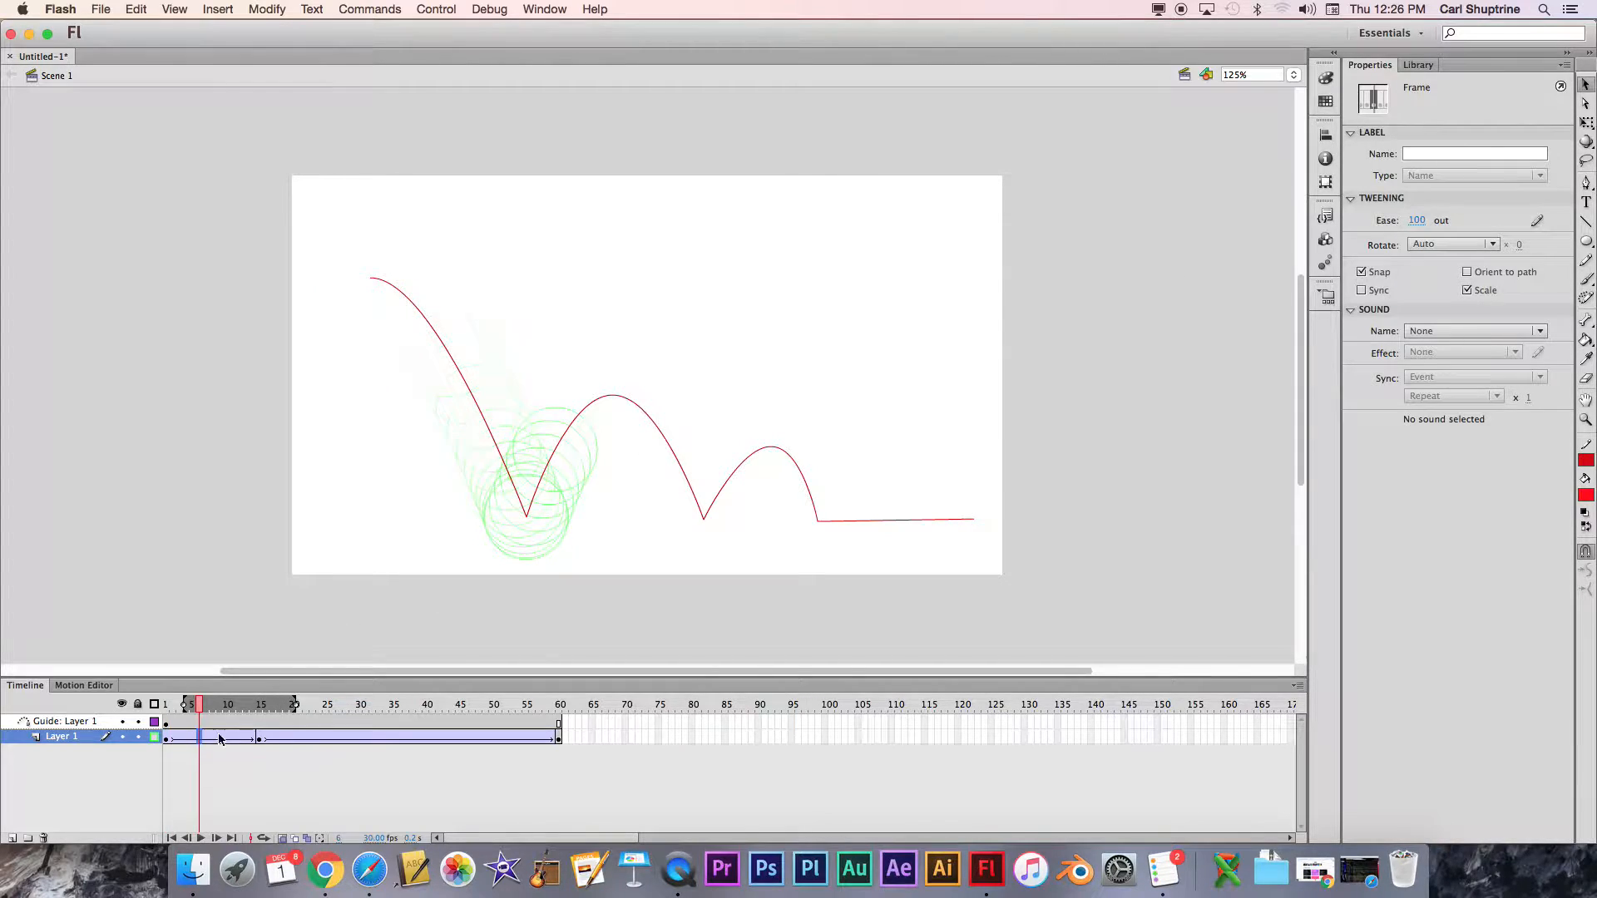
{"action": "left_click", "coordinate": [168, 739]}
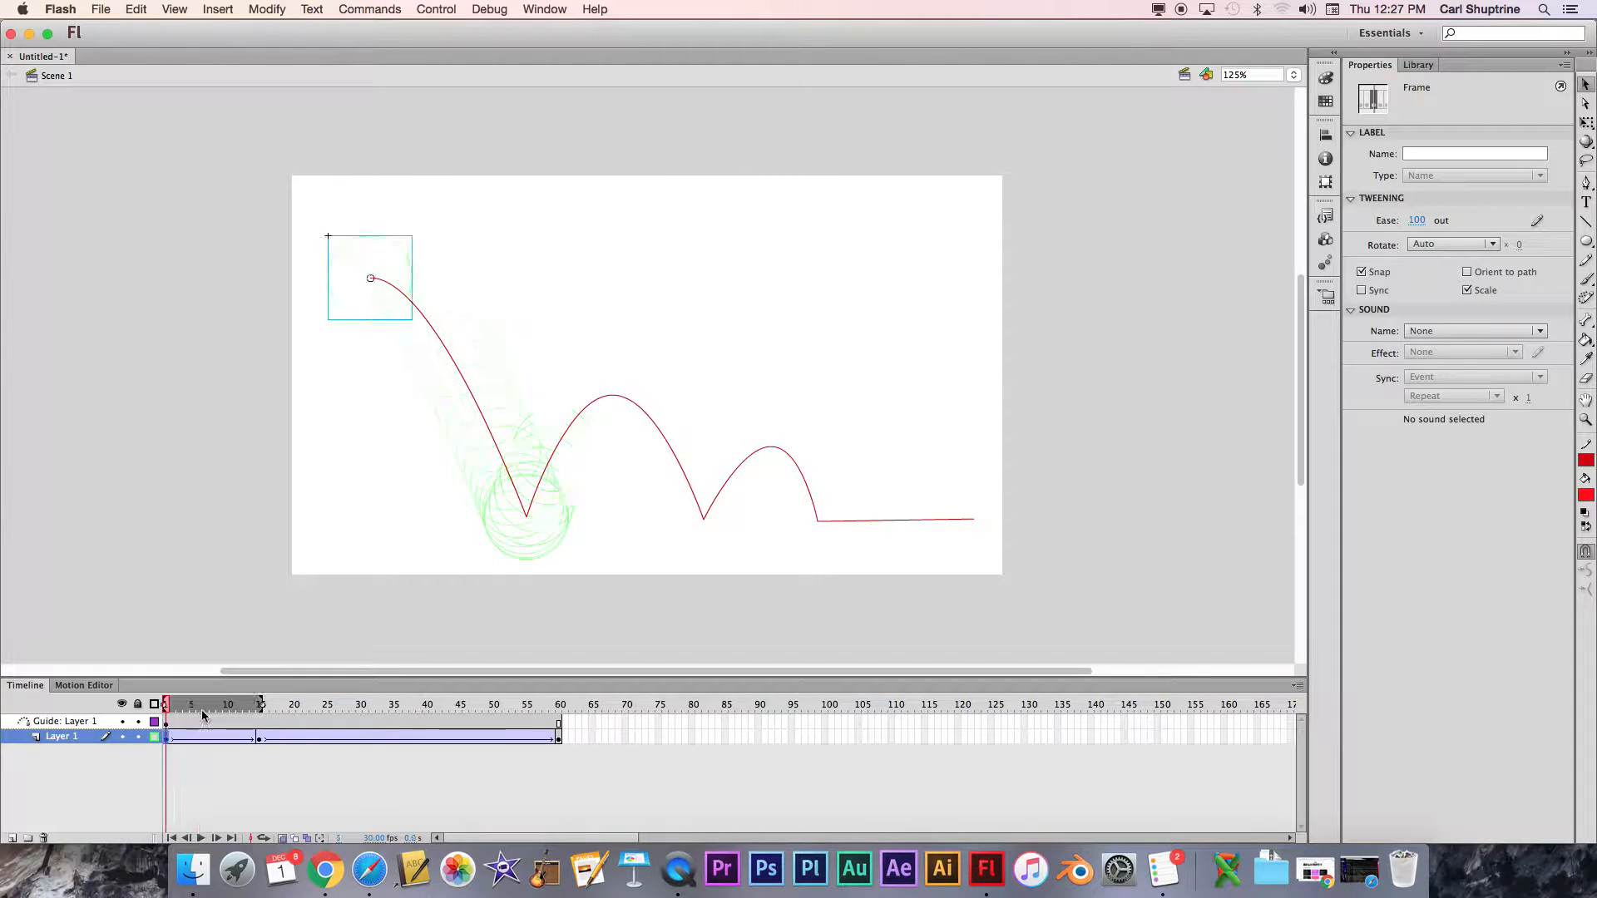
{"action": "left_click", "coordinate": [1411, 220]}
{"action": "type", "text": "-73"}
{"action": "key", "text": "Return"}
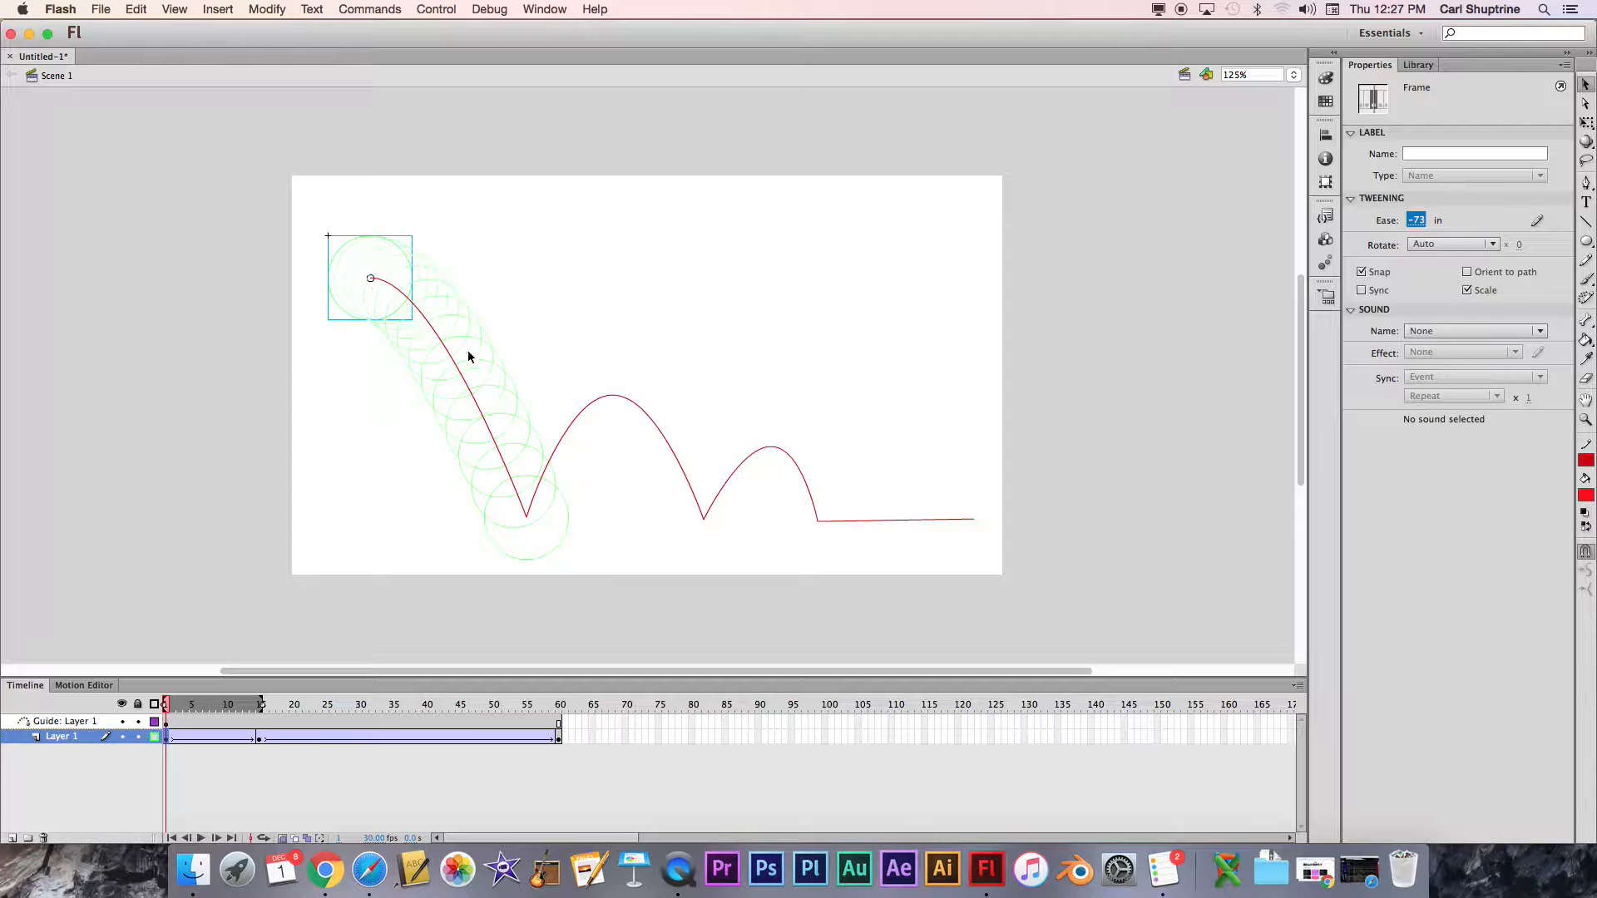
{"action": "left_click_drag", "start_coordinate": [1419, 222], "coordinate": [1416, 222]}
Insert a keyframe at frame 25 of Layer 1, near the peak of the guide's first arch
{"action": "left_click", "coordinate": [259, 740]}
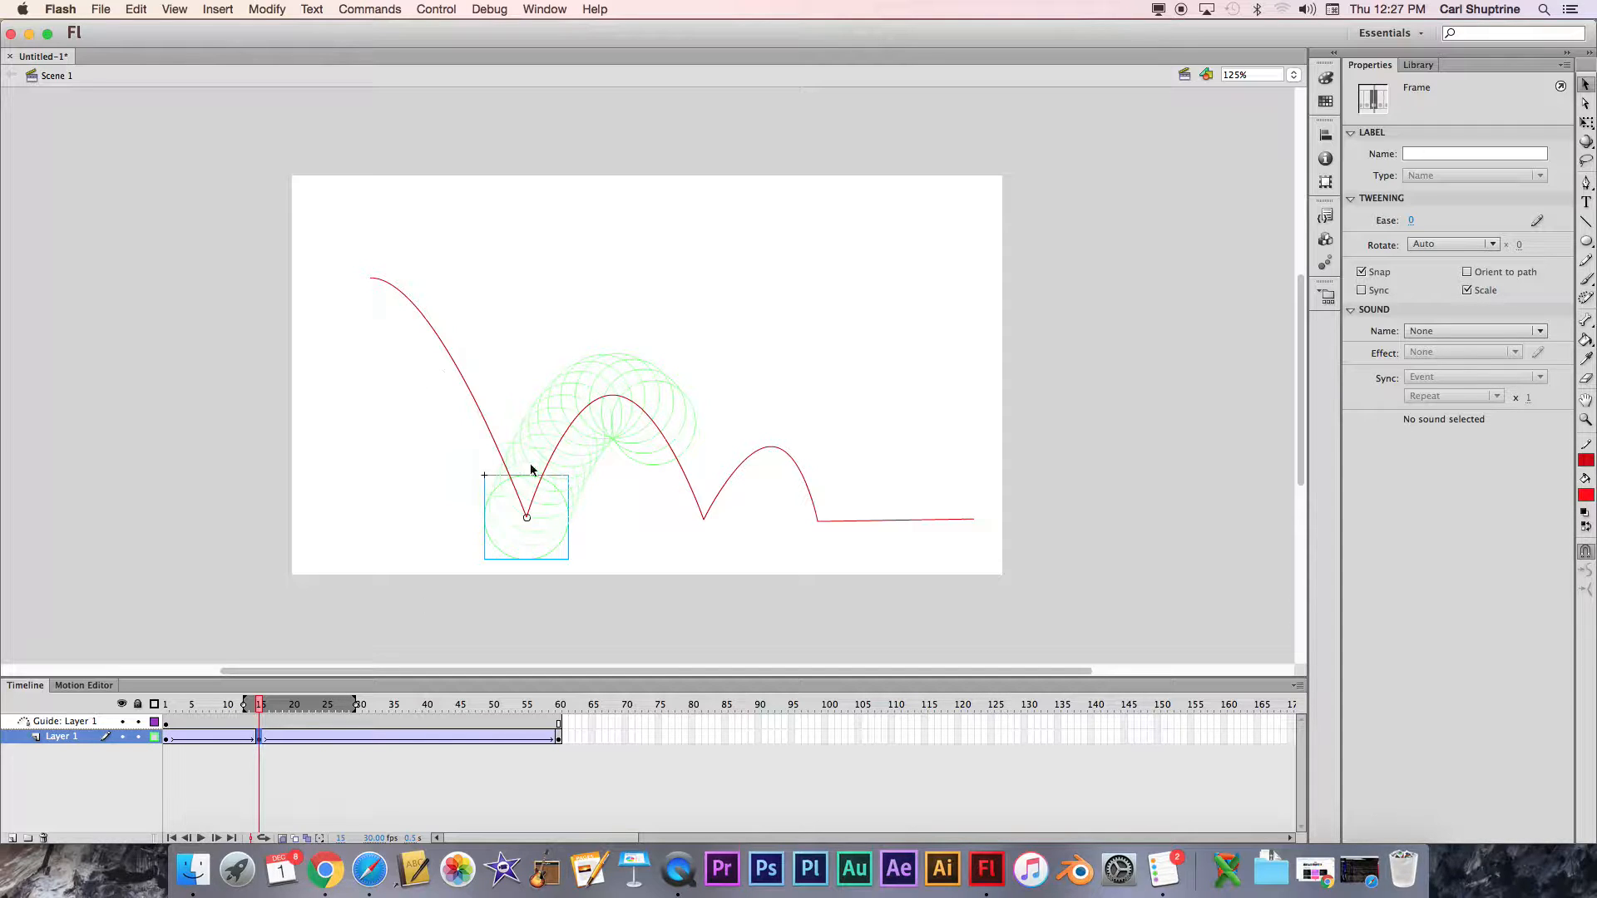
{"action": "left_click", "coordinate": [328, 737]}
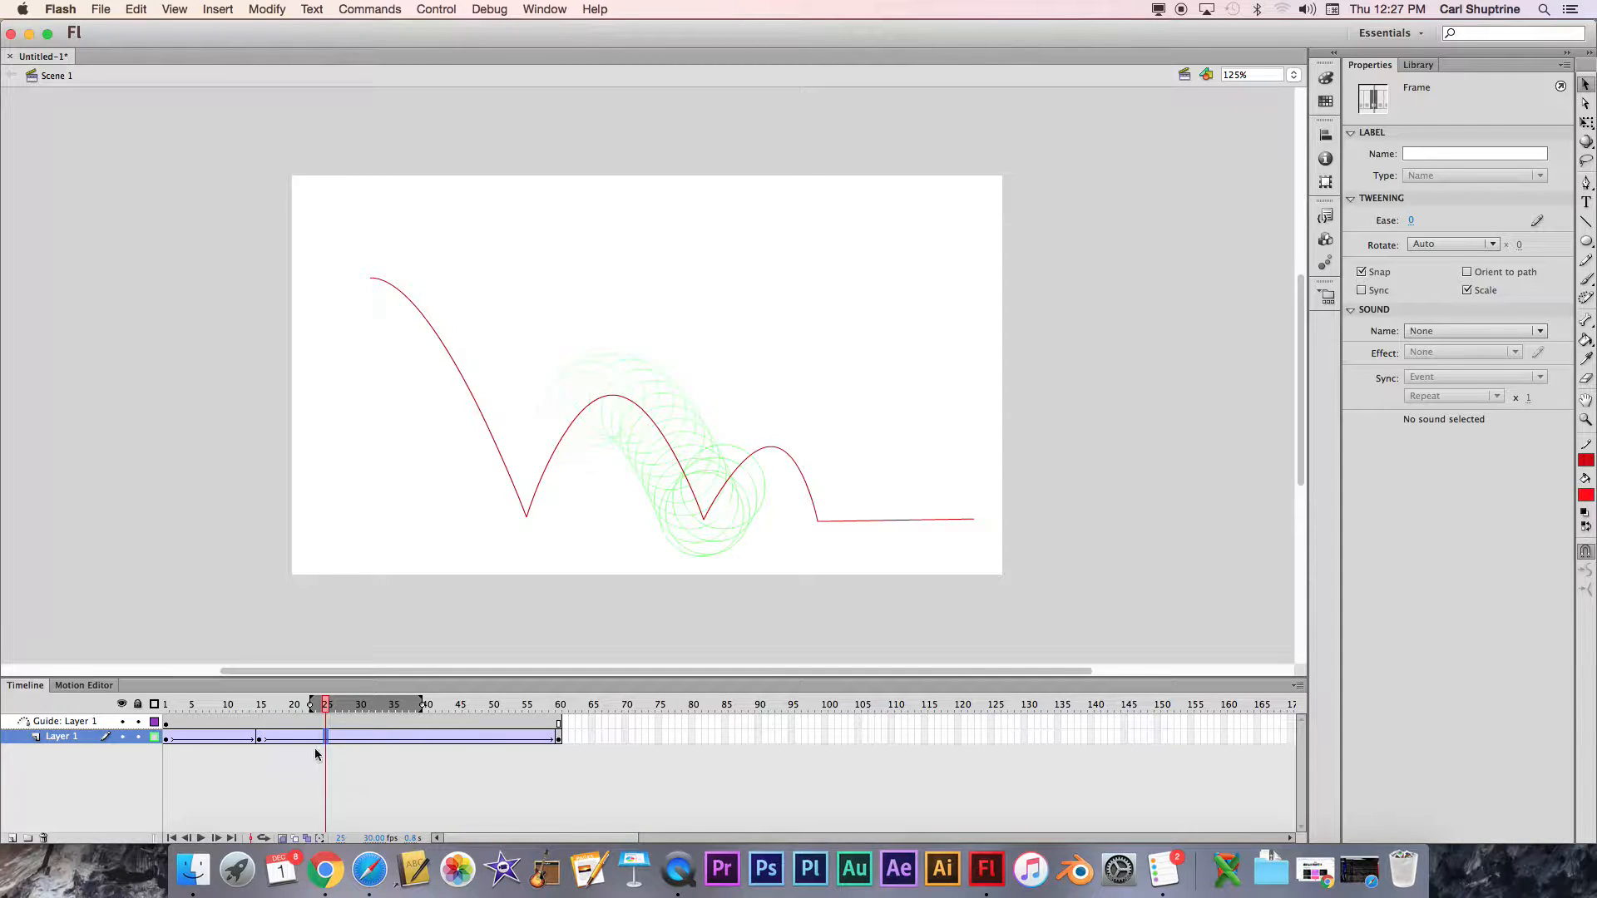
{"action": "key", "text": "F6"}
{"action": "left_click", "coordinate": [614, 420]}
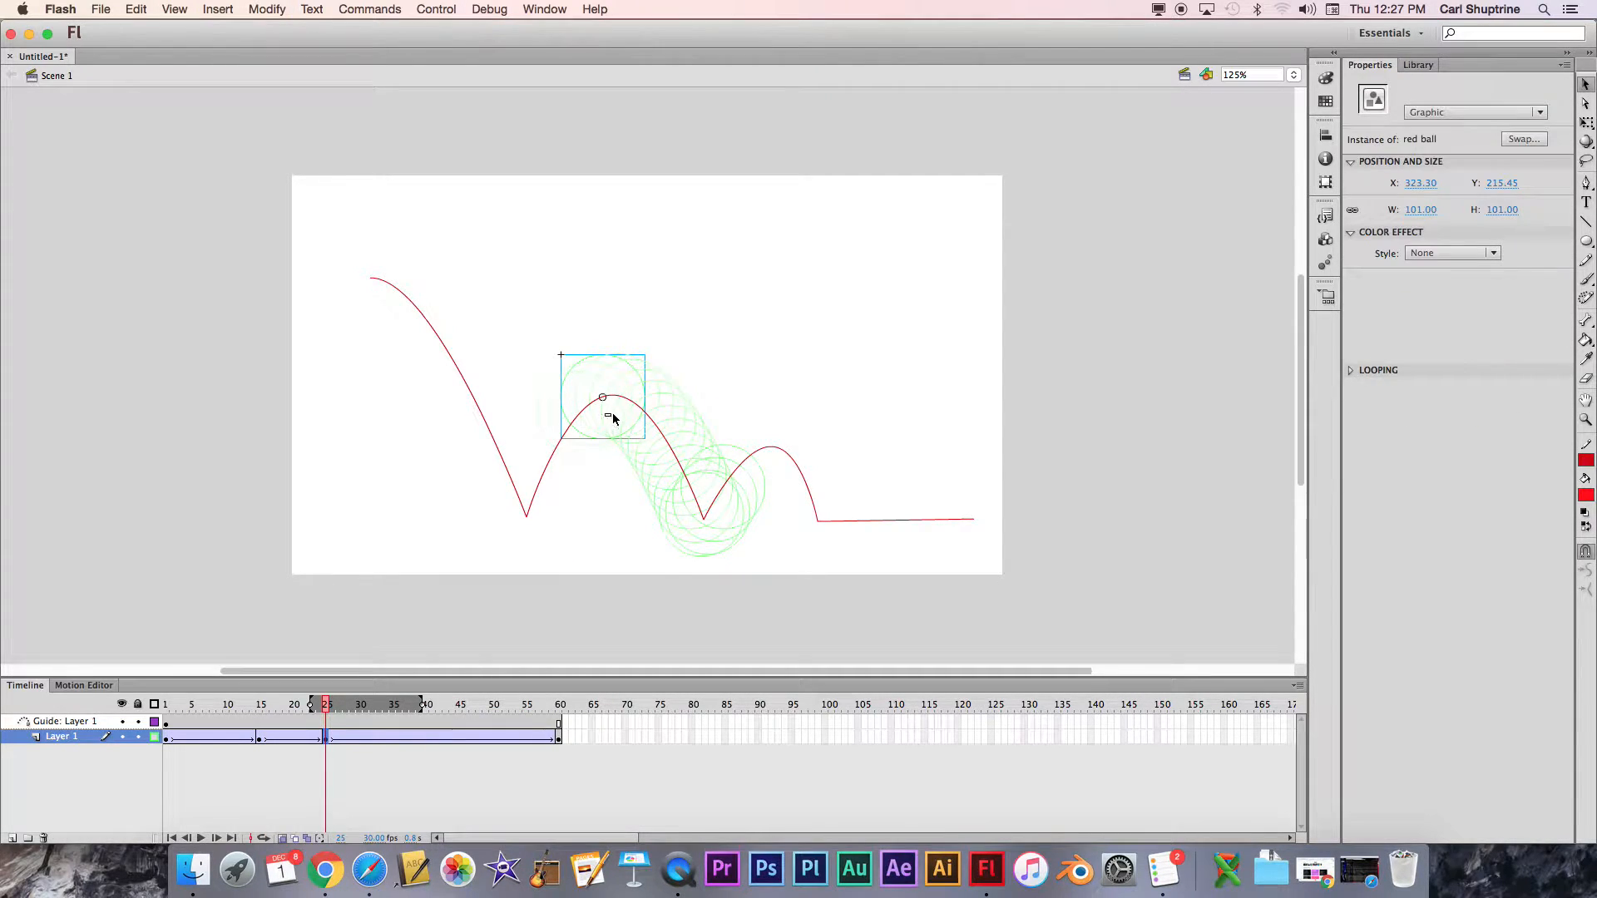
{"action": "left_click", "coordinate": [617, 418]}
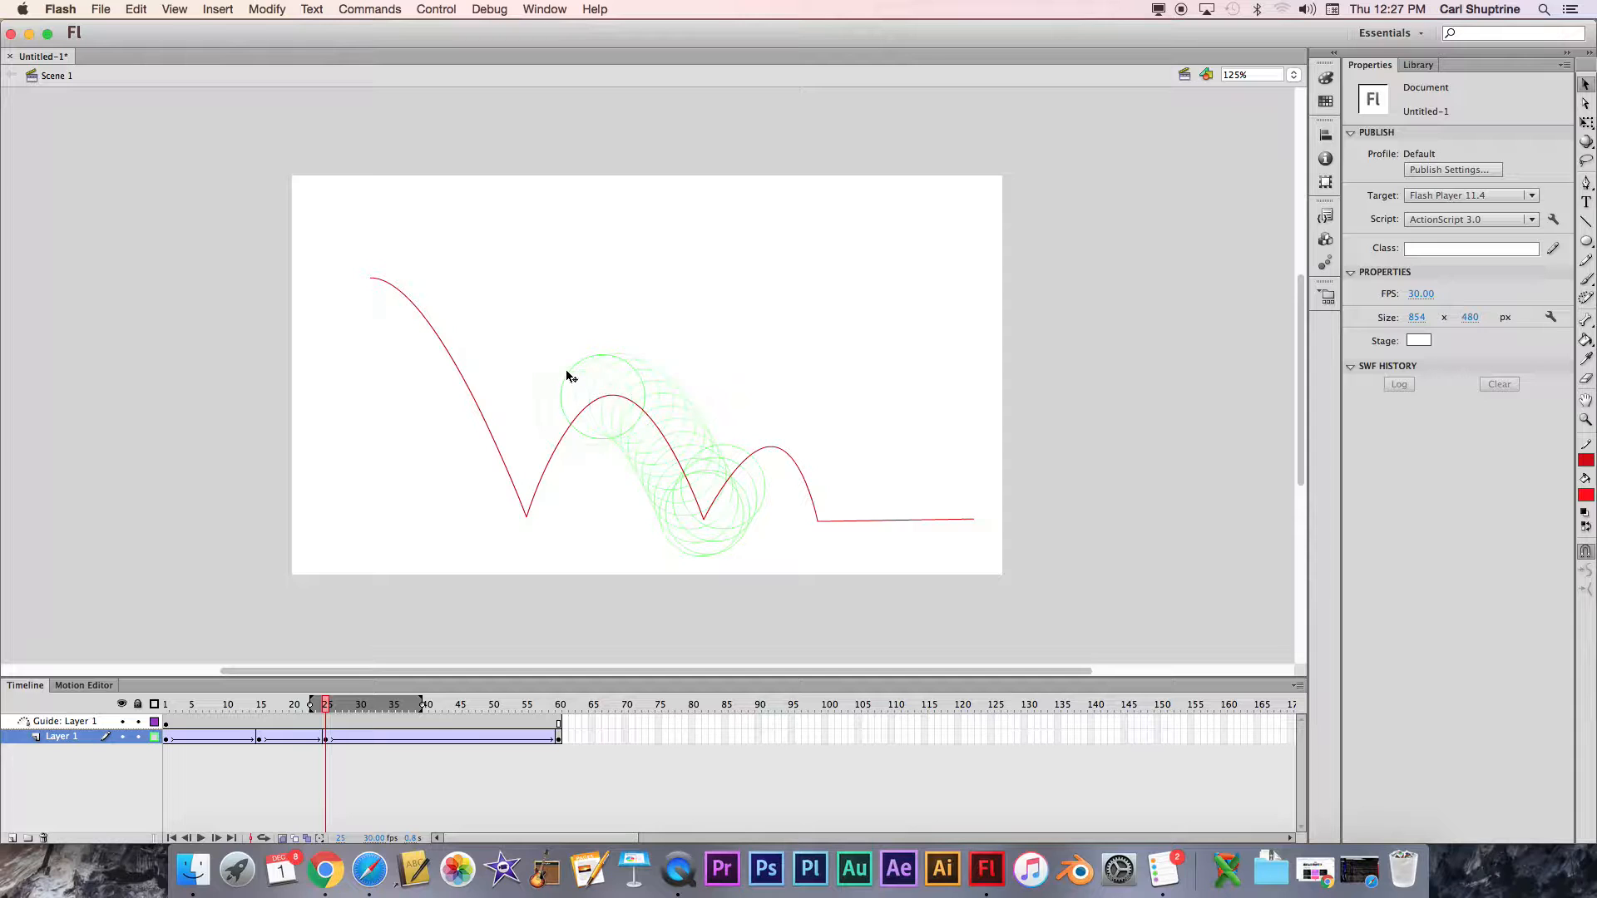
{"action": "left_click", "coordinate": [572, 374]}
{"action": "left_click_drag", "start_coordinate": [604, 395], "coordinate": [611, 392]}
{"action": "key", "text": "super+z"}
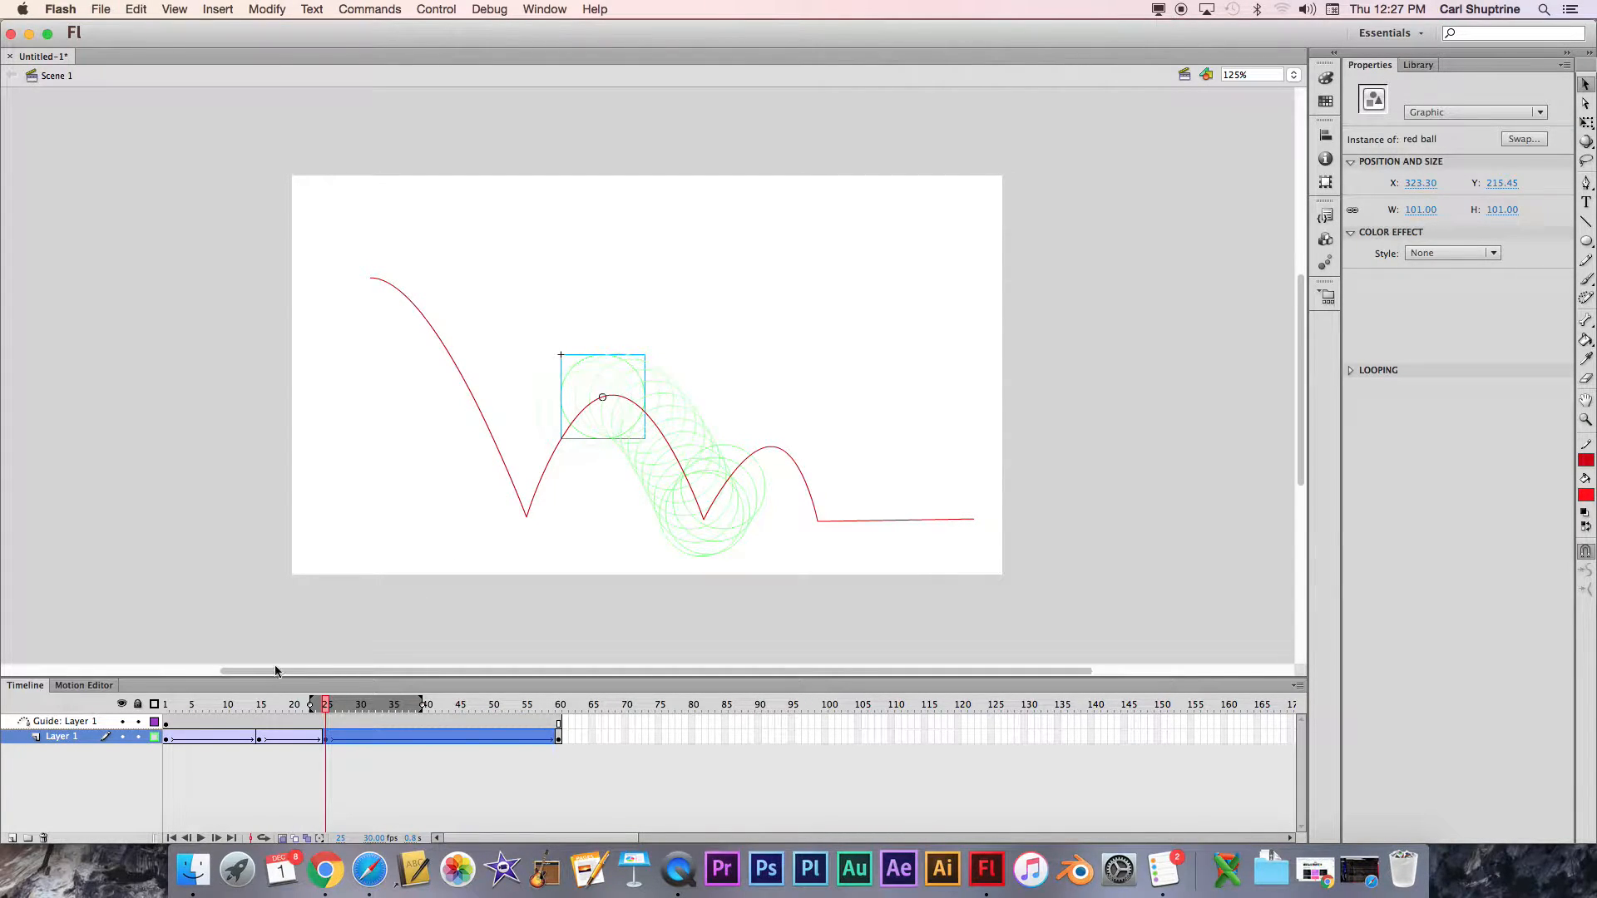
Lock the guide layer and snap the frame 25 ball onto the peak of the first arch, with outlines off while moving it
{"action": "left_click", "coordinate": [138, 722]}
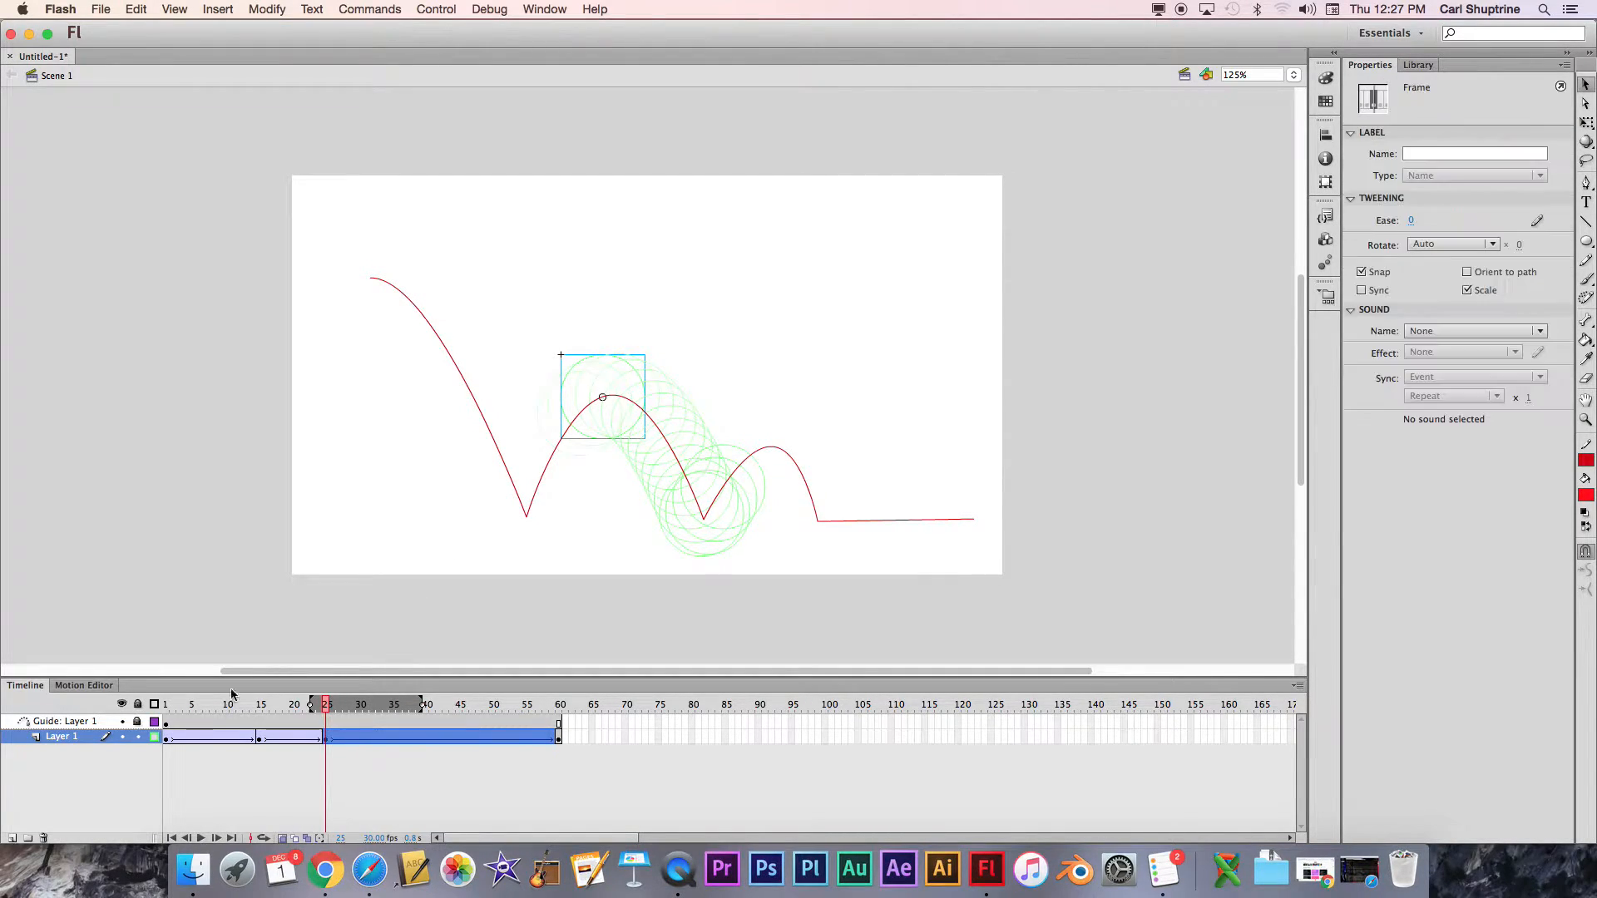
{"action": "left_click", "coordinate": [155, 736]}
{"action": "left_click_drag", "start_coordinate": [598, 431], "coordinate": [608, 415]}
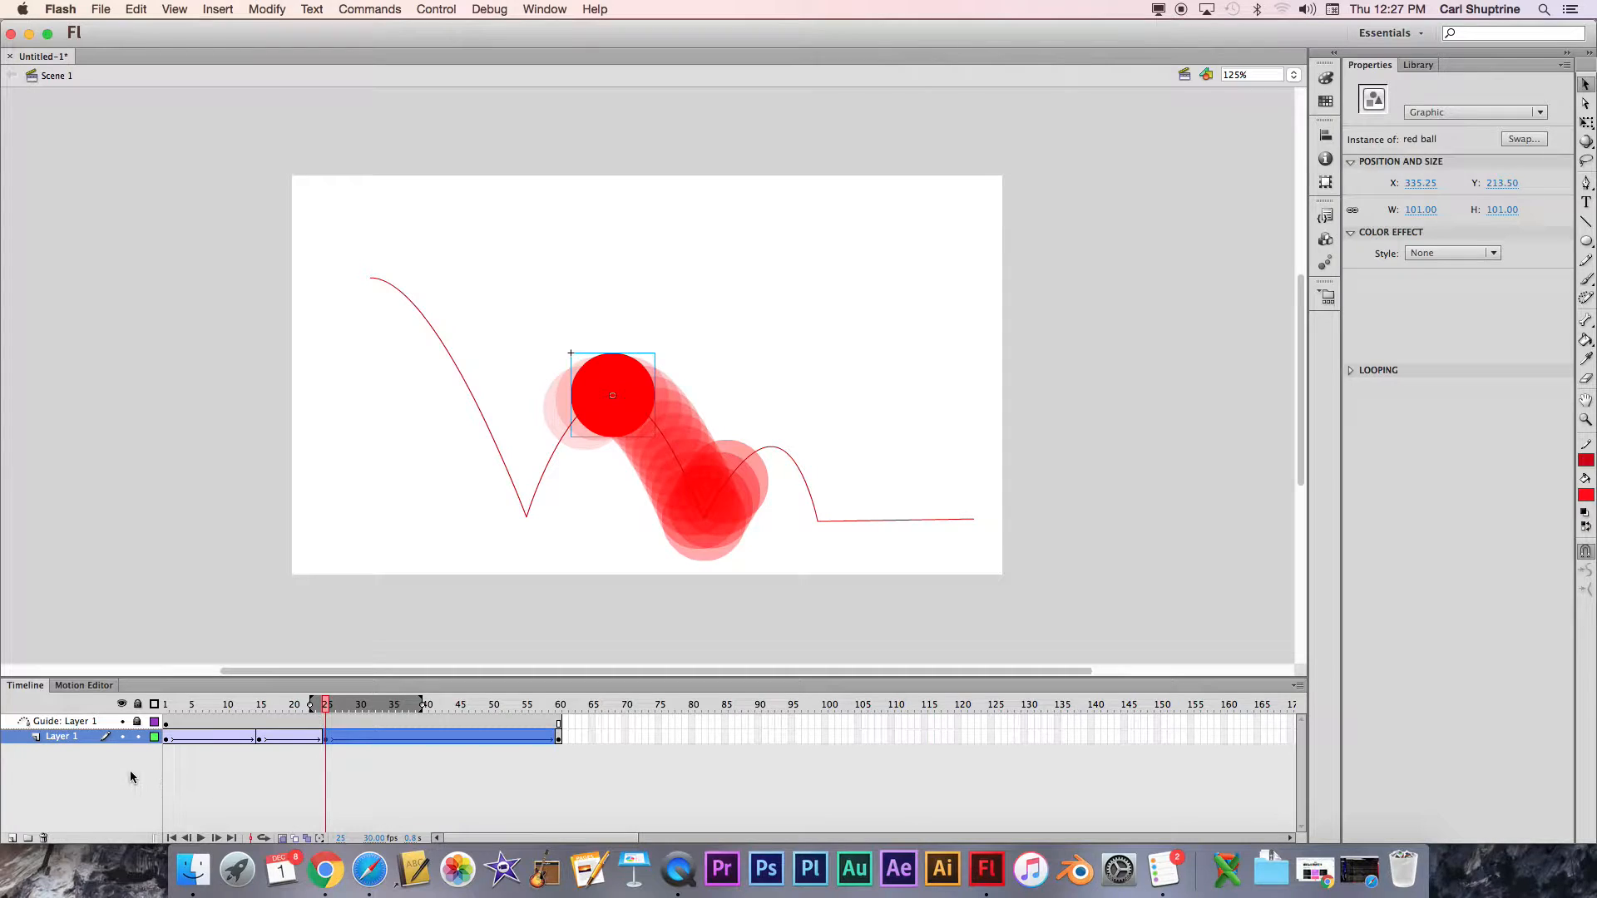
{"action": "left_click", "coordinate": [154, 736]}
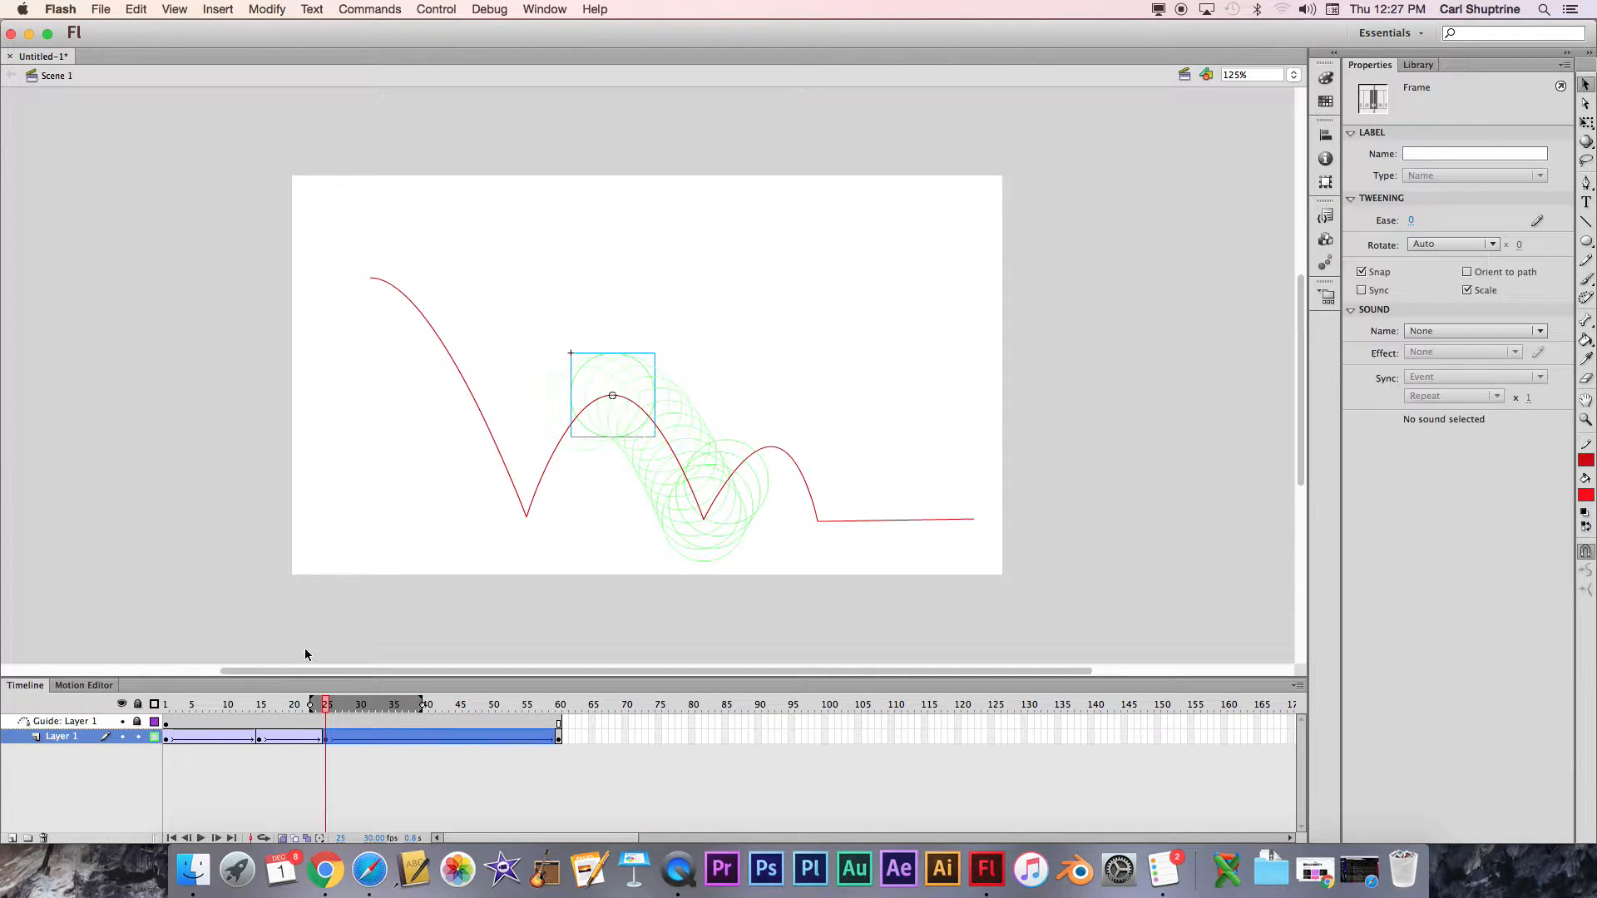
End the onion skin range at frame 25 and increase the ease of the tween starting at frame 15
{"action": "left_click", "coordinate": [260, 738]}
{"action": "left_click_drag", "start_coordinate": [361, 705], "coordinate": [327, 709]}
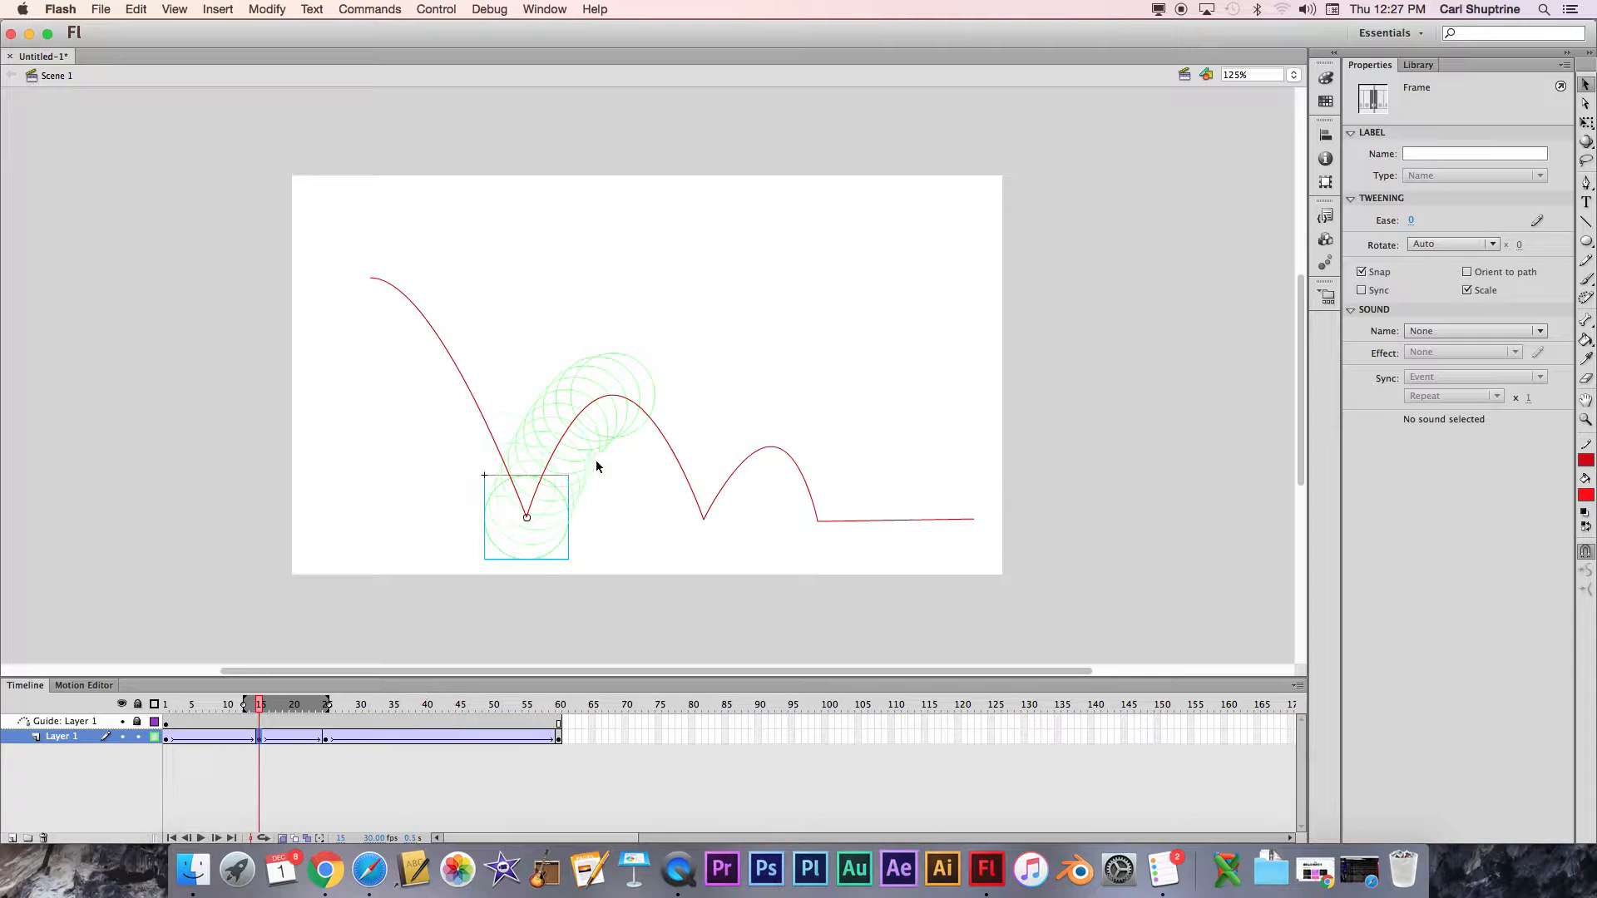
{"action": "mouse_move", "coordinate": [1411, 220]}
{"action": "left_mouse_down"}
{"action": "mouse_move", "coordinate": [1444, 219]}
{"action": "mouse_move", "coordinate": [1368, 220]}
{"action": "mouse_move", "coordinate": [1457, 220]}
{"action": "mouse_move", "coordinate": [1433, 219]}
{"action": "left_mouse_up"}
Insert a keyframe at frame 35 of Layer 1 and snap the ball onto the guide's second low point
{"action": "left_click", "coordinate": [325, 737]}
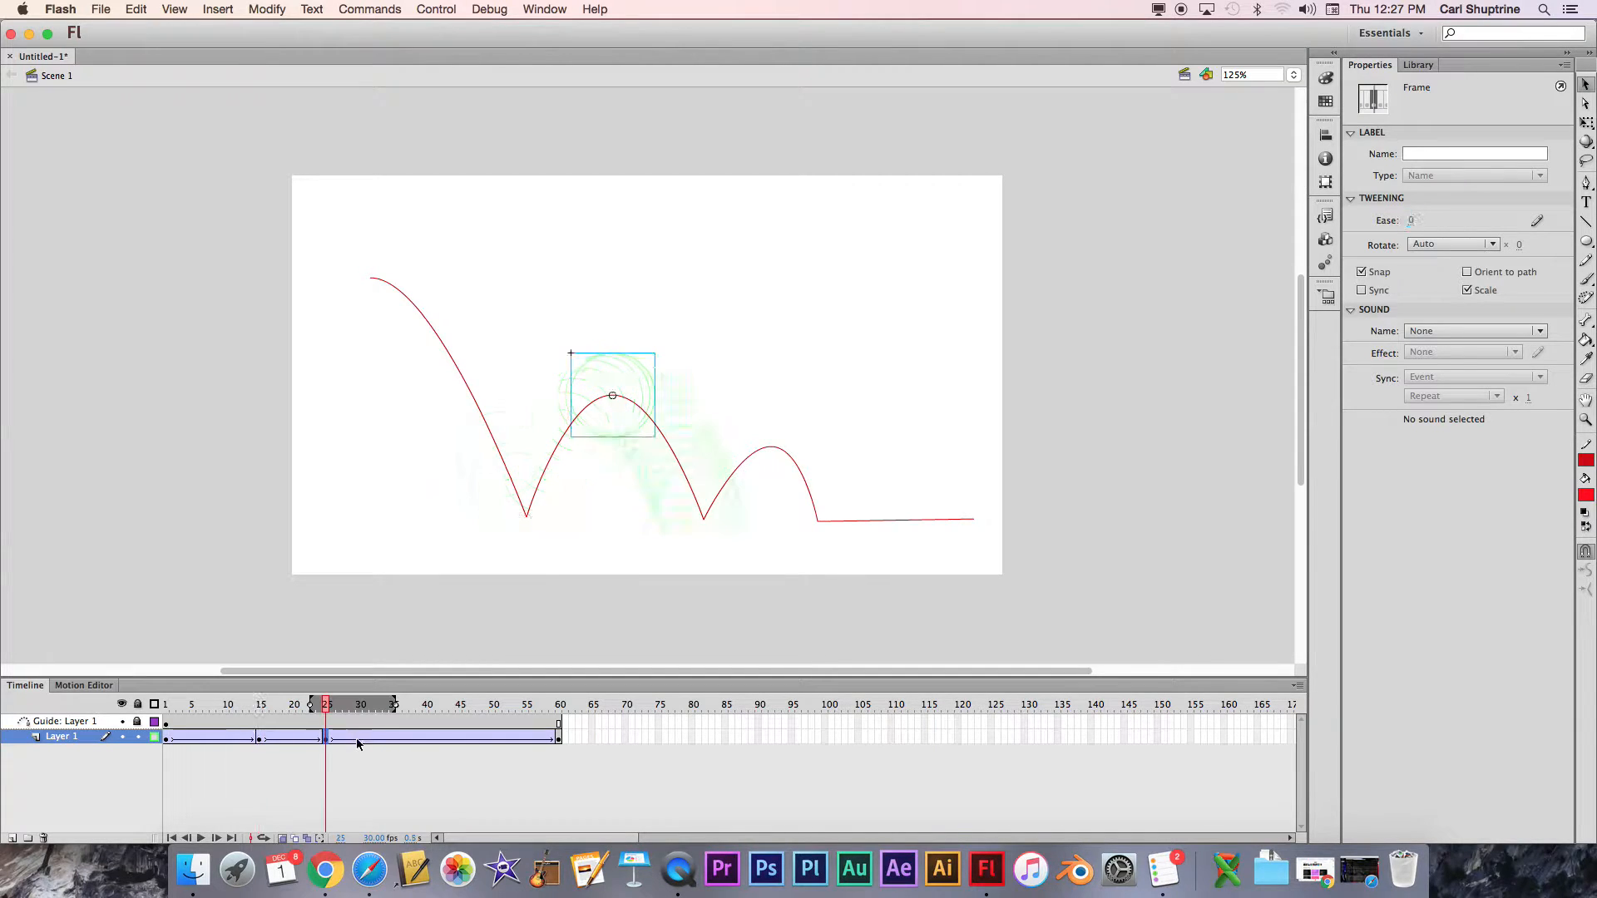
{"action": "left_click", "coordinate": [392, 736]}
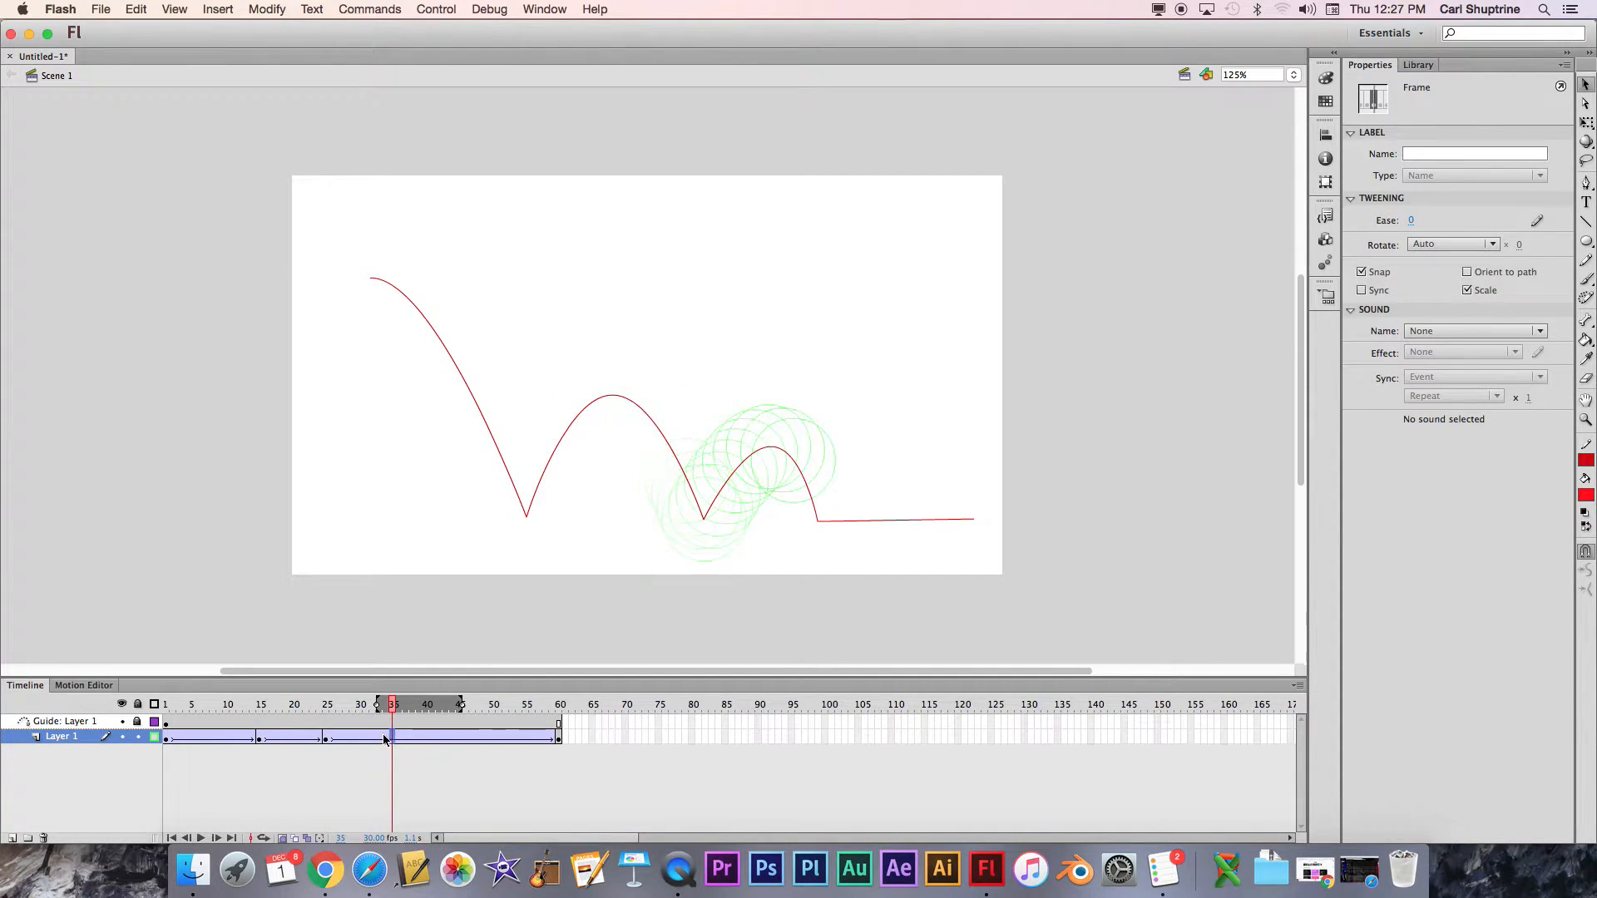
{"action": "key", "text": "F6"}
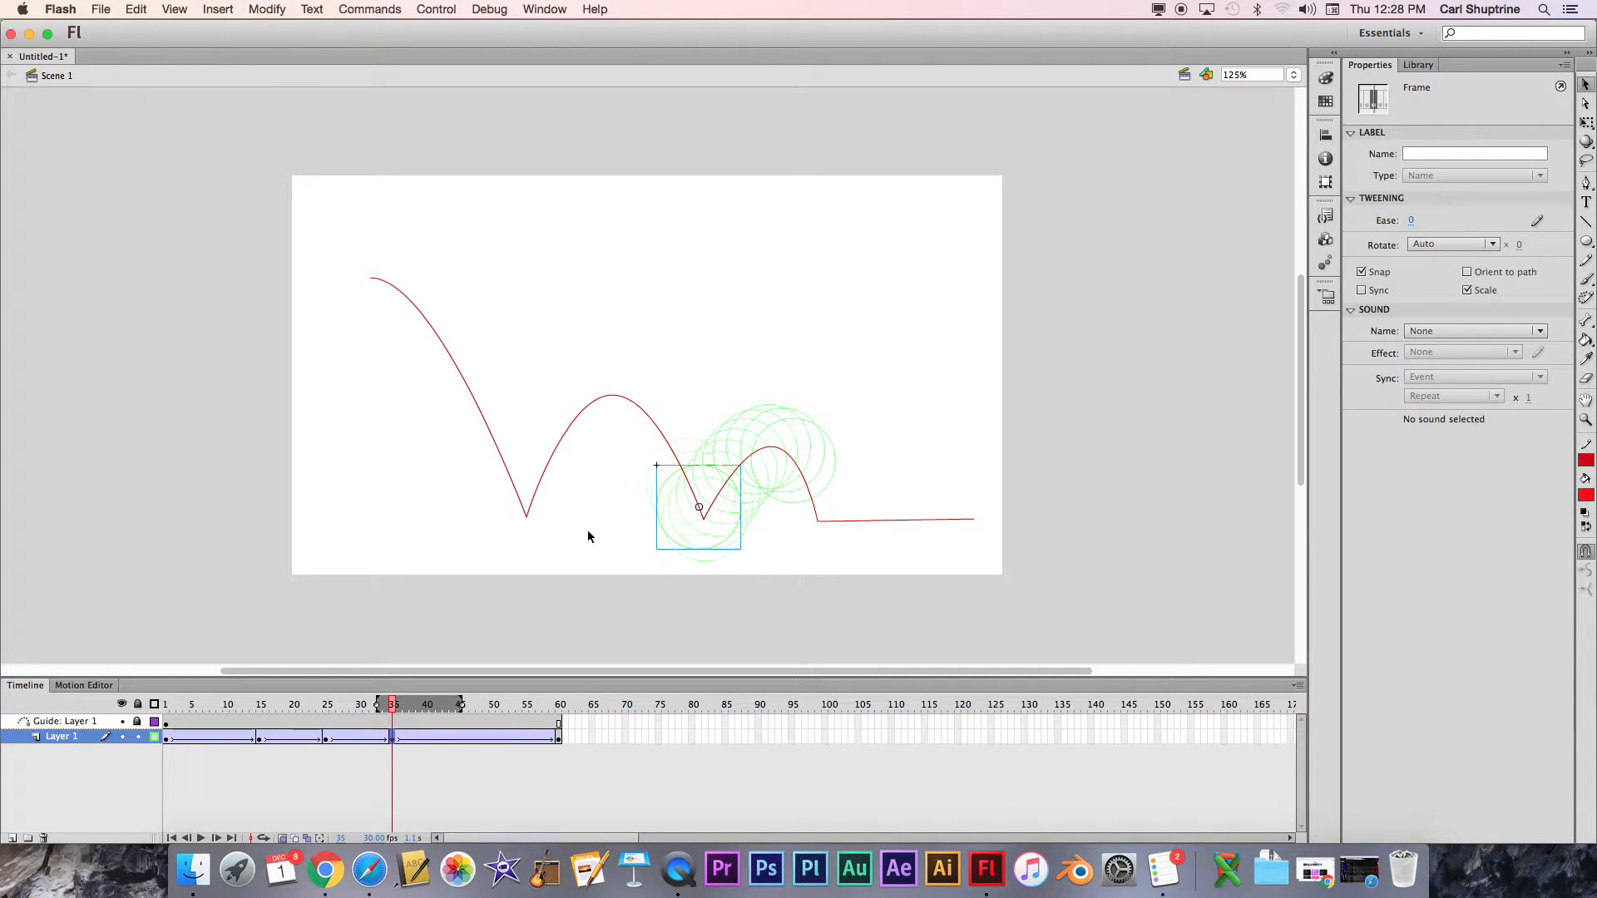
{"action": "left_click_drag", "start_coordinate": [701, 511], "coordinate": [706, 522]}
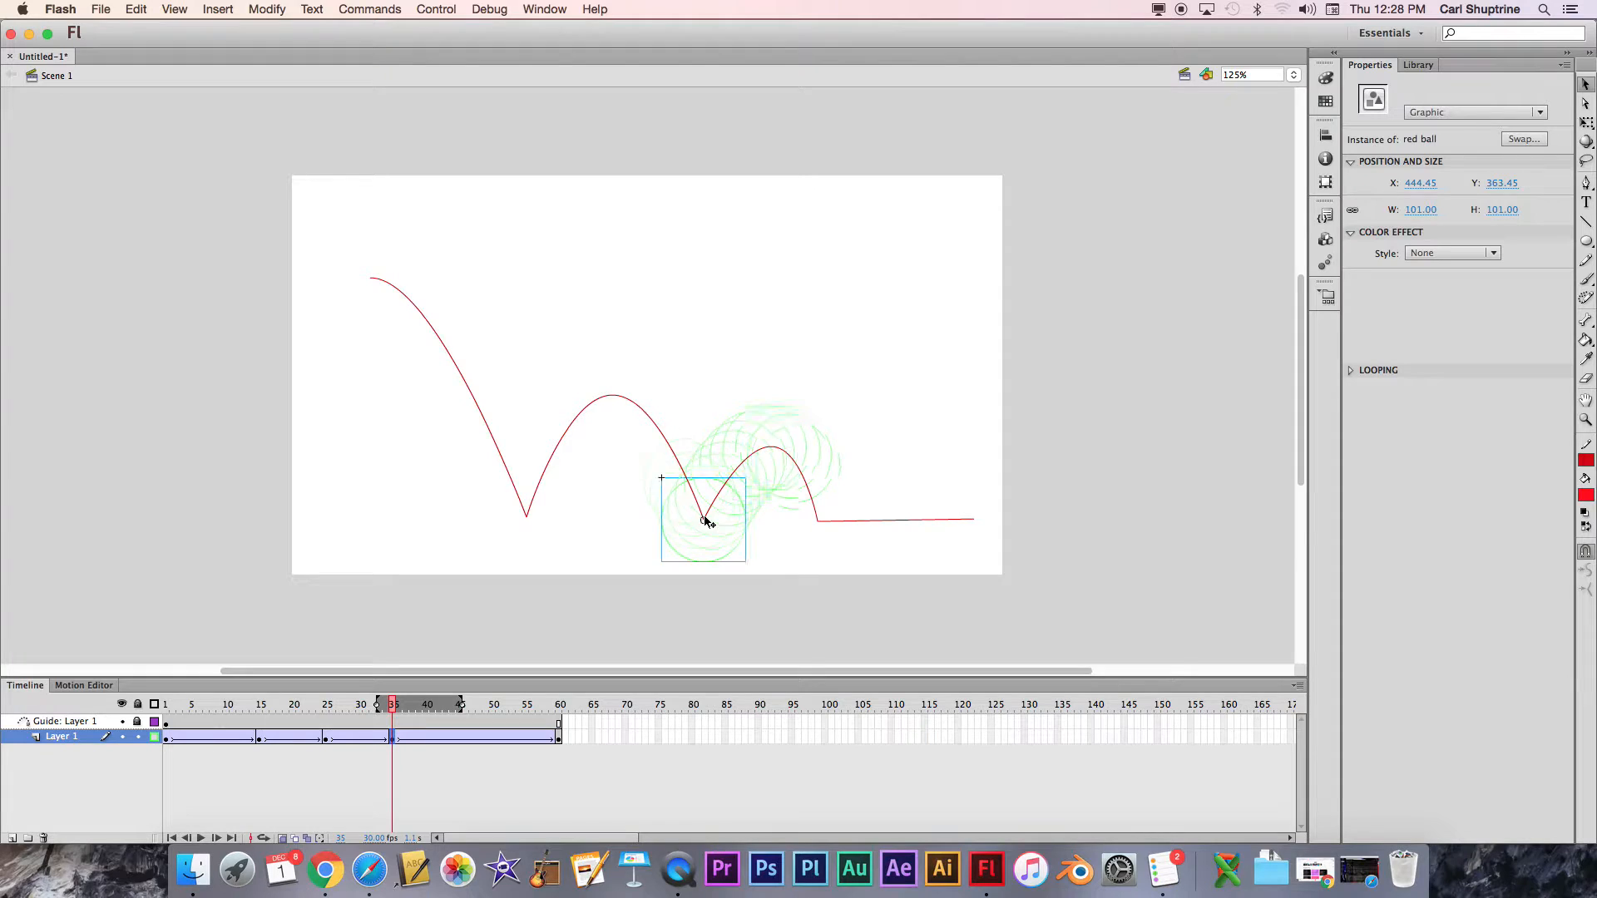
Set the ease of the tween starting at frame 25 to -60 so the ball speeds up as it falls
{"action": "left_click", "coordinate": [328, 740]}
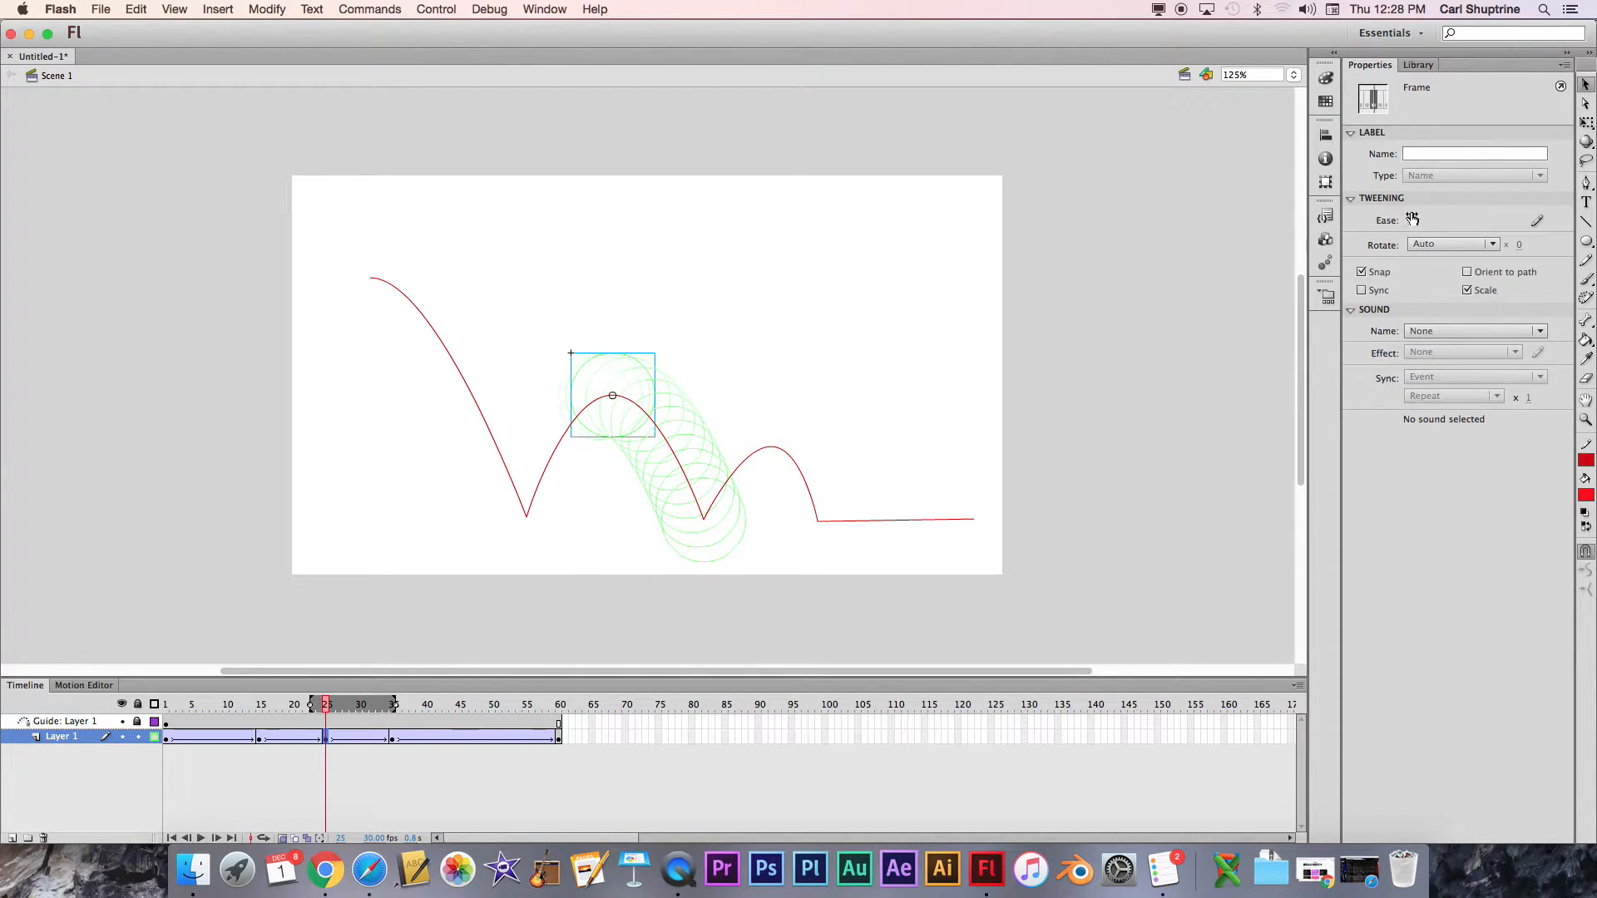
{"action": "left_click_drag", "start_coordinate": [1388, 224], "coordinate": [1372, 222]}
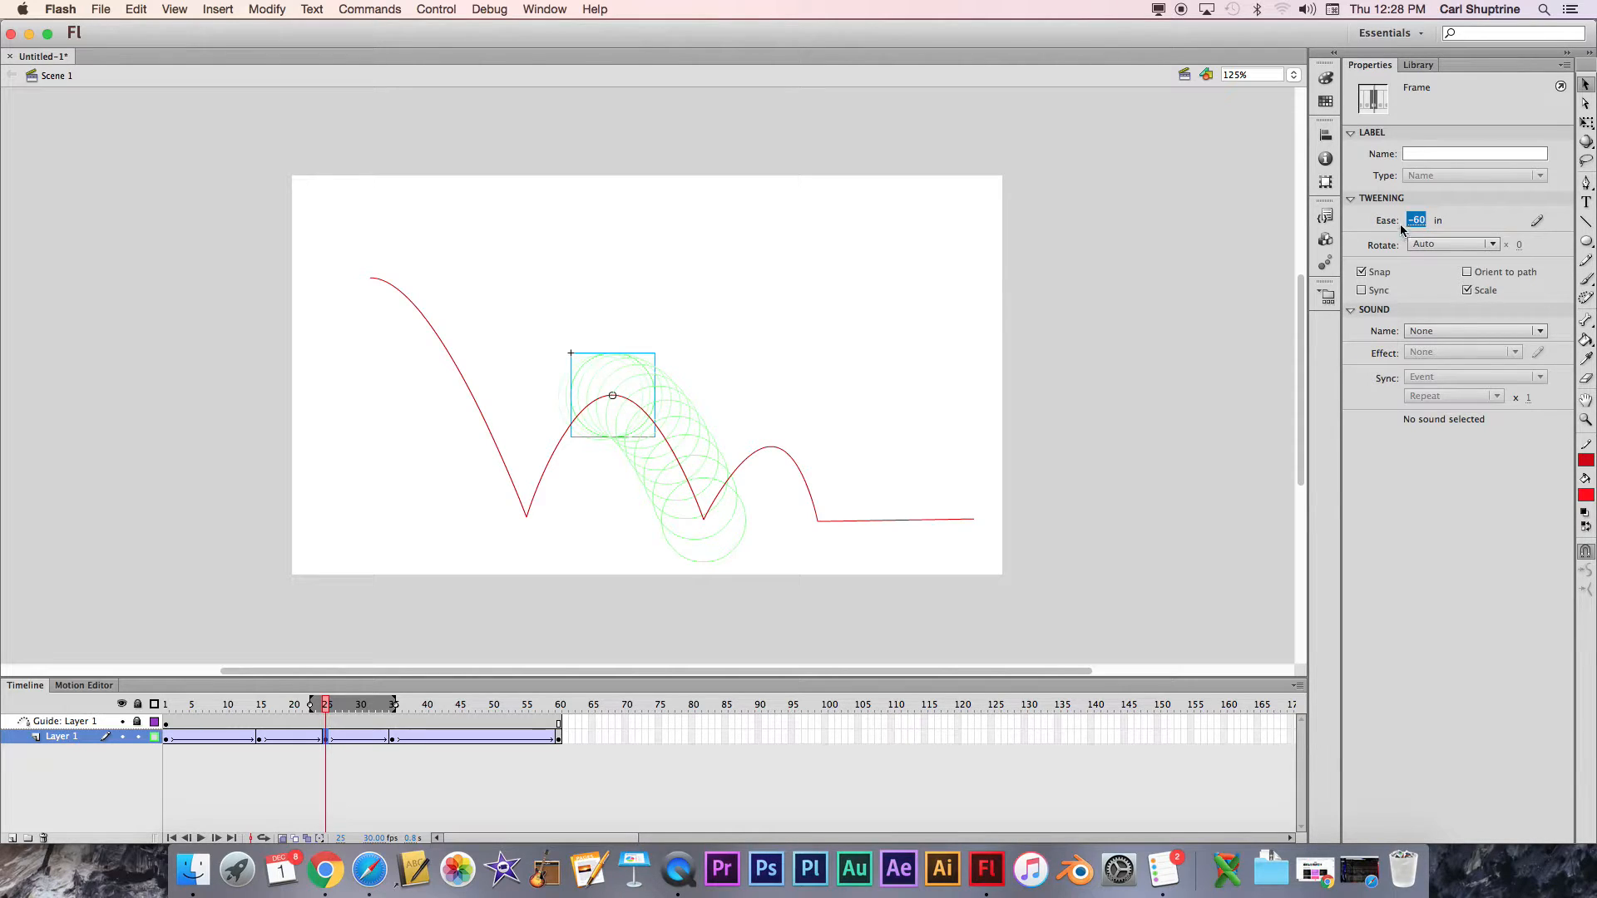
Strengthen the ease of the tween starting at frame 25 to -79, then deselect the frame
{"action": "left_click_drag", "start_coordinate": [1397, 221], "coordinate": [1400, 221]}
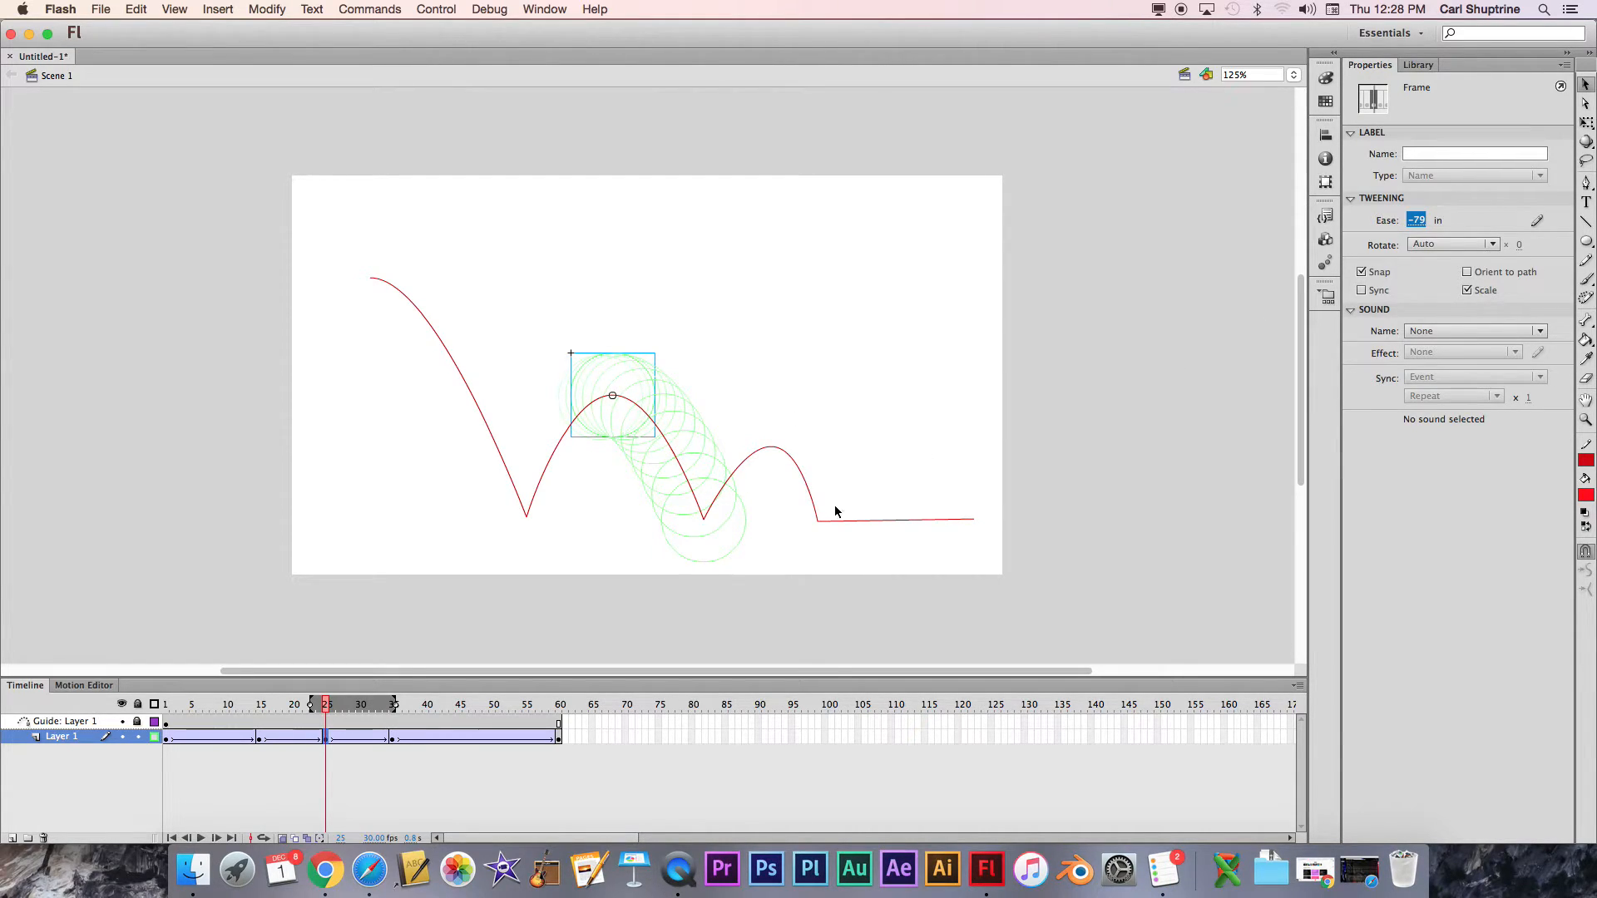
{"action": "left_click", "coordinate": [386, 775]}
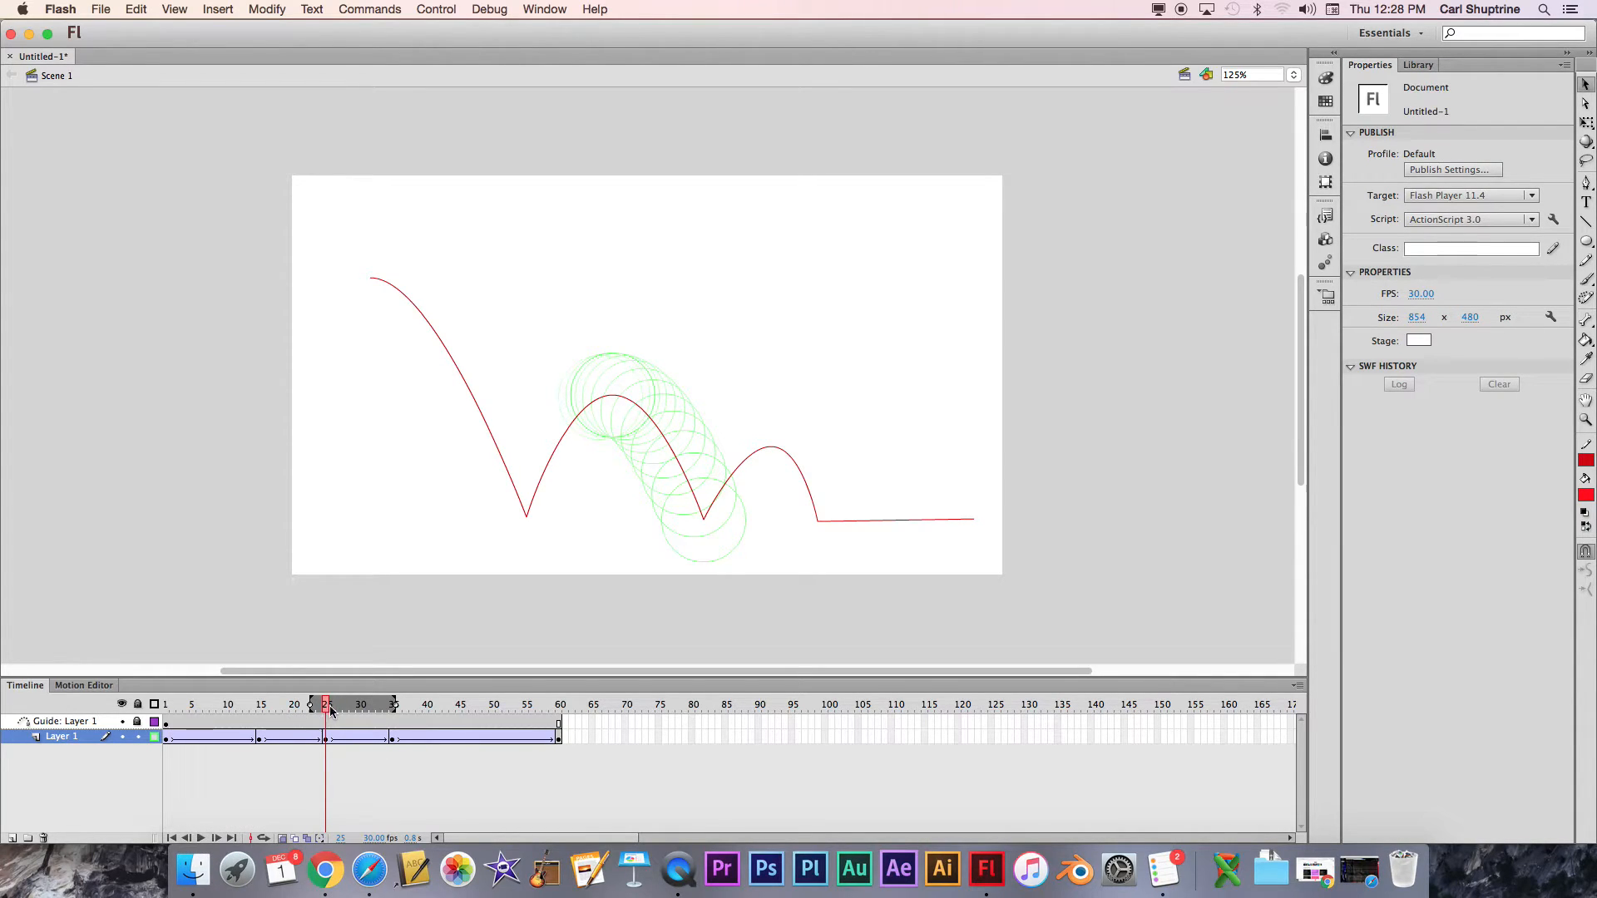
Turn off outlines for Layer 1 and play the animation from frame 1 to check the ball's bounce timing
{"action": "left_click_drag", "start_coordinate": [328, 713], "coordinate": [113, 750]}
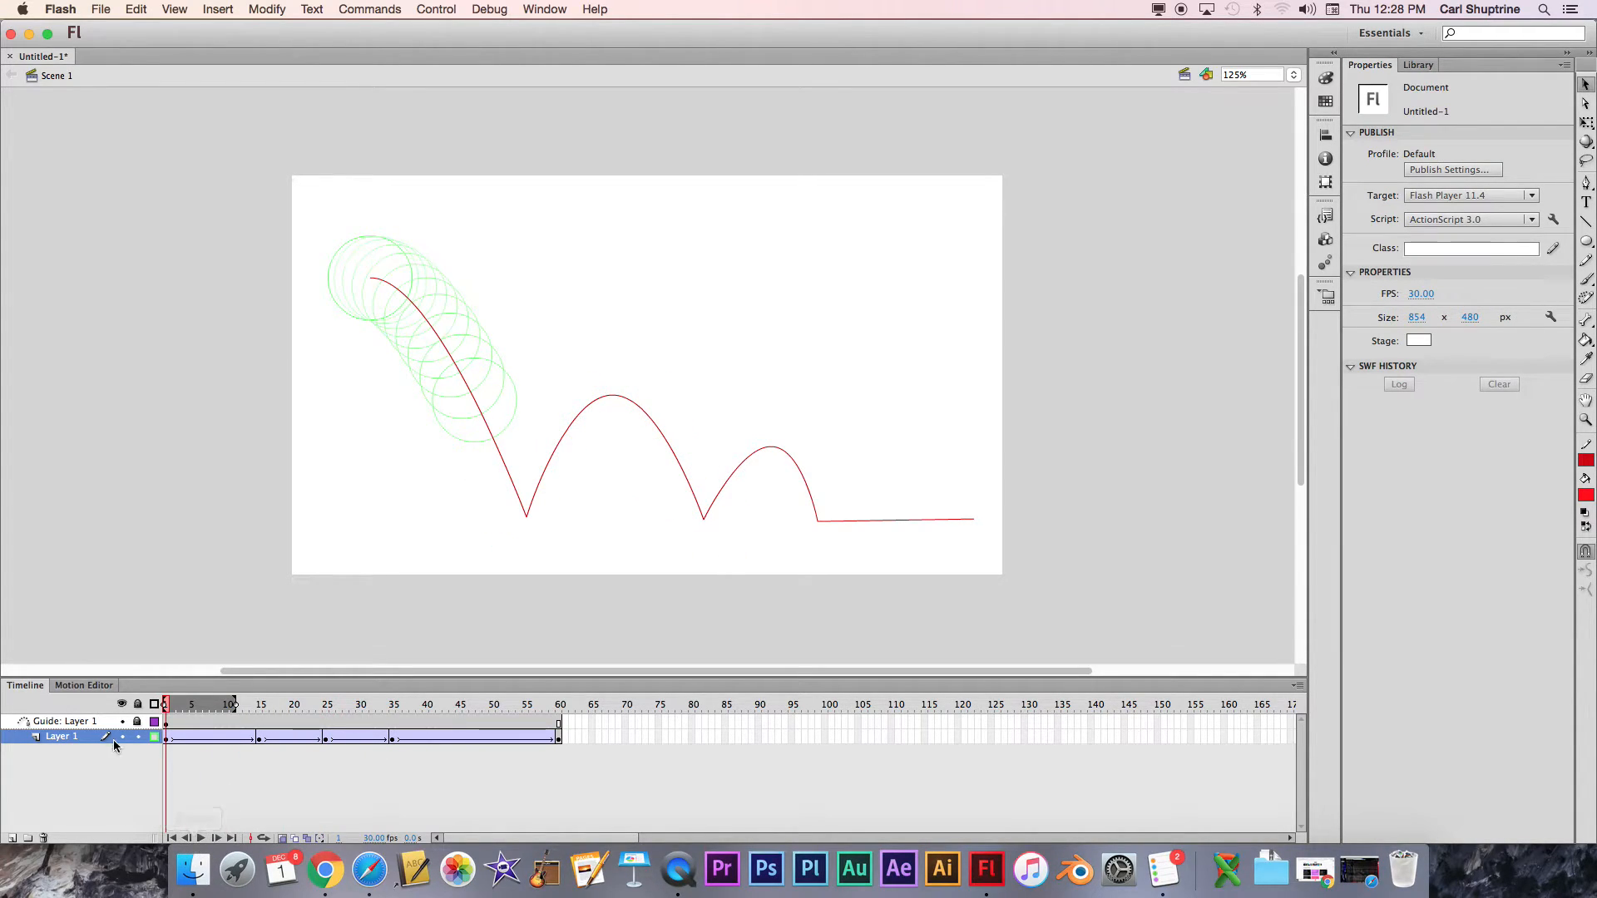
{"action": "left_click", "coordinate": [154, 736]}
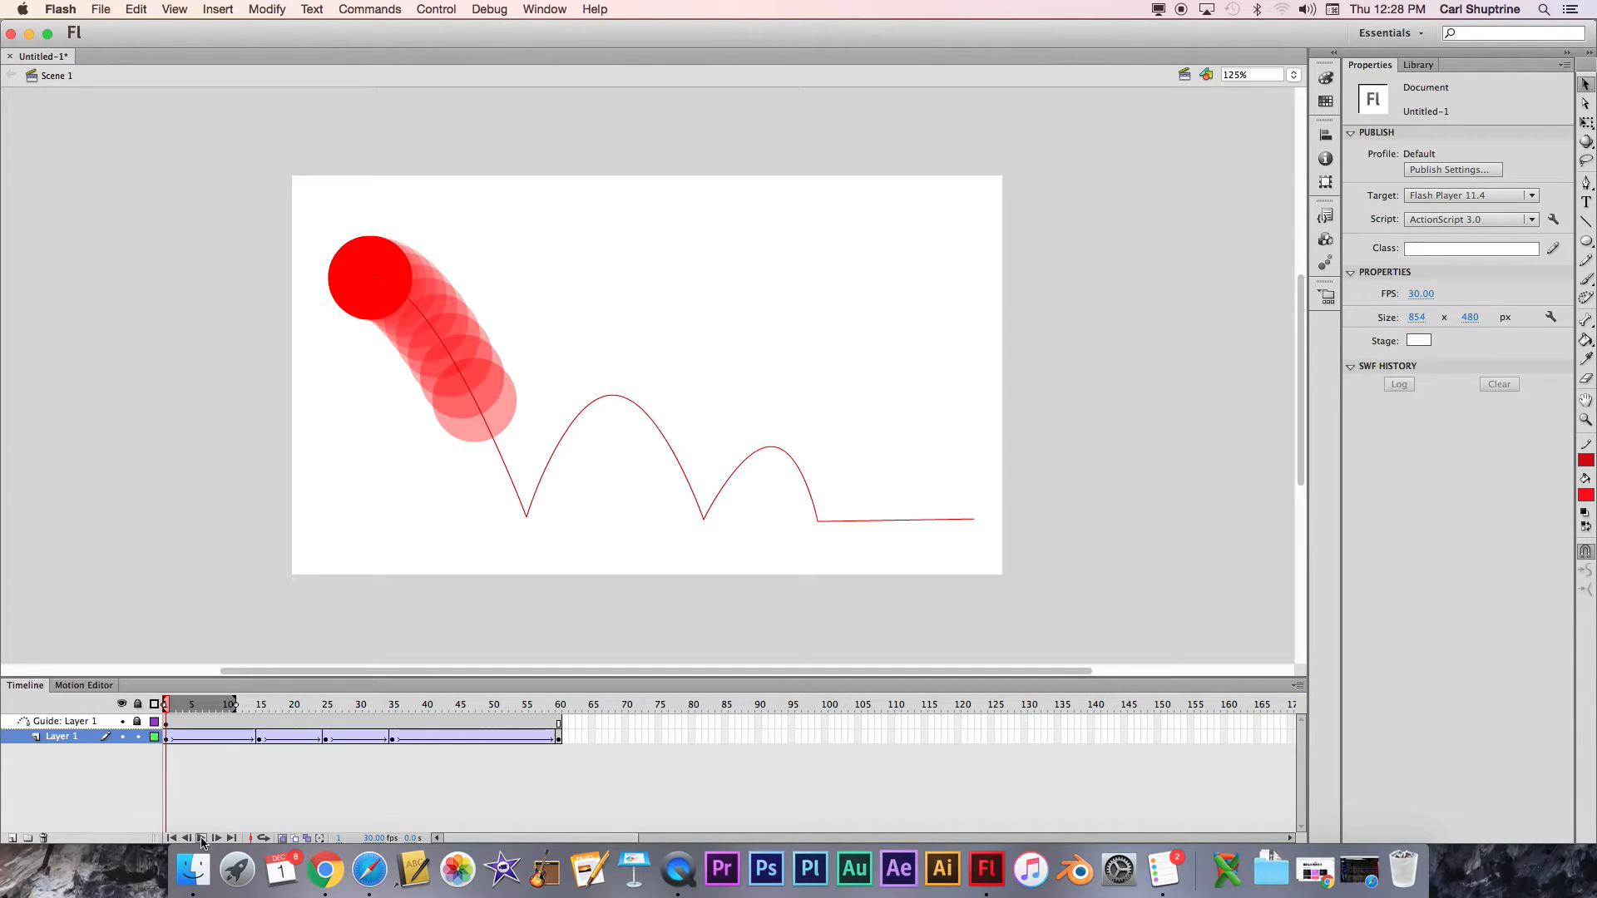
{"action": "left_click", "coordinate": [202, 838]}
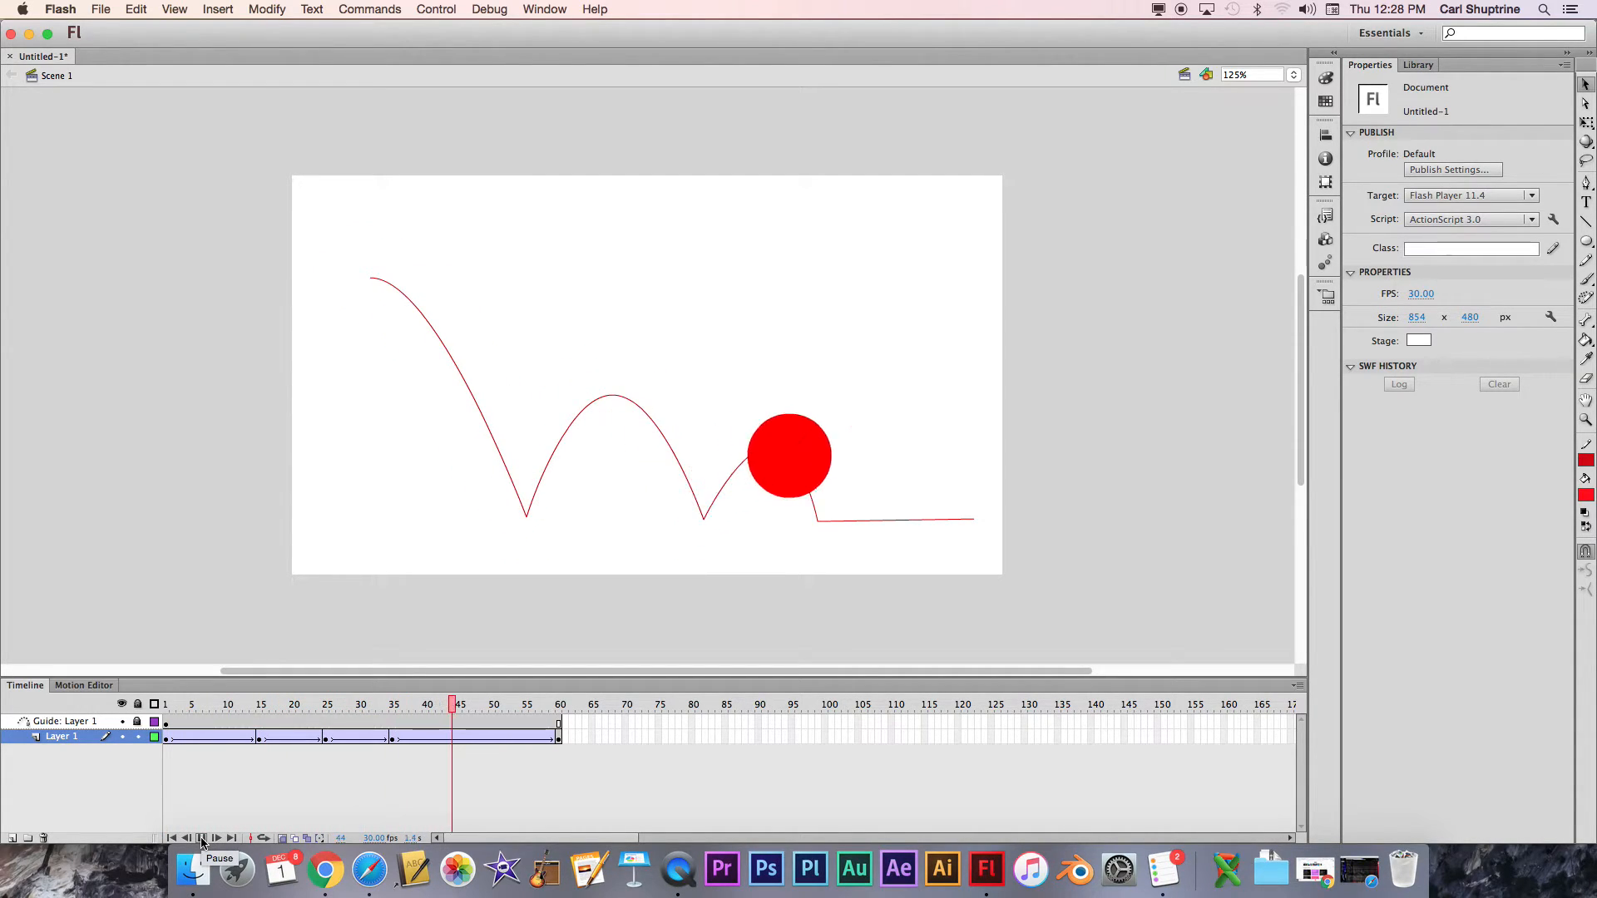
{"action": "left_click", "coordinate": [202, 839]}
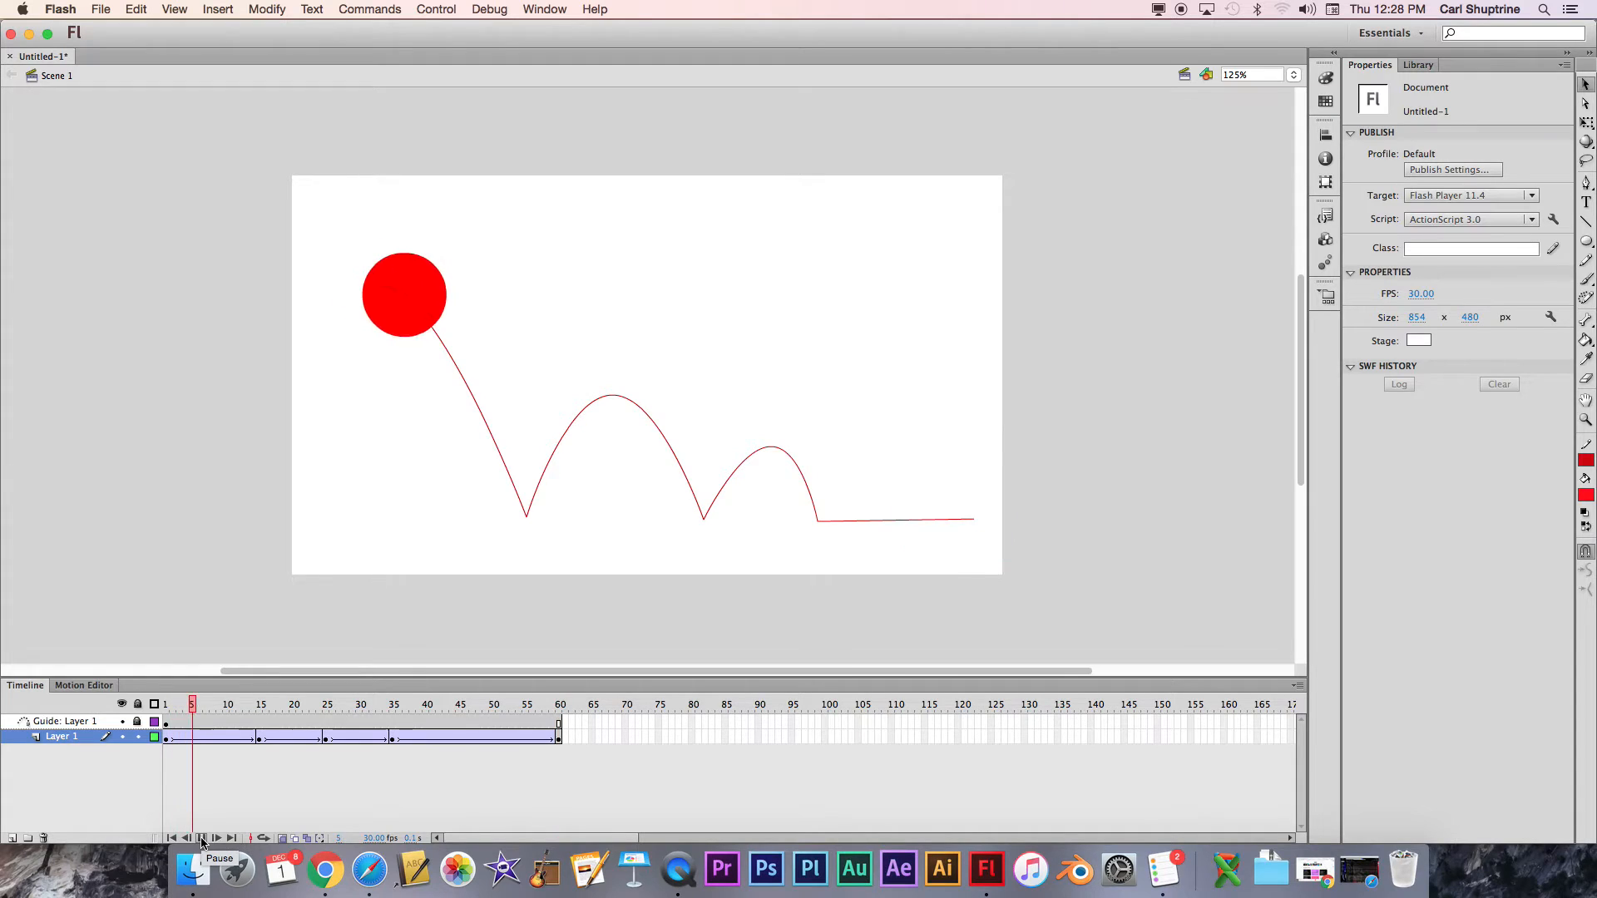
{"action": "left_click", "coordinate": [201, 838]}
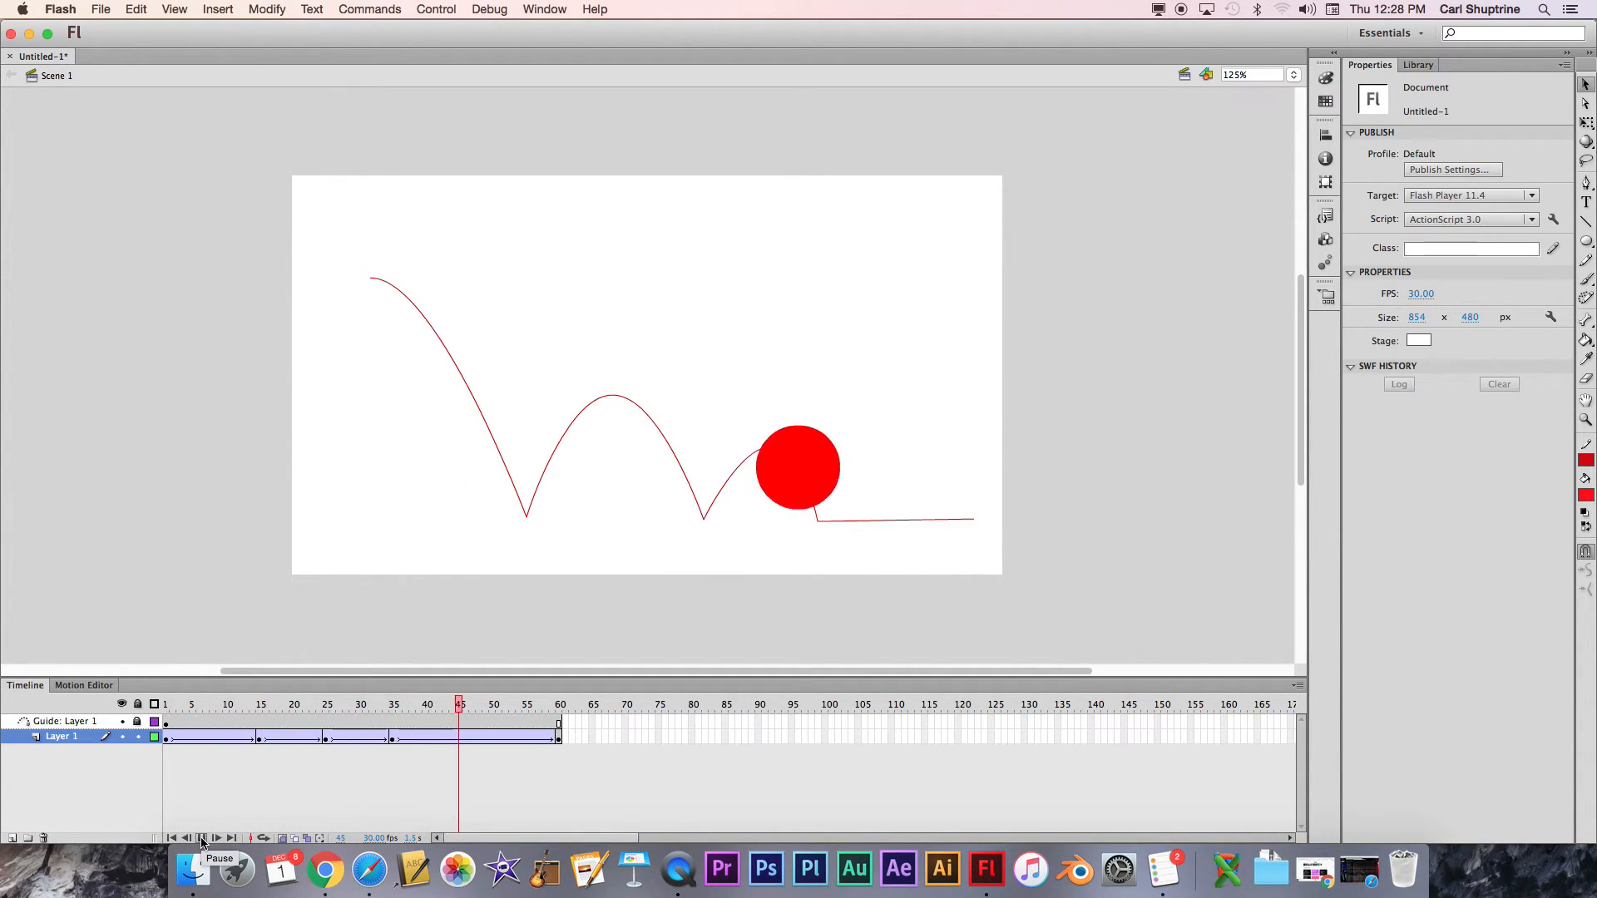